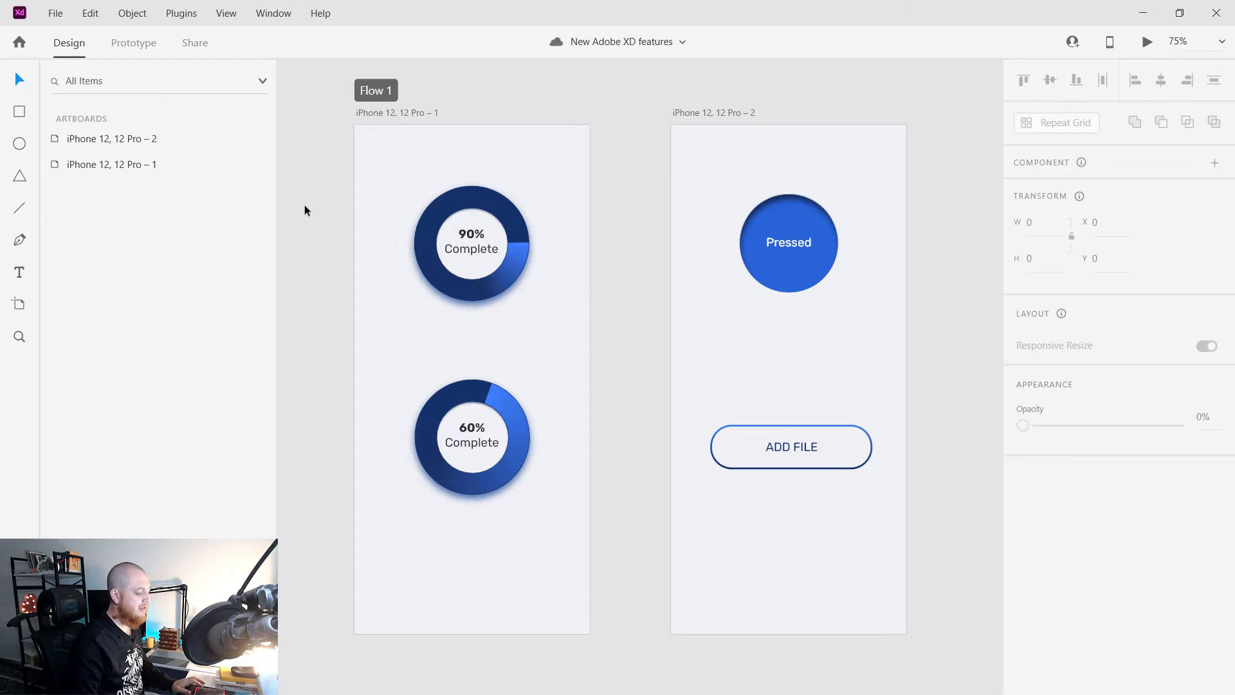
# Change the 60% ring's fill to a radial gradient and back to an angular gradient.
pyautogui.hotkey('ctrl', '=')
pyautogui.hotkey('ctrl', '=')
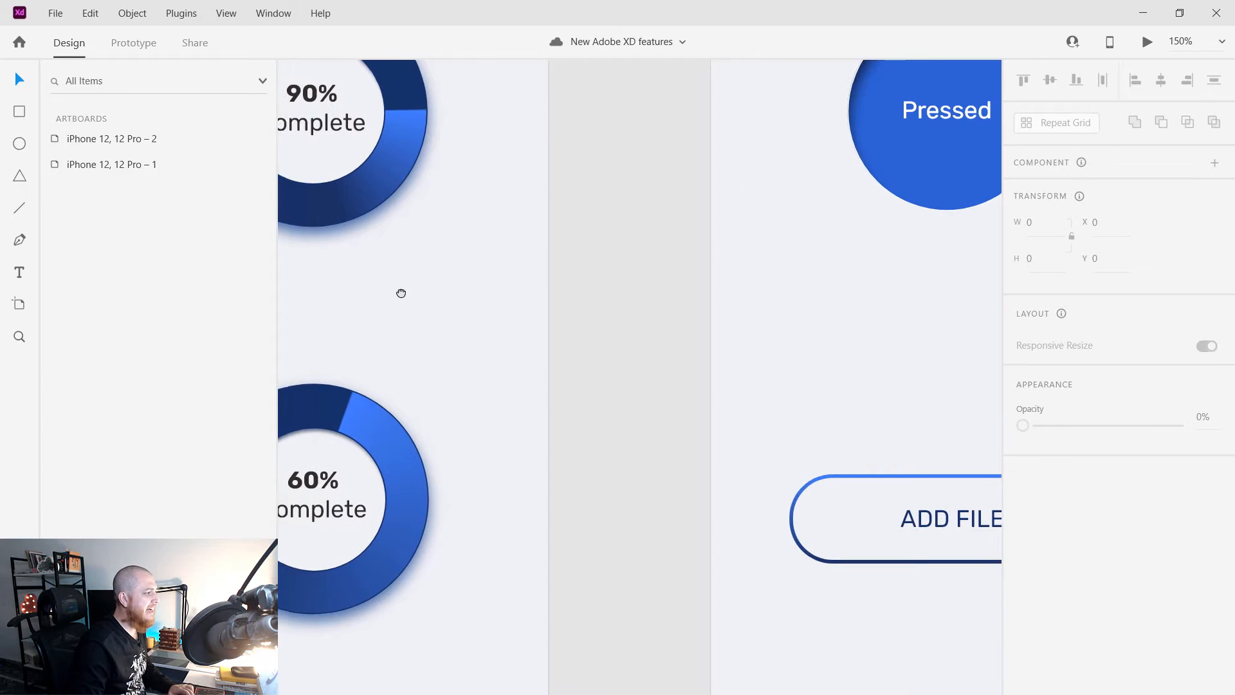
pyautogui.moveTo(400, 293); pyautogui.dragTo(630, 384)
pyautogui.scroll(-2, 631, 384)
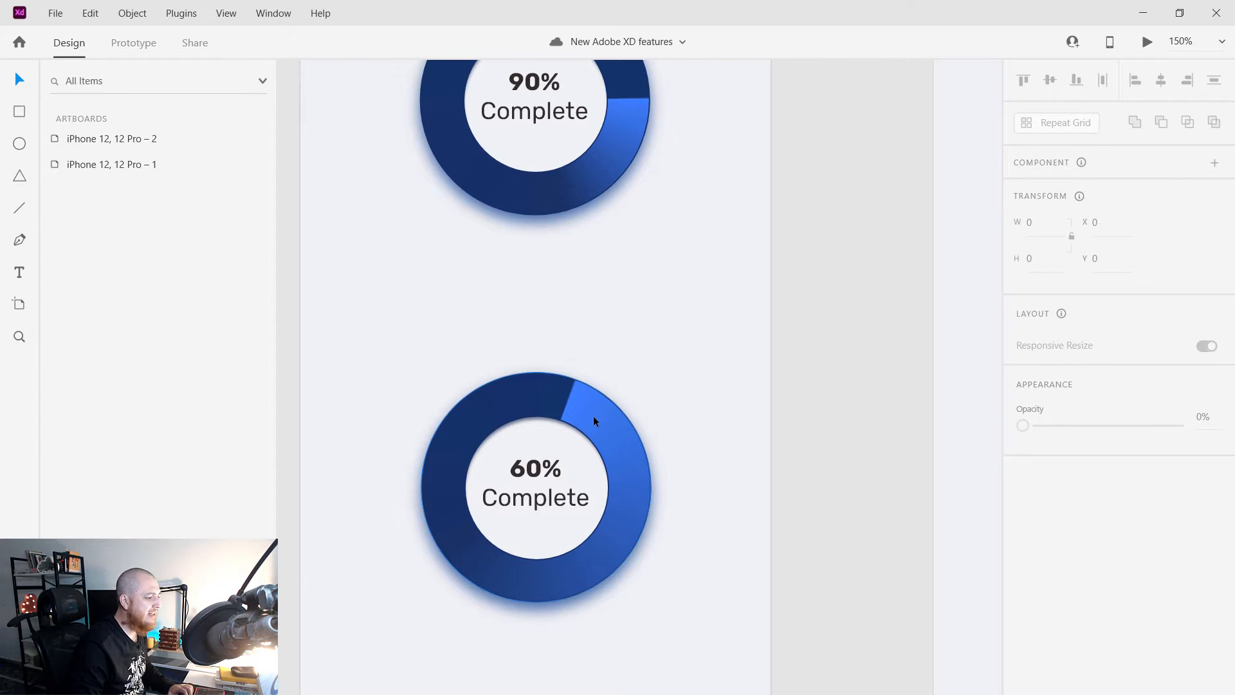
pyautogui.click(430, 435)
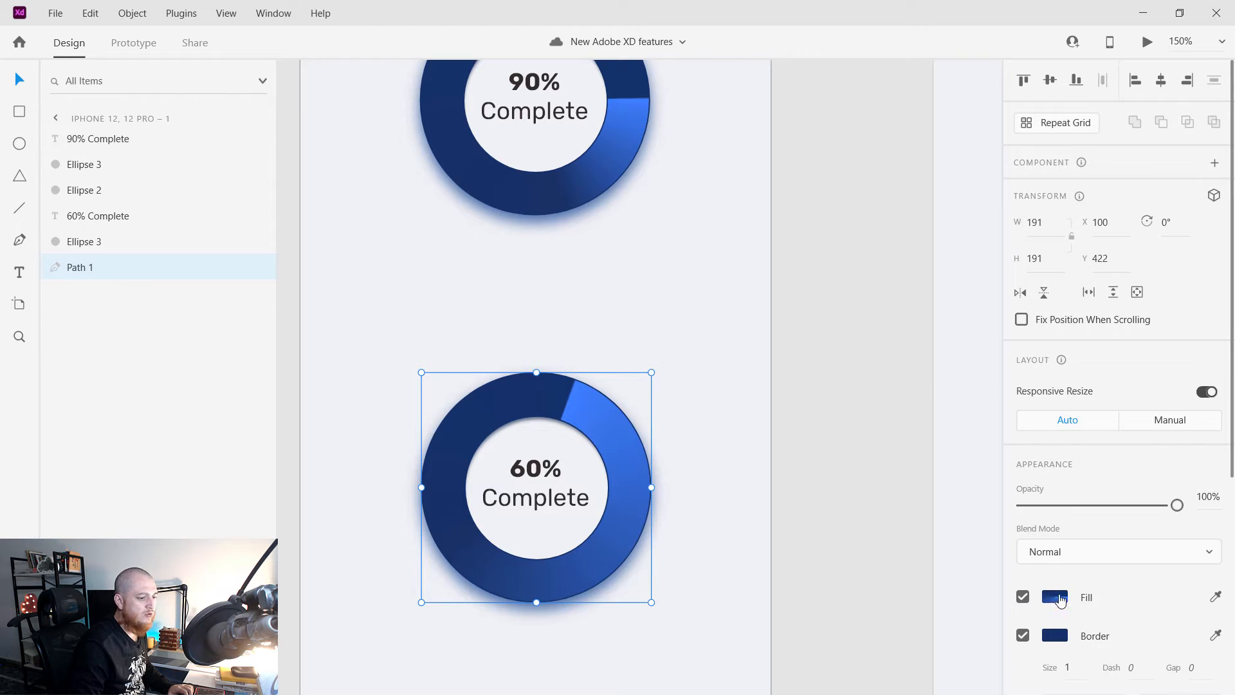
pyautogui.click(1061, 600)
pyautogui.click(867, 418)
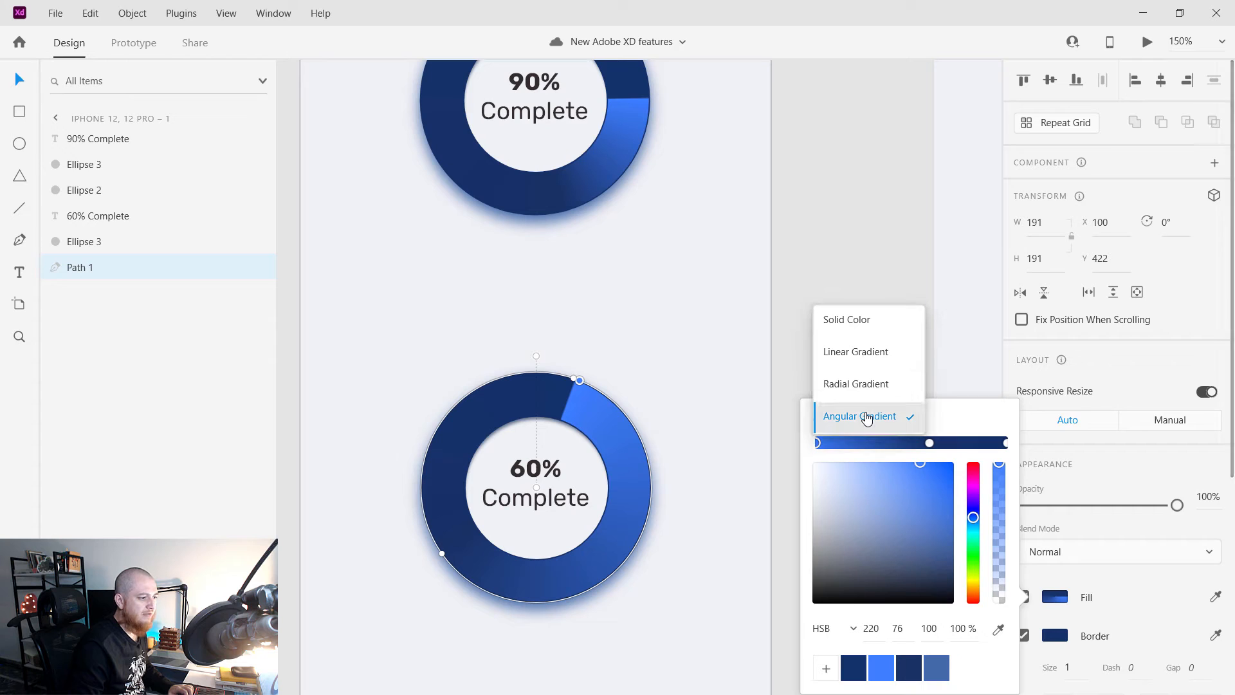
pyautogui.click(856, 385)
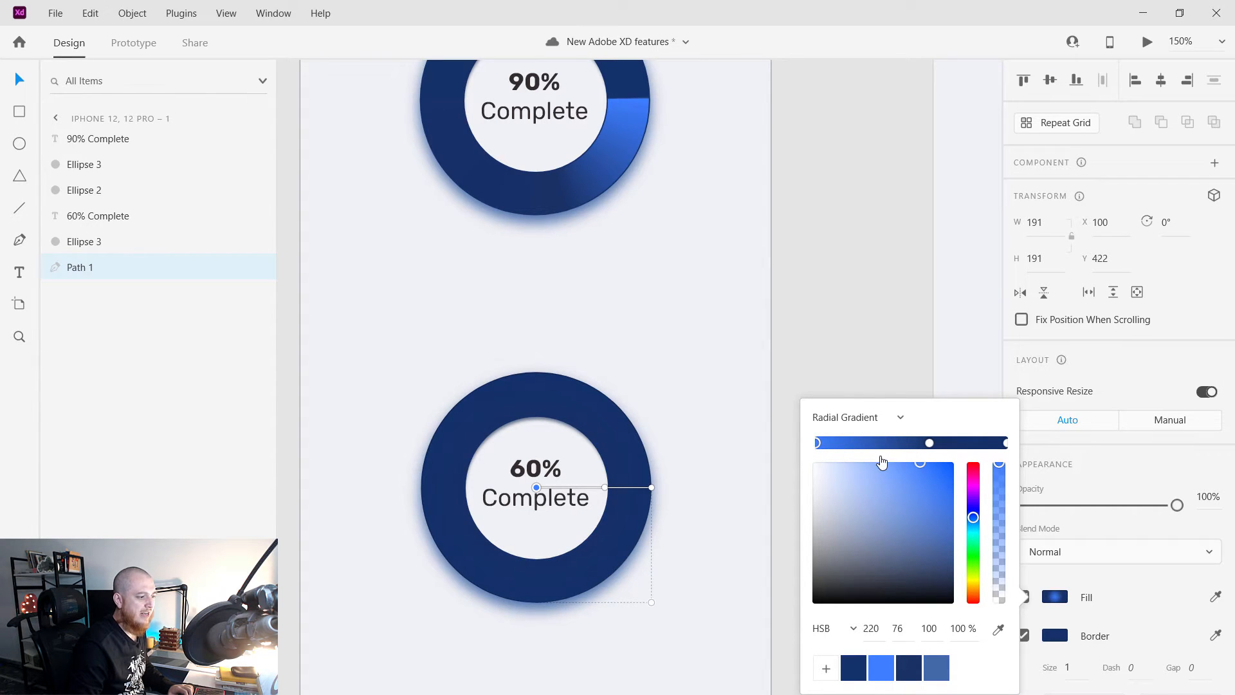
pyautogui.click(868, 419)
pyautogui.click(871, 447)
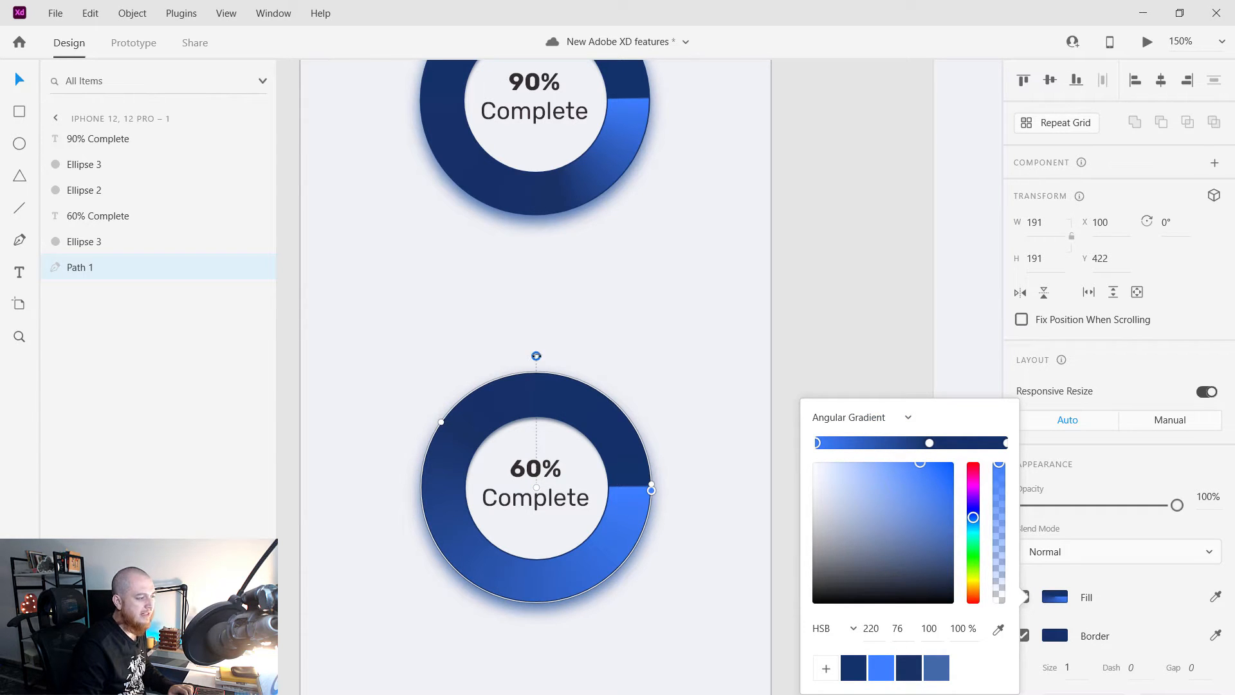
# Rotate the 60% ring's angular gradient counterclockwise until the bright-to-dark edge sits at the ring's upper right.
pyautogui.moveTo(527, 357); pyautogui.dragTo(413, 402)
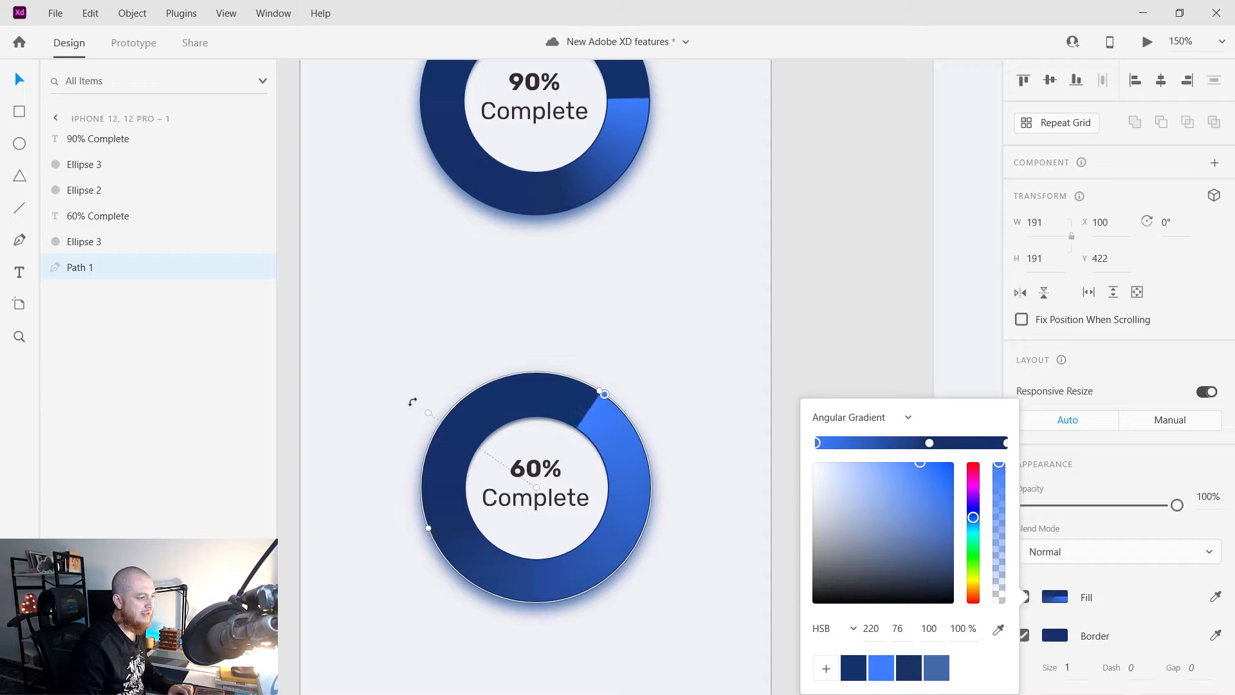
pyautogui.click(414, 298)
pyautogui.click(413, 298)
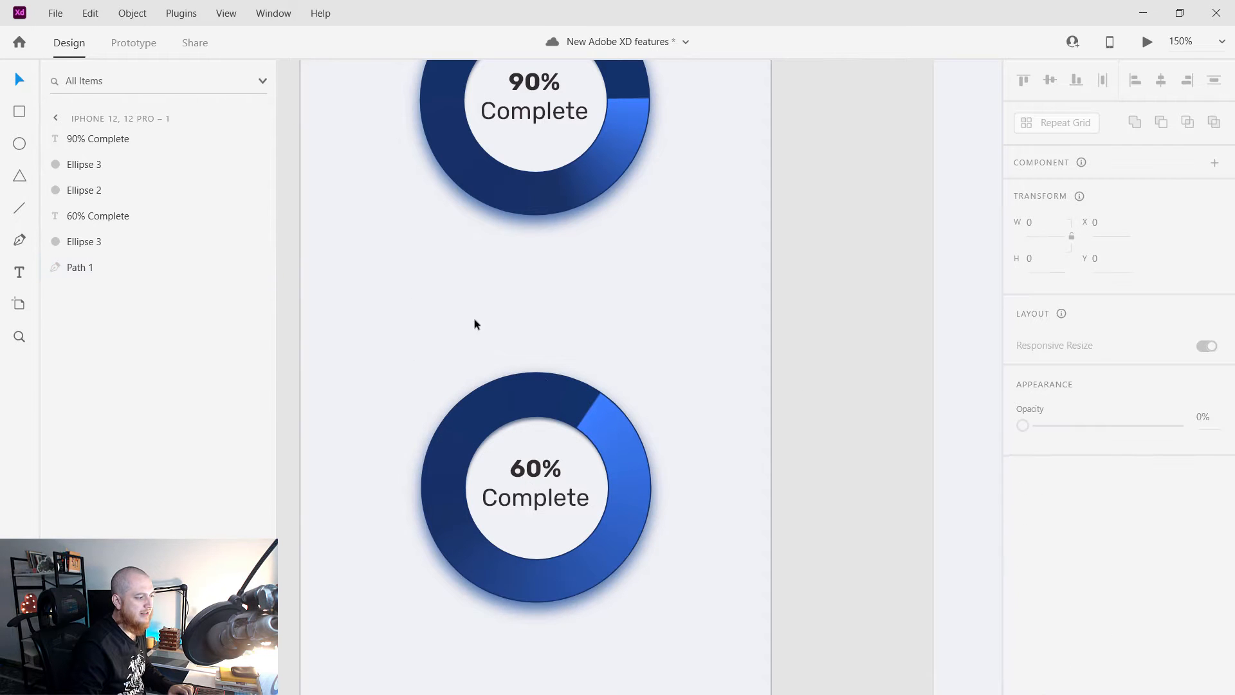
pyautogui.click(579, 416)
pyautogui.click(706, 422)
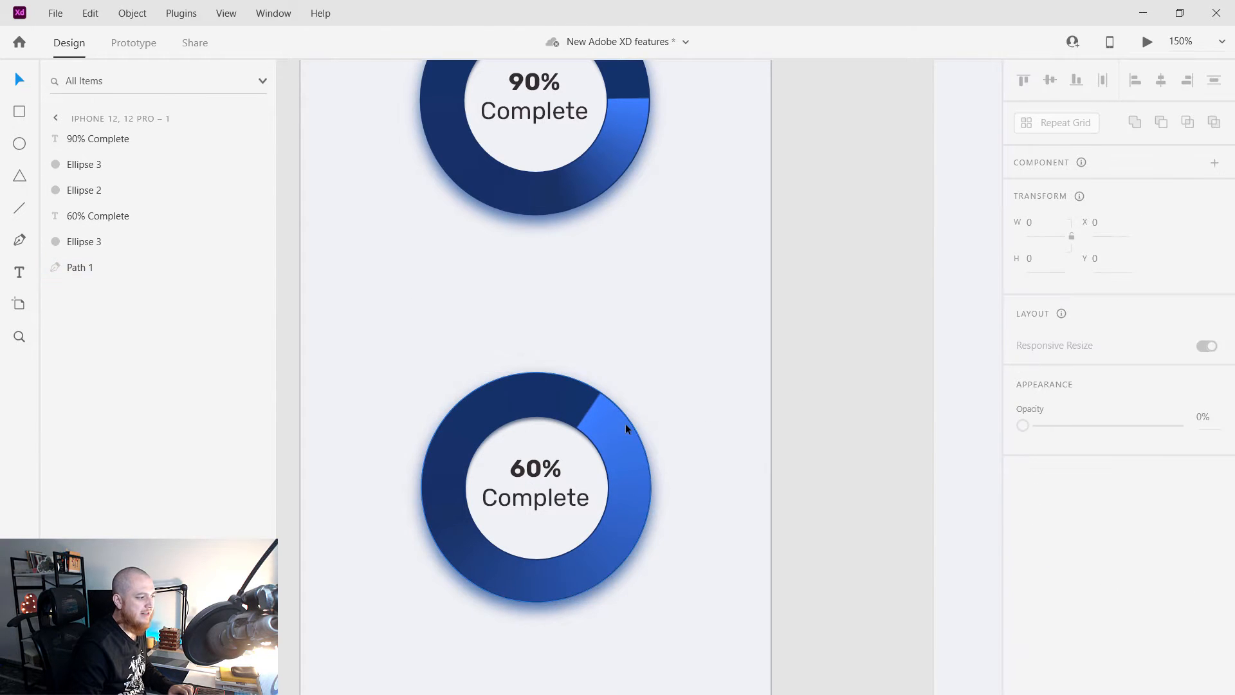
# Recolour the end stop of the 60% ring's angular gradient to magenta, HSB 322, 87, 55.
pyautogui.click(625, 423)
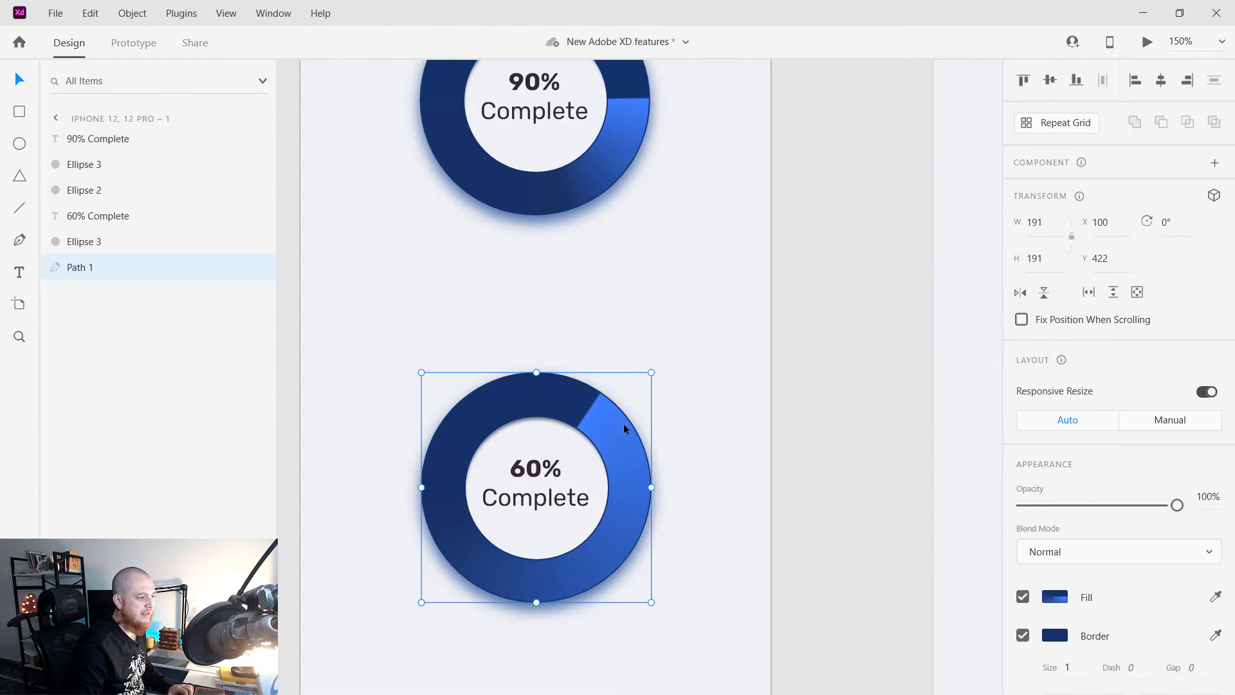
pyautogui.click(1055, 597)
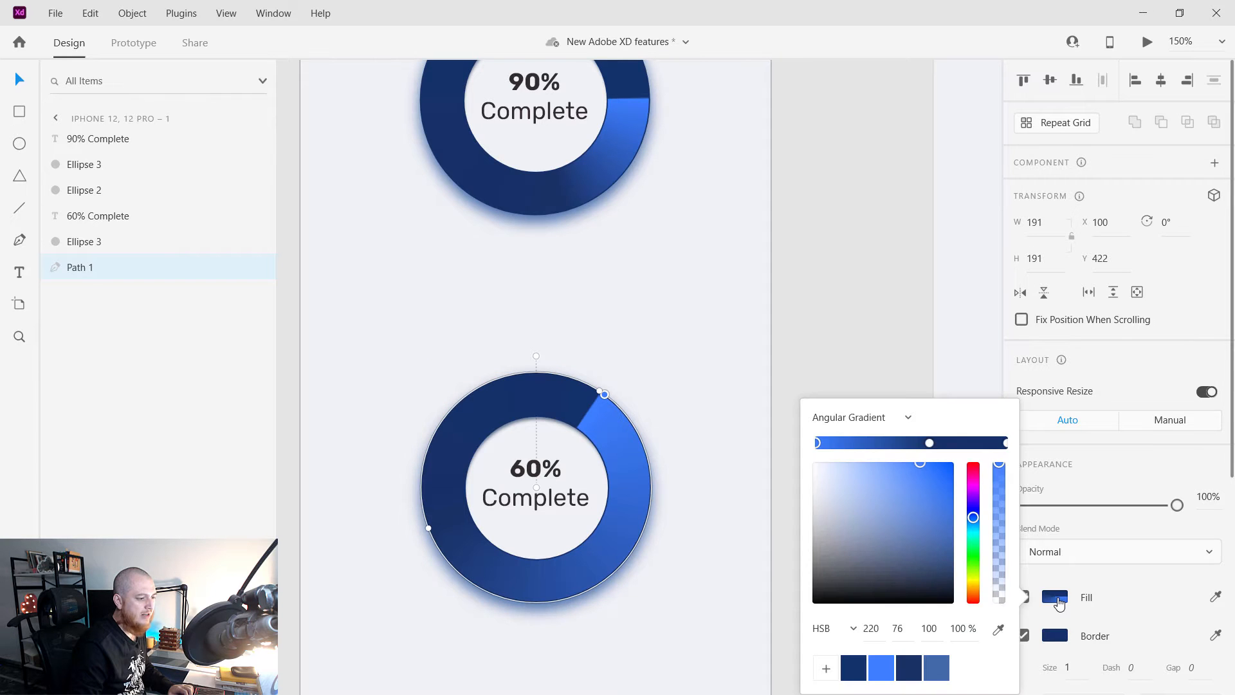
pyautogui.click(600, 392)
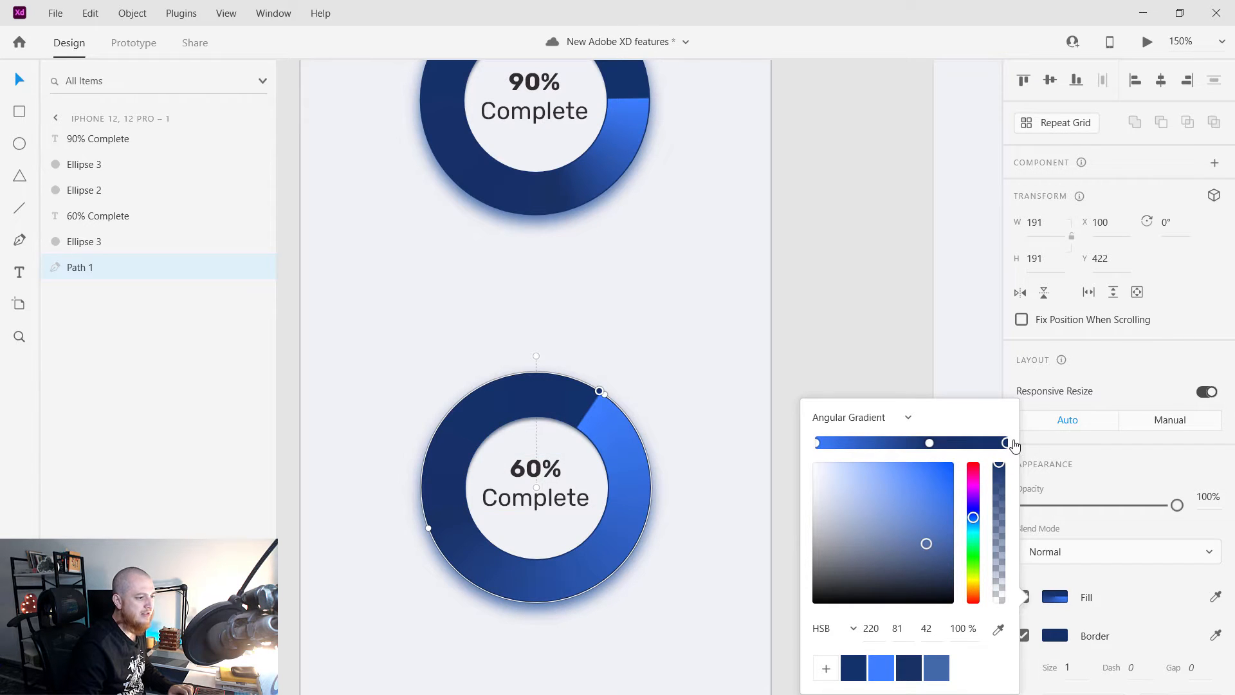
pyautogui.click(604, 394)
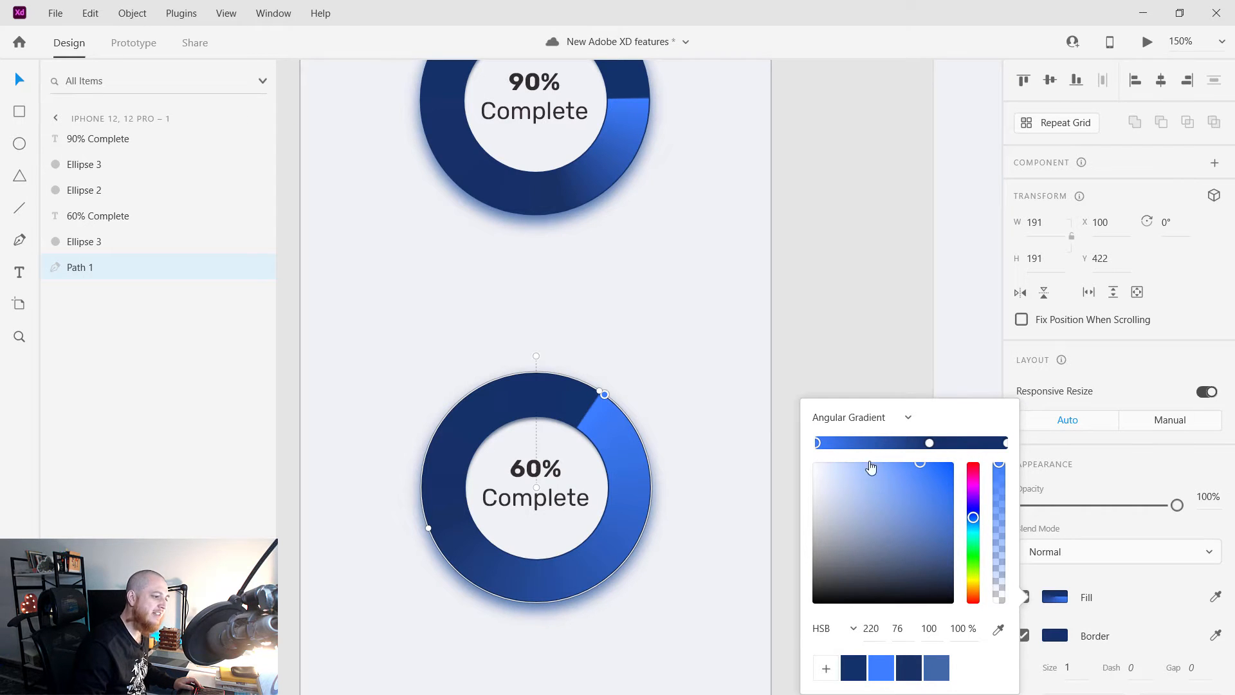
pyautogui.click(600, 392)
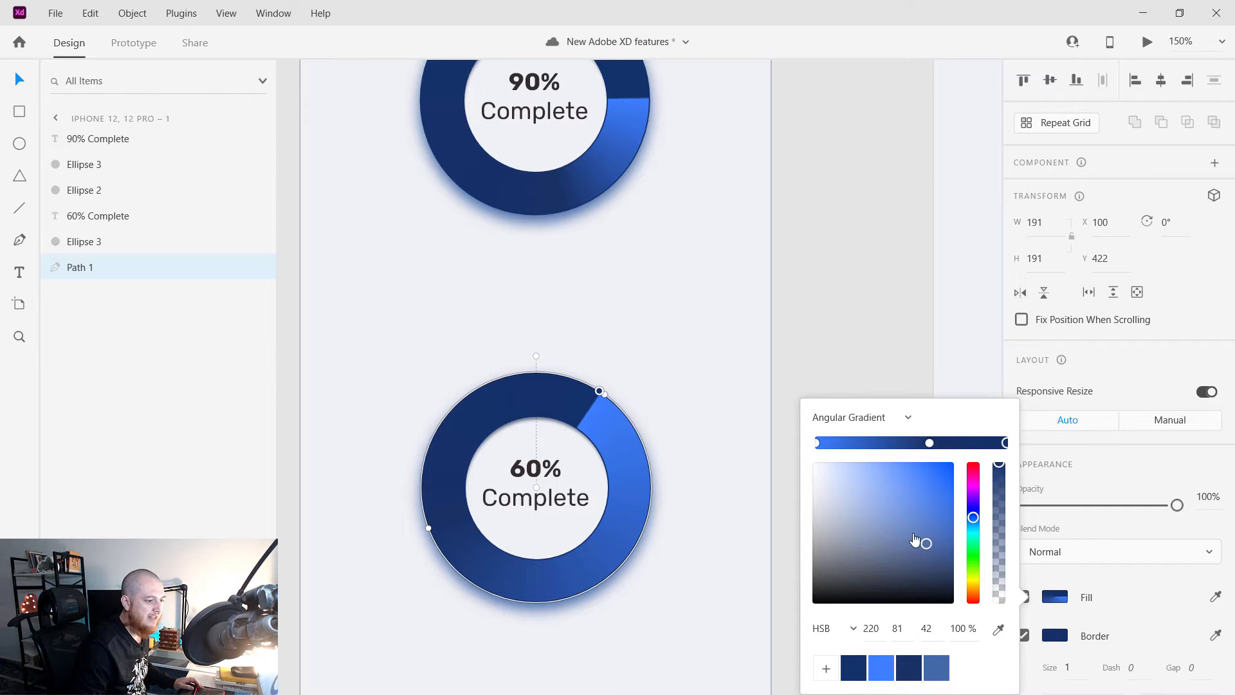
pyautogui.moveTo(974, 512); pyautogui.dragTo(974, 479)
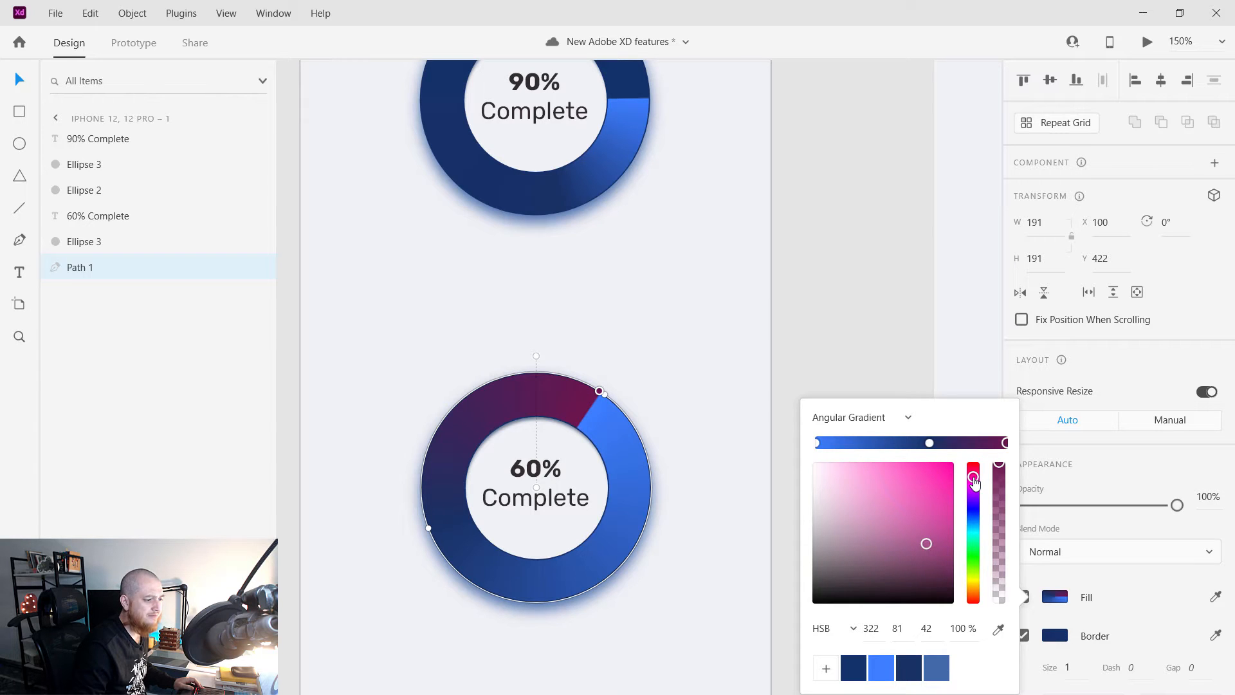
pyautogui.moveTo(933, 535); pyautogui.dragTo(936, 525)
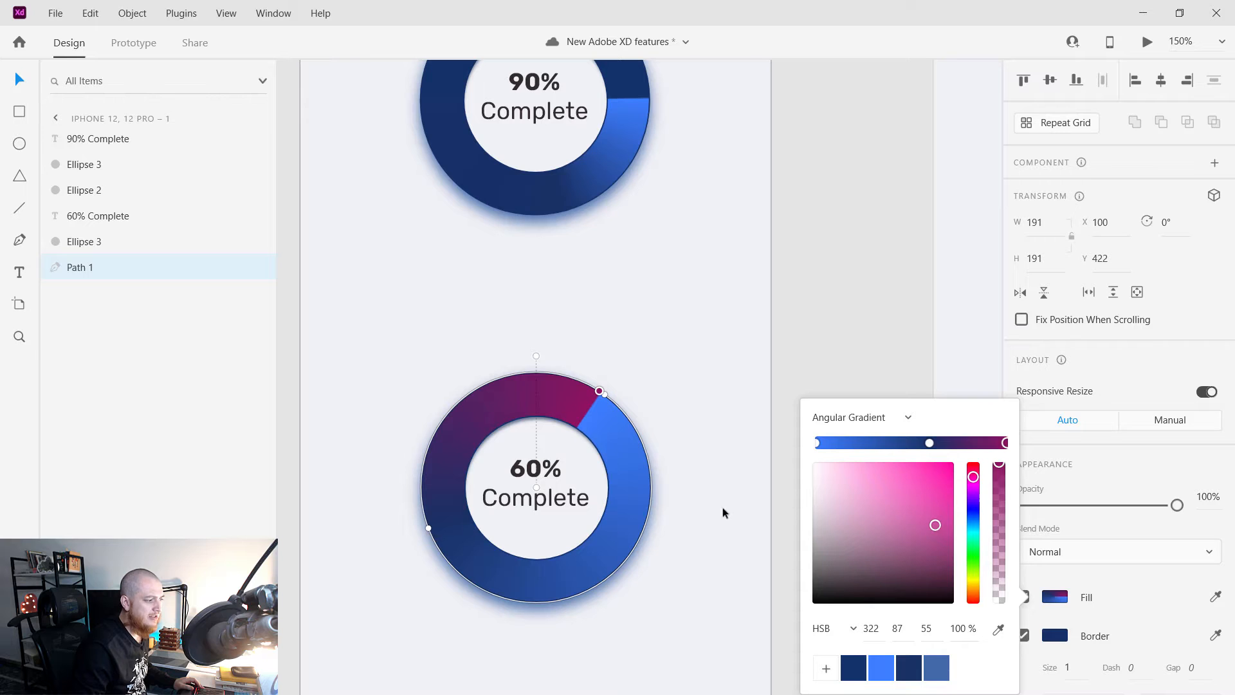
# Recolour the start stop of the 60% ring's gradient to a lighter blue, HSB 220, 65, 100.
pyautogui.click(817, 445)
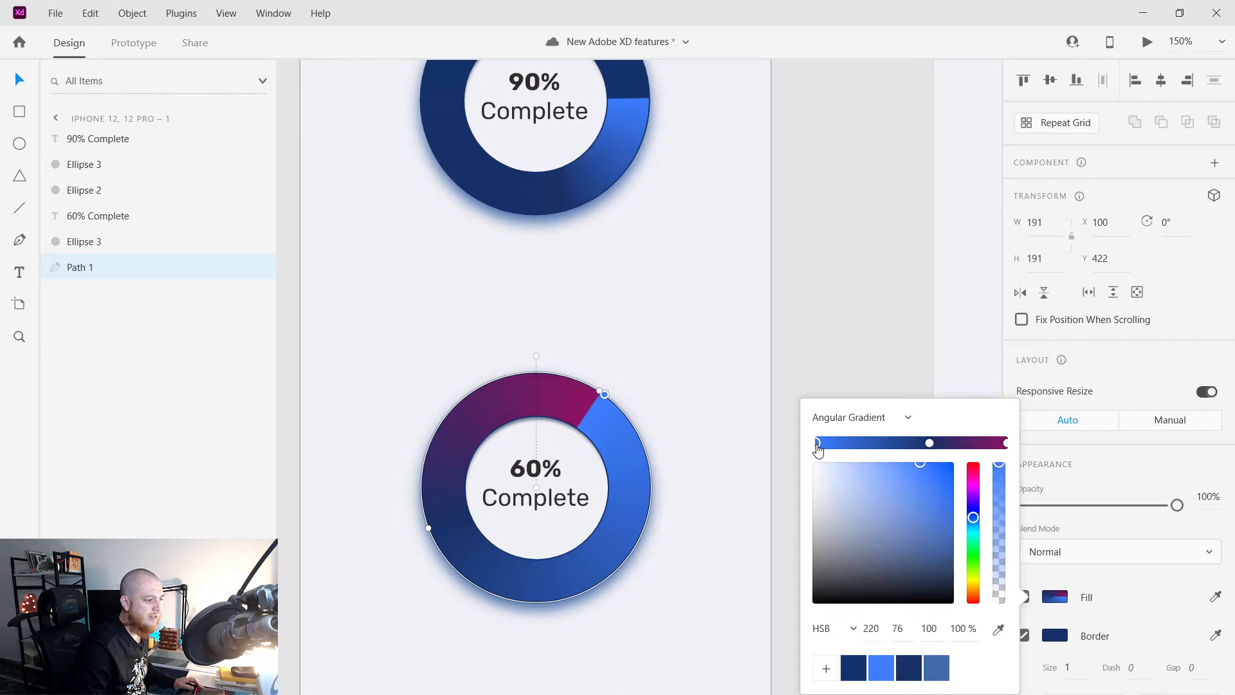
pyautogui.click(922, 494)
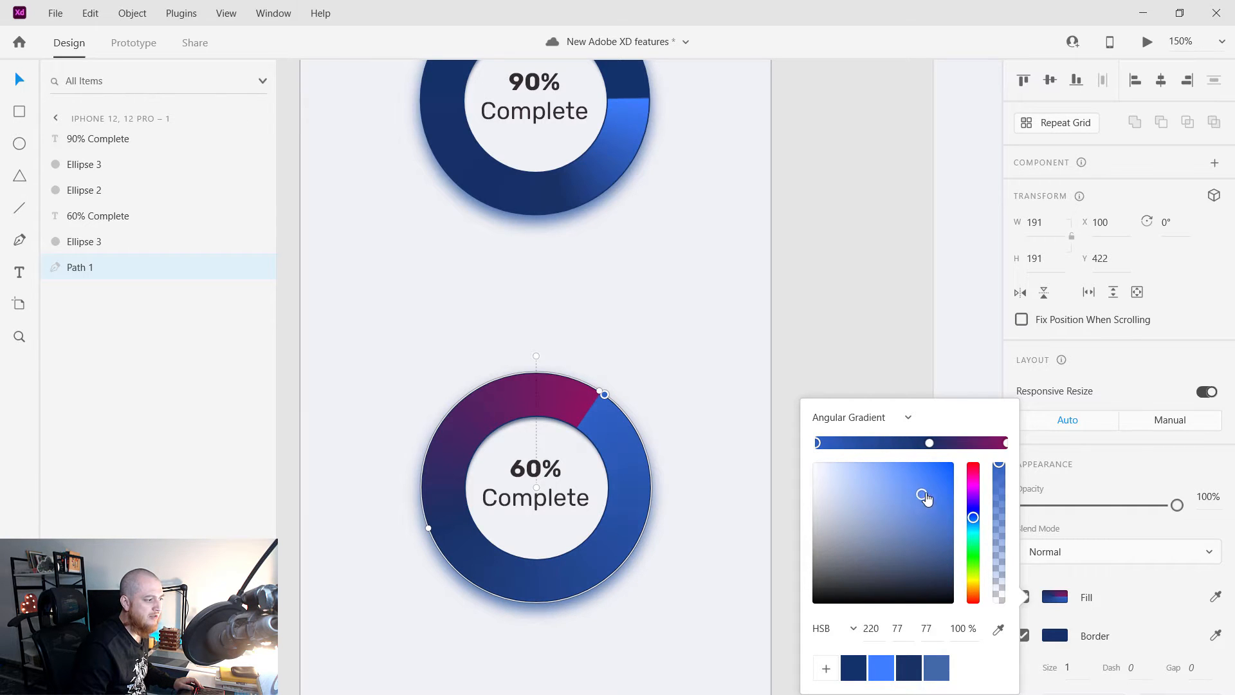
pyautogui.moveTo(926, 498)
pyautogui.mouseDown()
pyautogui.moveTo(949, 460)
pyautogui.moveTo(906, 458)
pyautogui.mouseUp()
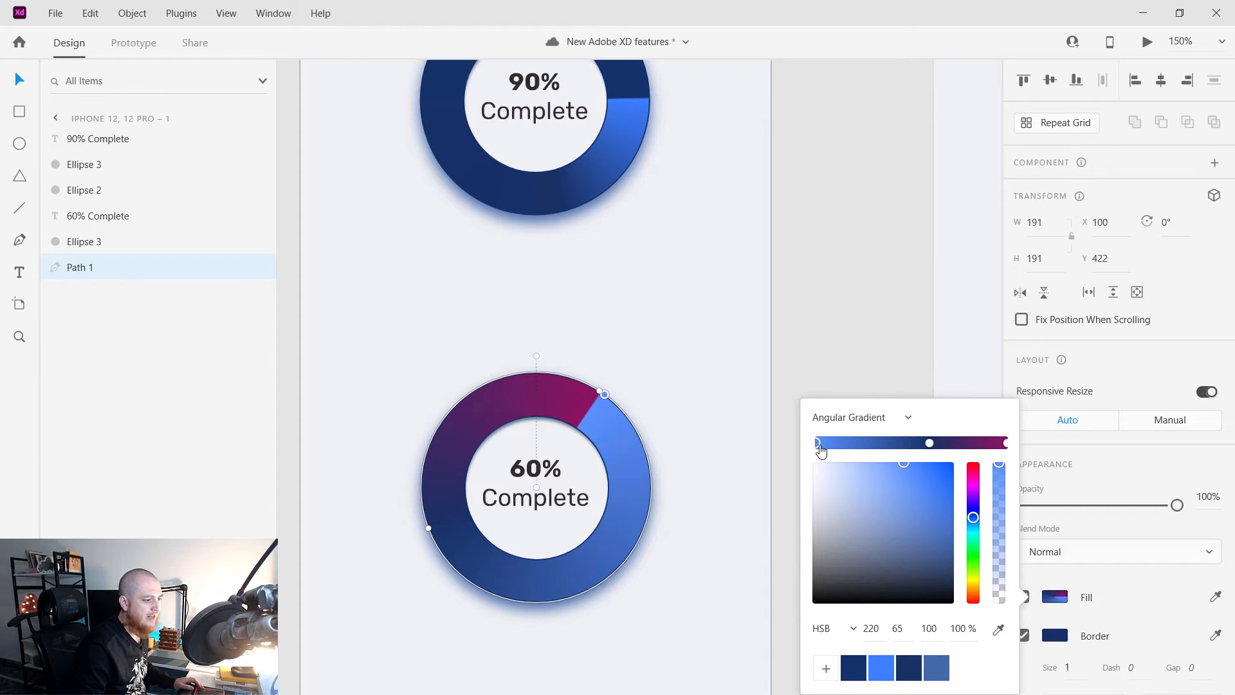
# Try the bright blue swatch on the gradient's middle stop, restore dark navy, and make it deeper and more saturated.
pyautogui.click(930, 443)
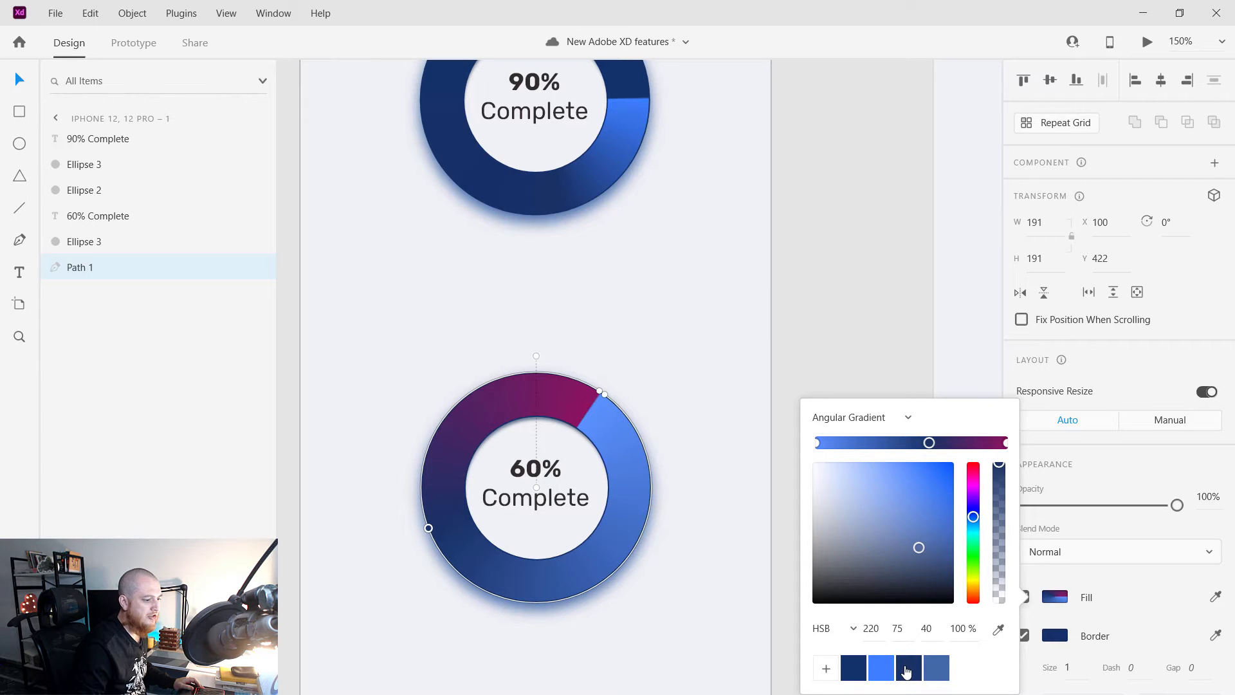
pyautogui.click(881, 669)
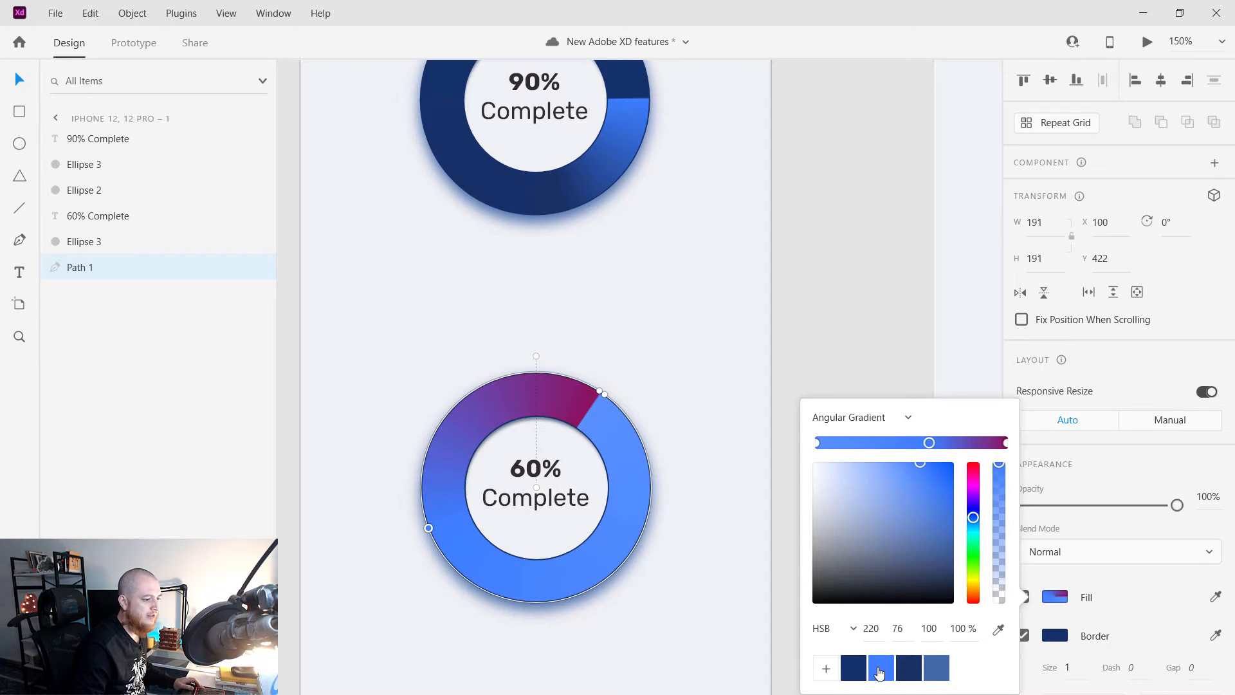
pyautogui.click(909, 668)
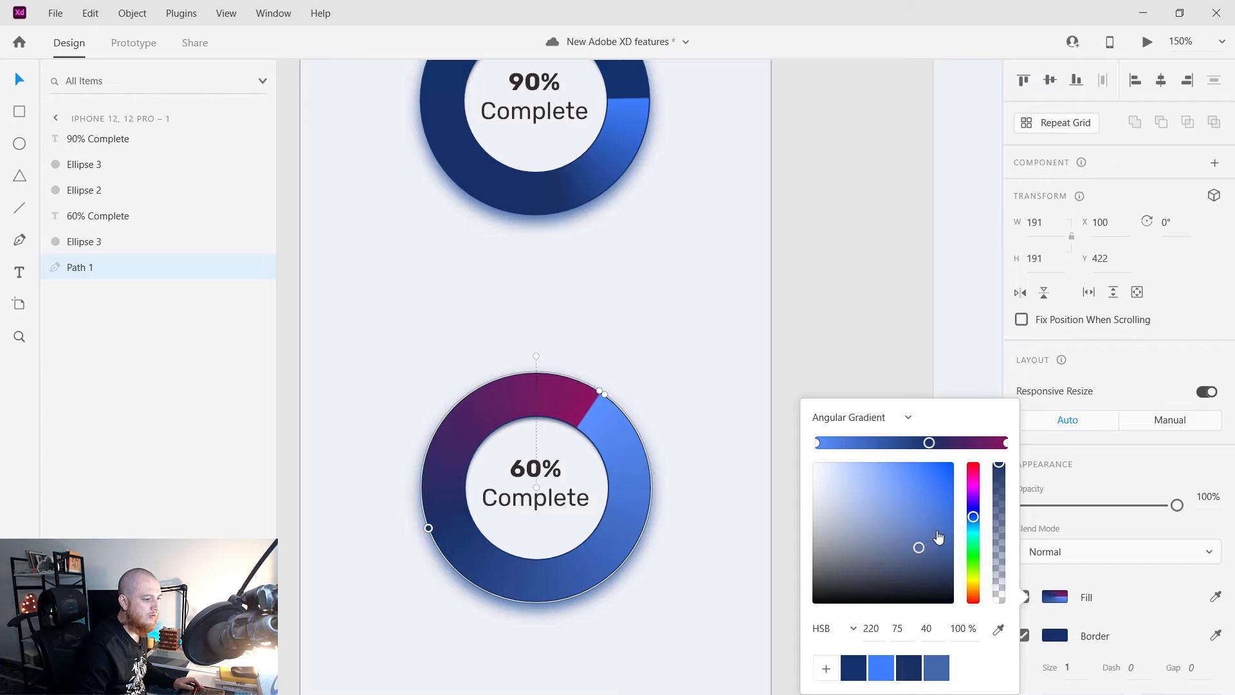
pyautogui.moveTo(926, 561)
pyautogui.mouseDown()
pyautogui.moveTo(901, 555)
pyautogui.moveTo(944, 557)
pyautogui.mouseUp()
pyautogui.click(724, 512)
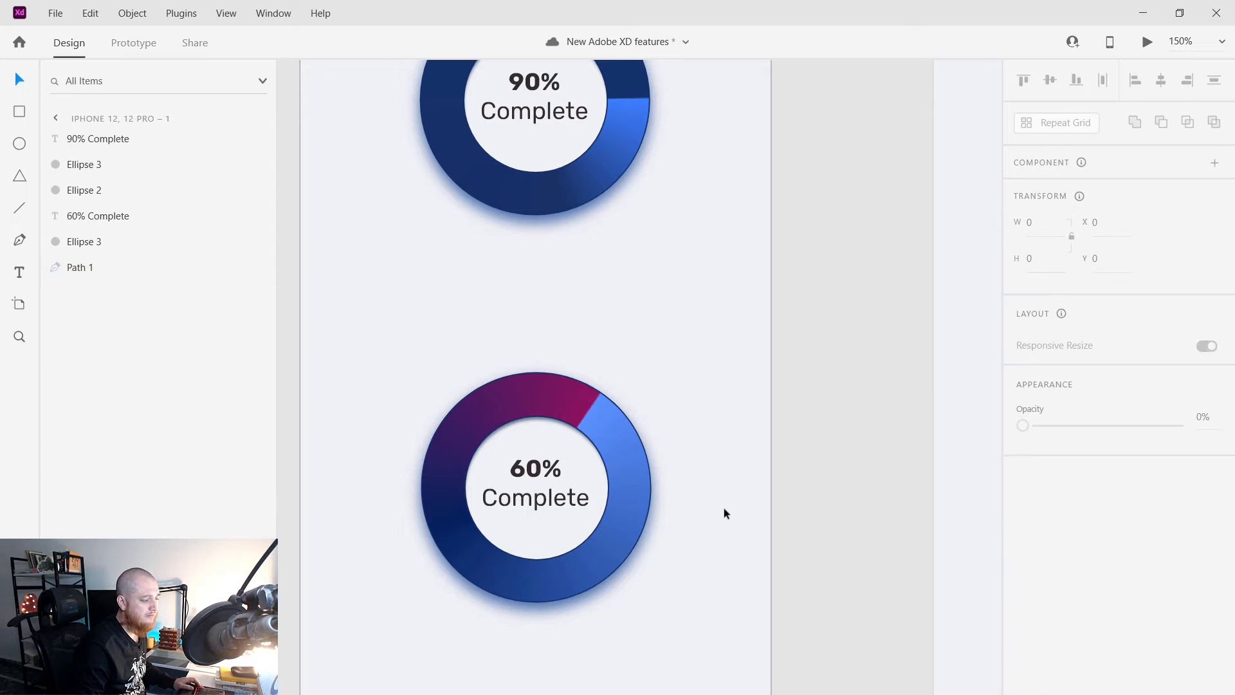
pyautogui.click(615, 475)
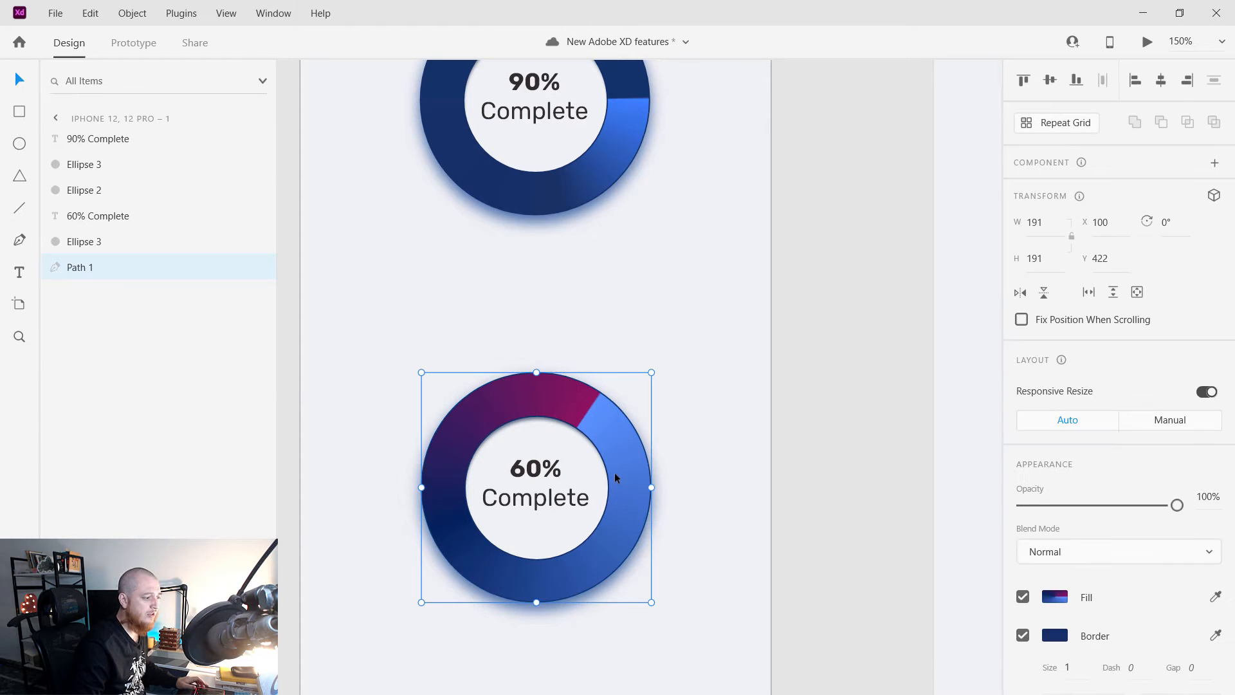
pyautogui.click(1055, 597)
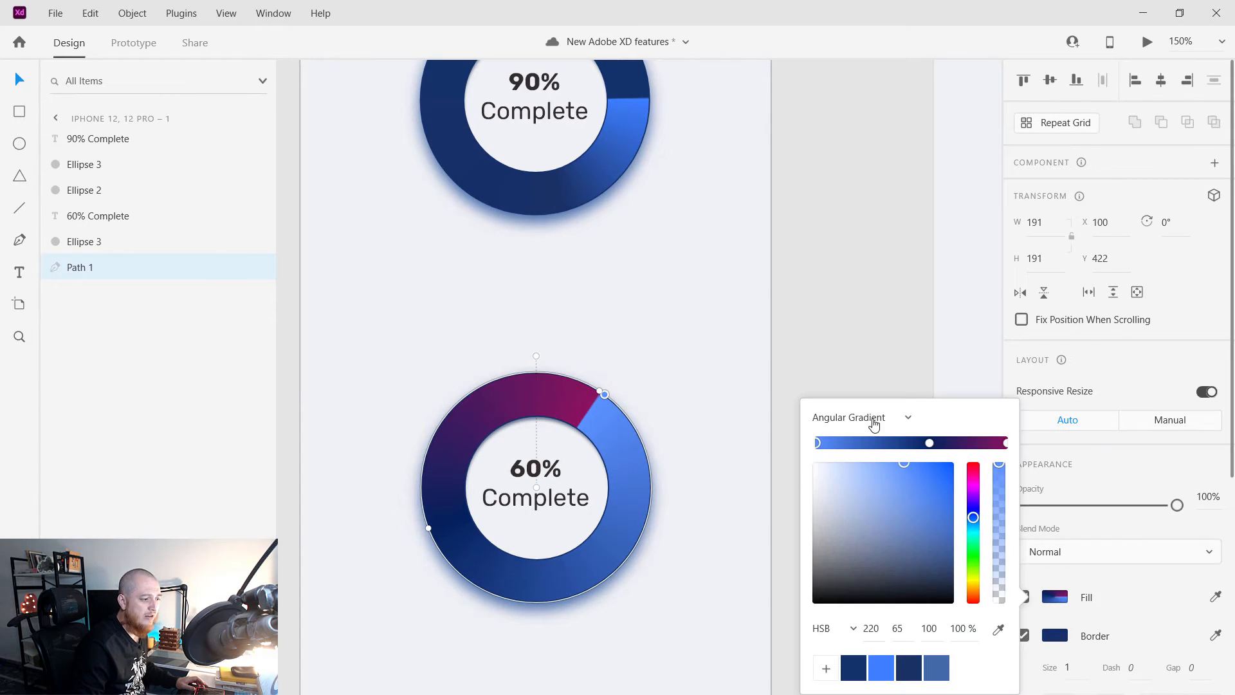
pyautogui.click(752, 454)
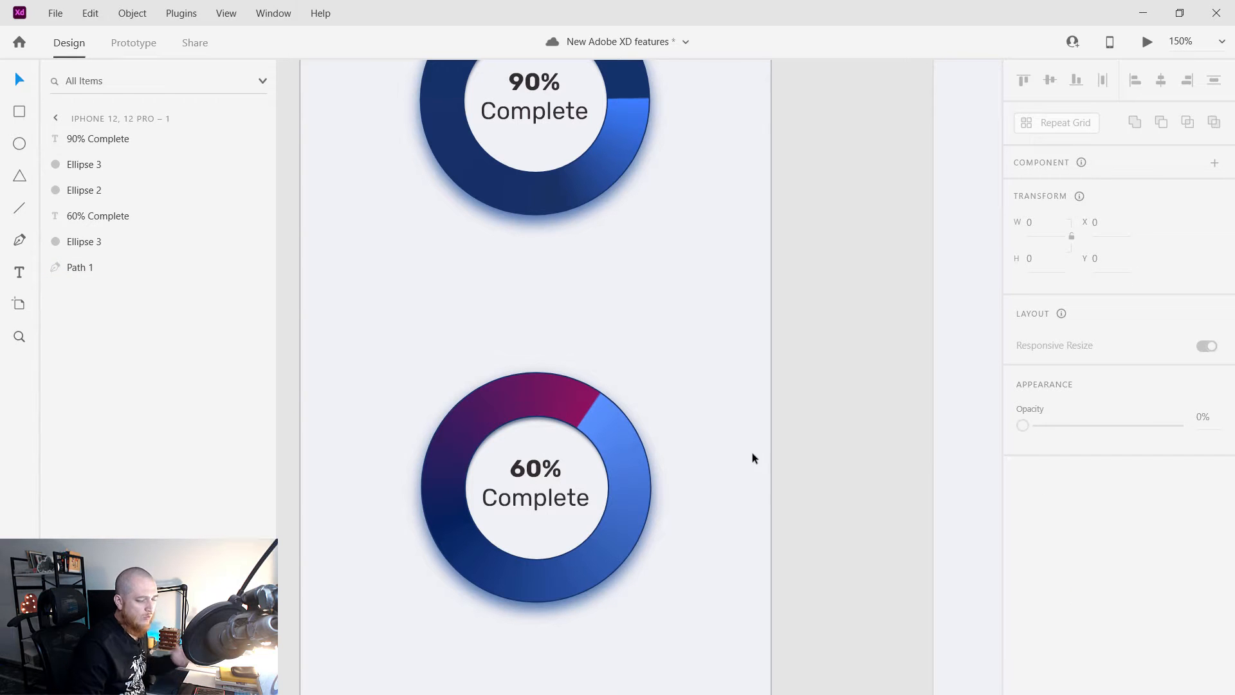
pyautogui.click(627, 447)
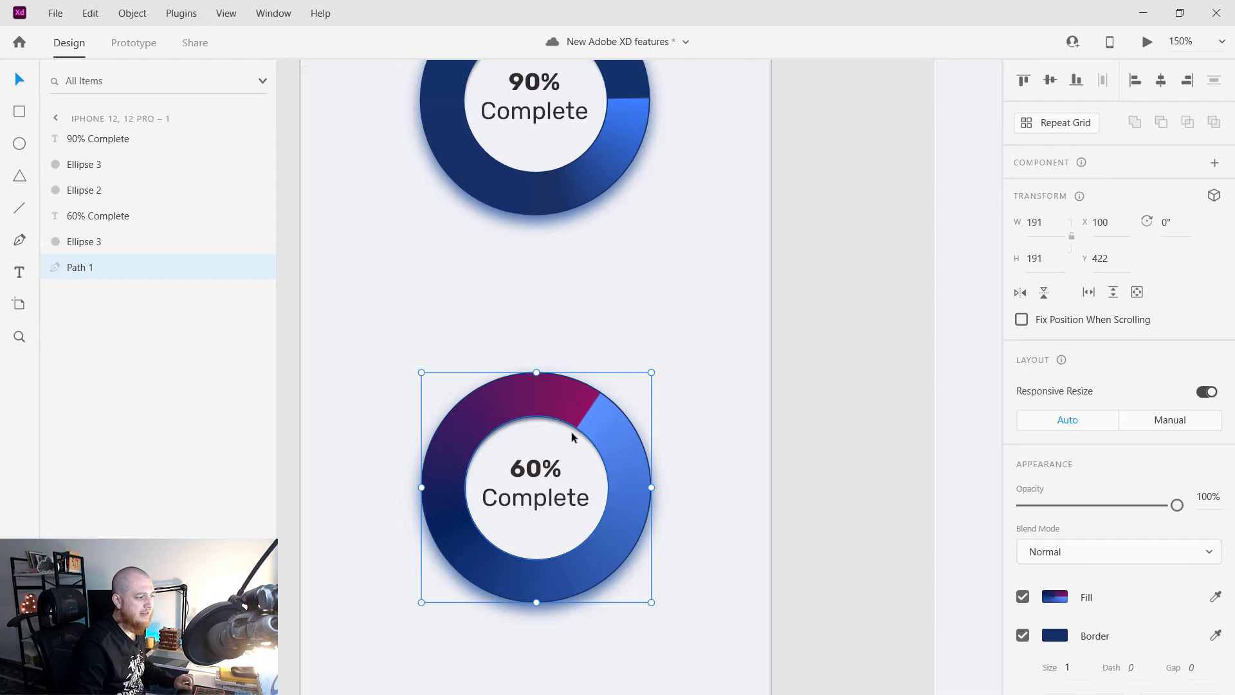
pyautogui.click(739, 414)
# Duplicate the first iPhone artboard to its left and delete both progress rings from the copy.
pyautogui.hotkey('ctrl', '0')
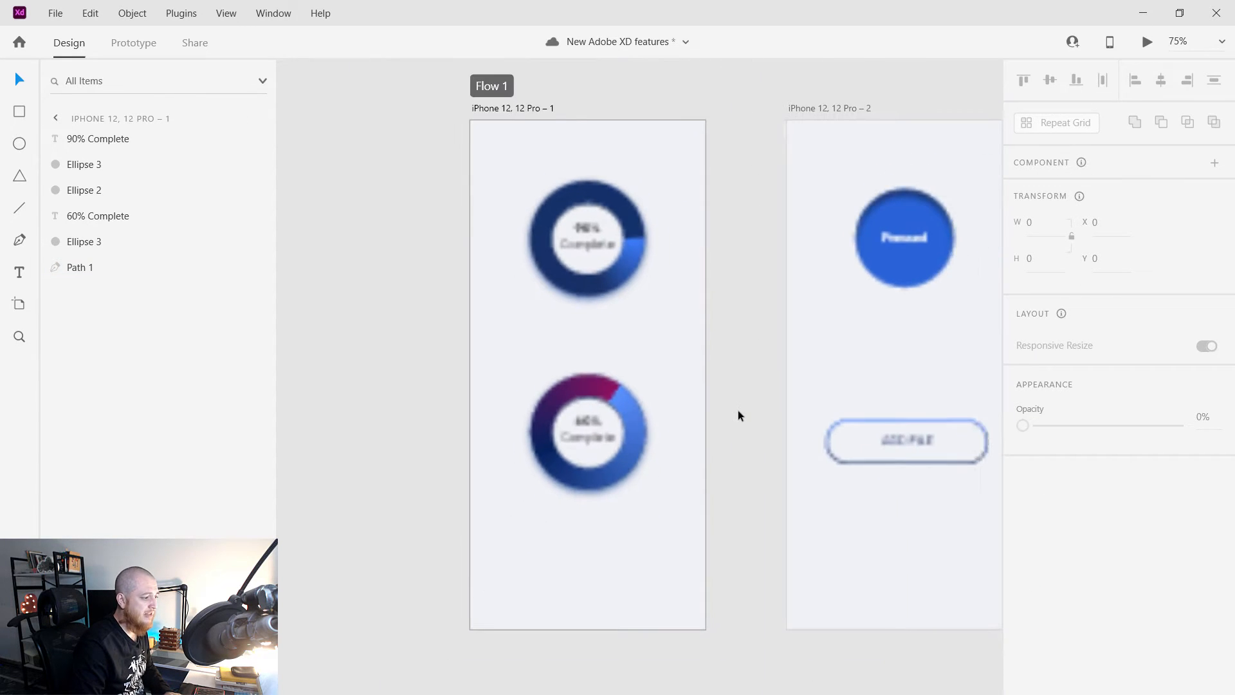
pyautogui.moveTo(483, 385); pyautogui.dragTo(573, 383)
pyautogui.click(649, 190)
pyautogui.moveTo(649, 187); pyautogui.dragTo(485, 328)
pyautogui.press('Delete')
pyautogui.moveTo(418, 361); pyautogui.dragTo(499, 462)
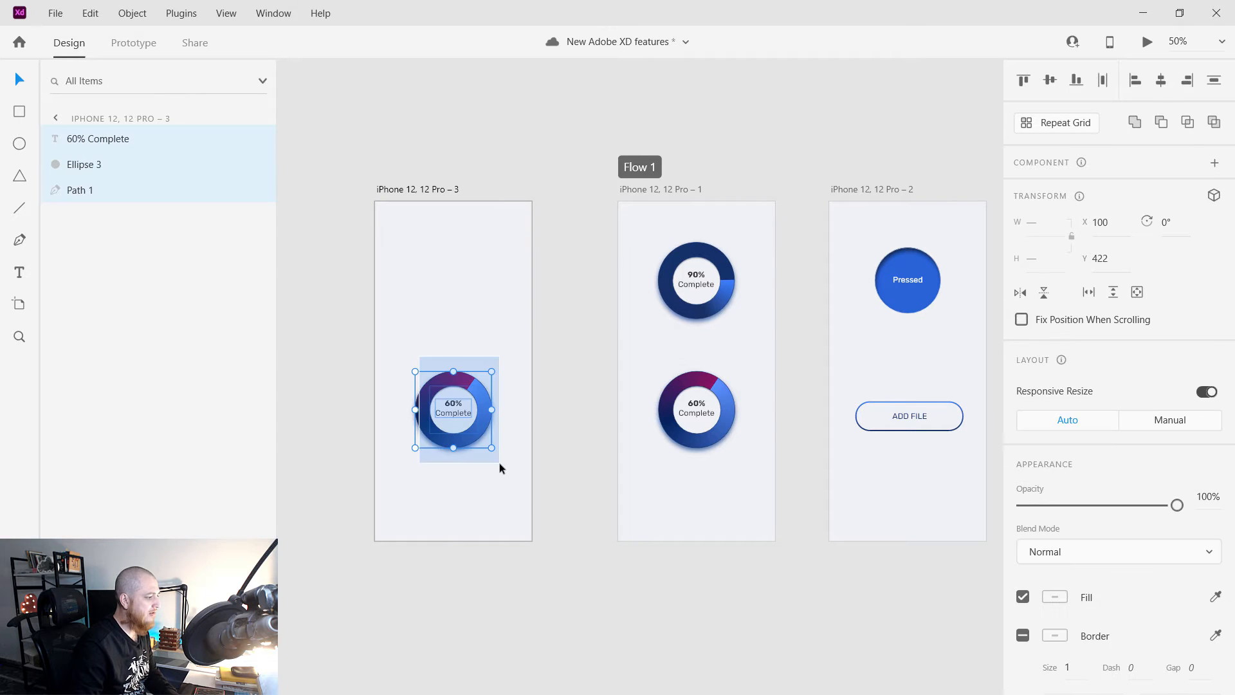
pyautogui.press('Delete')
# Draw a circle about 216 by 216 on the empty artboard and move it to about X 87, Y 221.
pyautogui.click(20, 148)
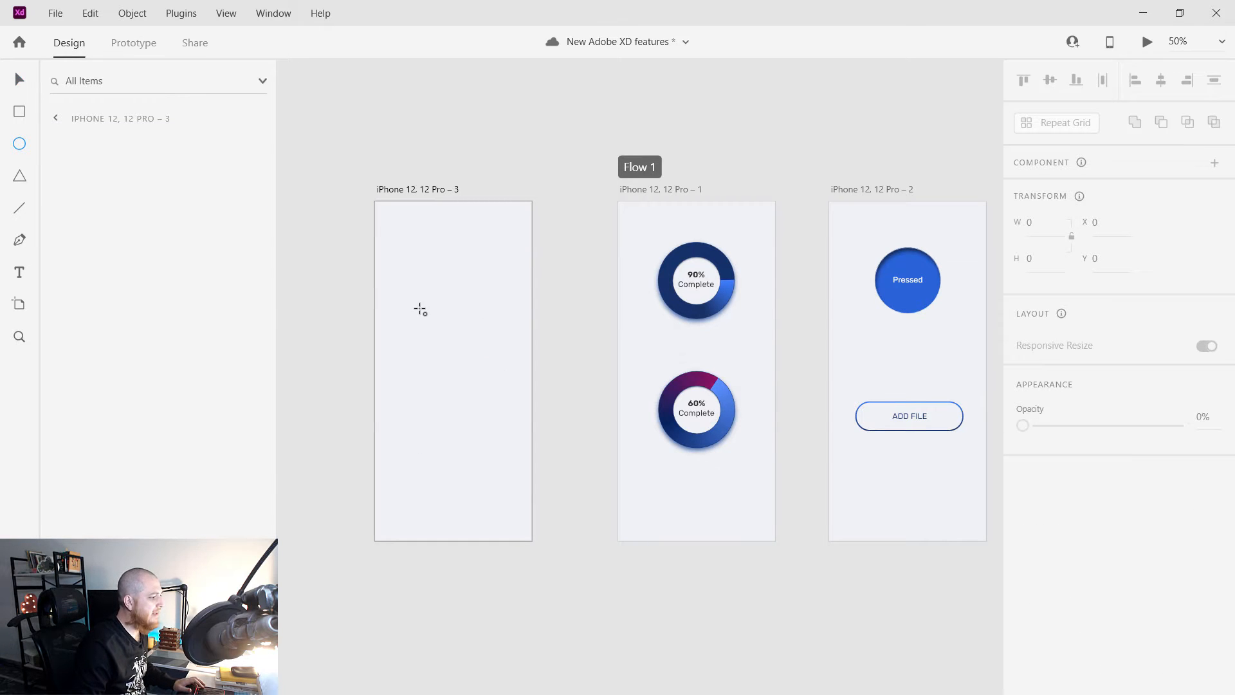
pyautogui.moveTo(411, 308); pyautogui.dragTo(496, 417)
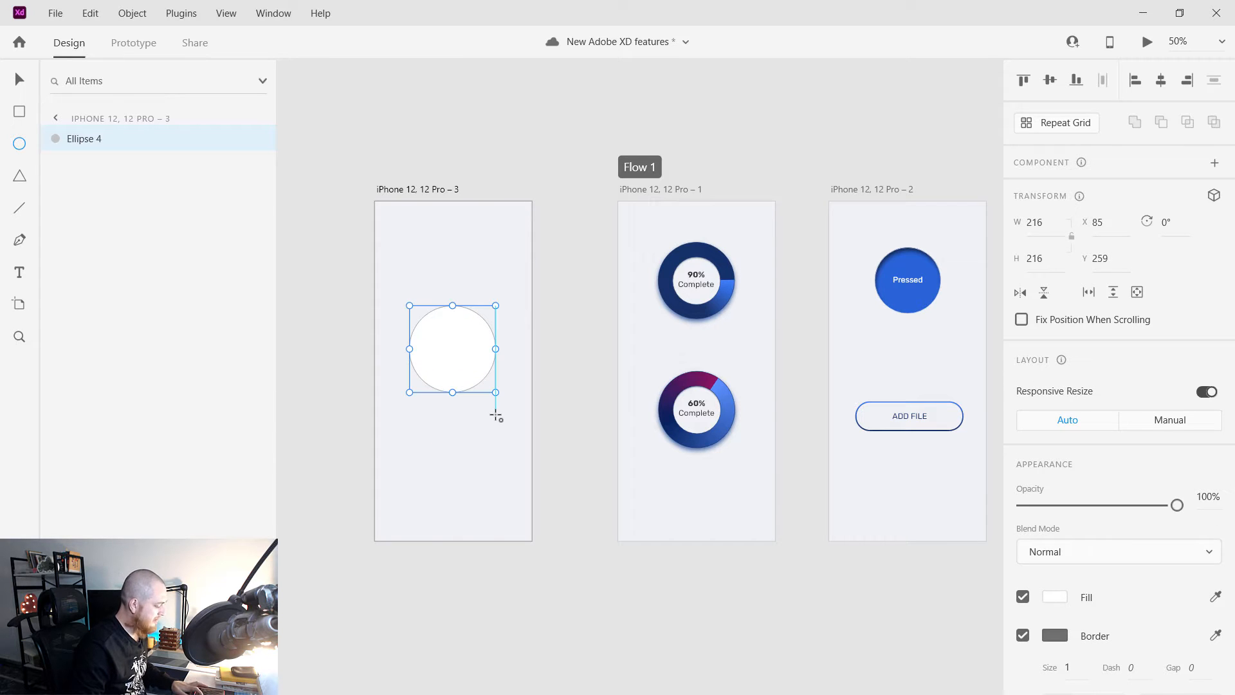
pyautogui.press('v')
pyautogui.moveTo(461, 350); pyautogui.dragTo(455, 344)
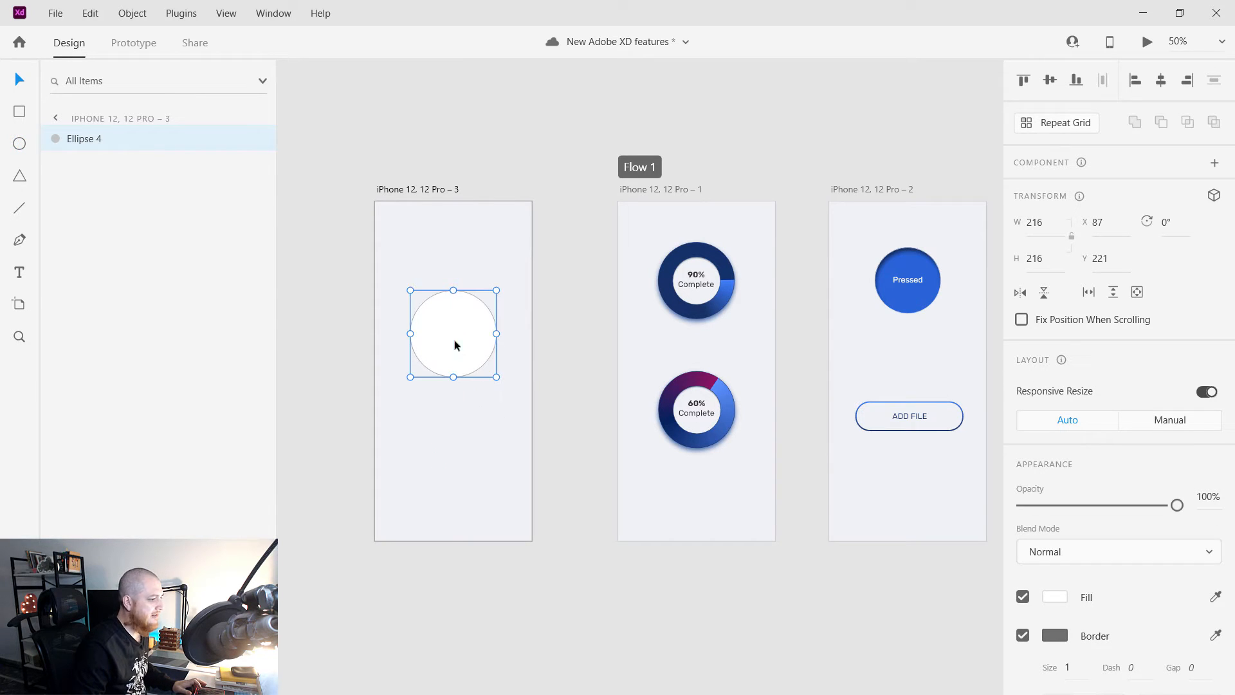
# Change the new circle's fill from a solid color to an angular gradient.
pyautogui.click(1055, 598)
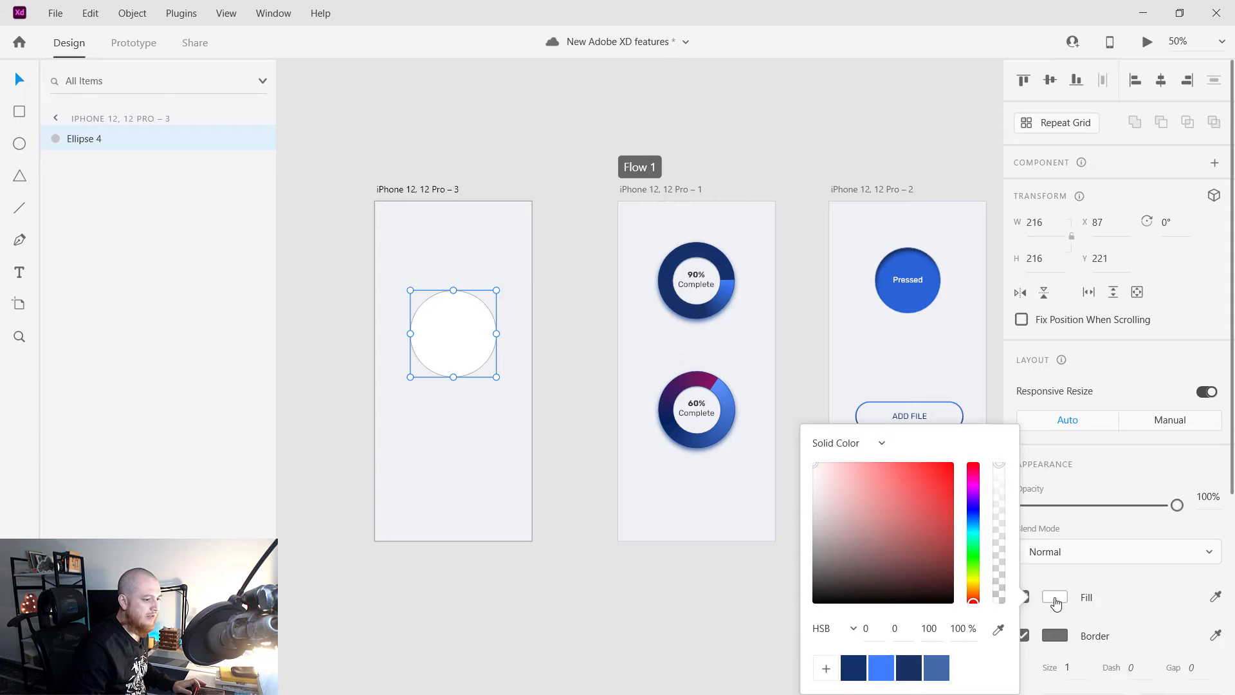
pyautogui.click(867, 451)
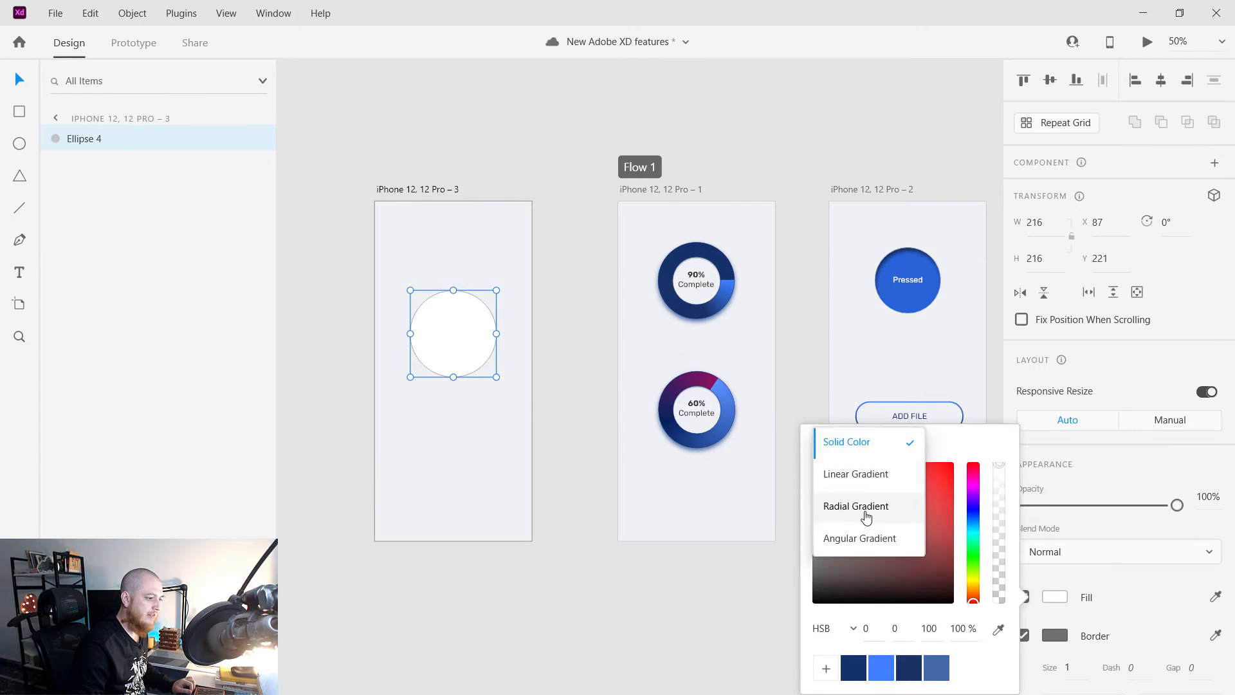
pyautogui.click(866, 539)
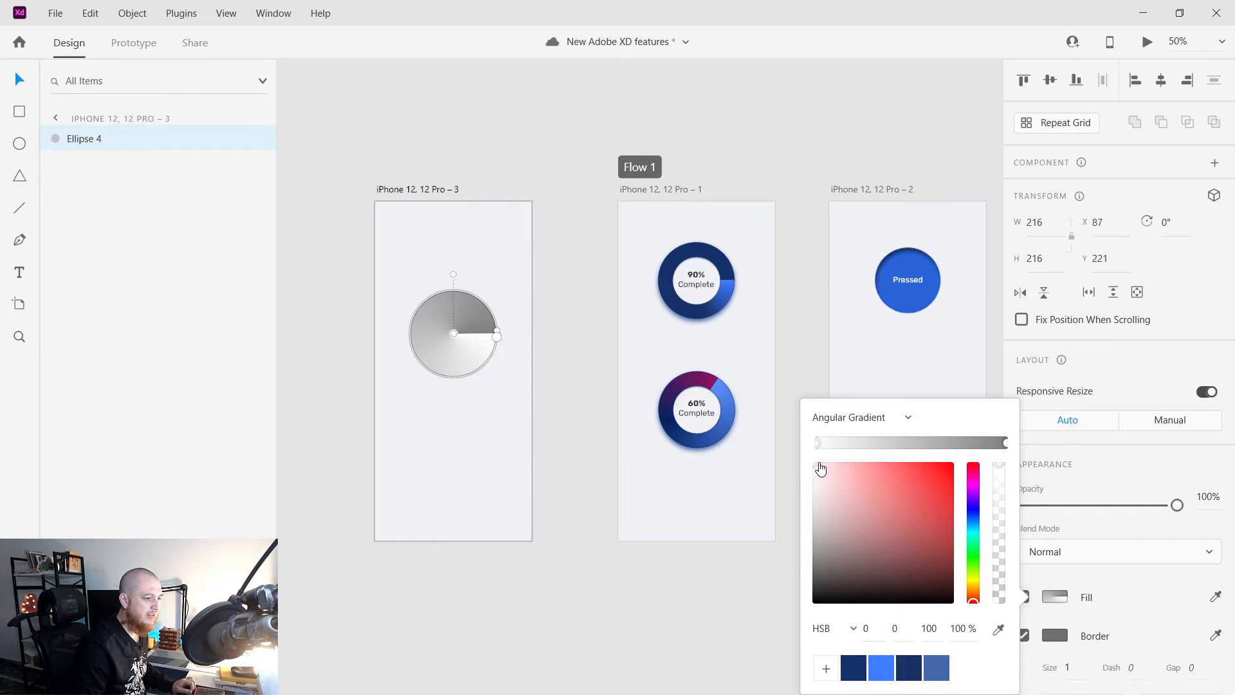
# Color the circle's angular gradient from the bright blue swatch at the first stop to the dark navy swatch at the end stop.
pyautogui.click(879, 669)
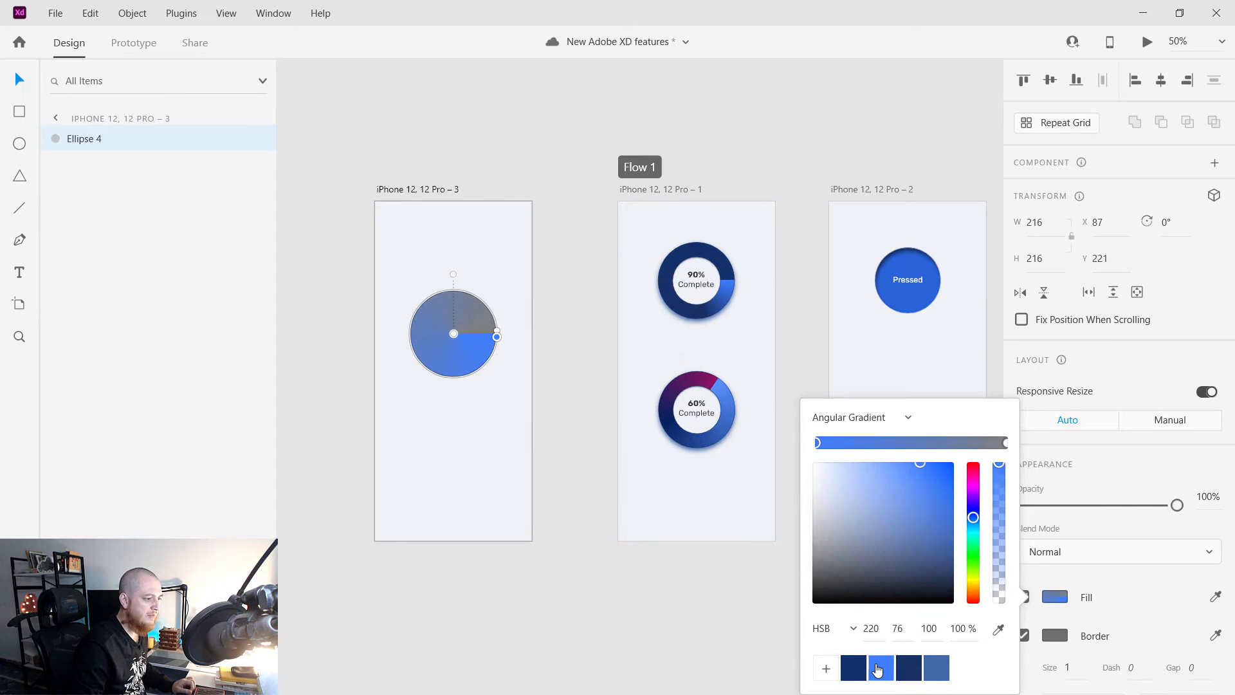
pyautogui.click(1005, 442)
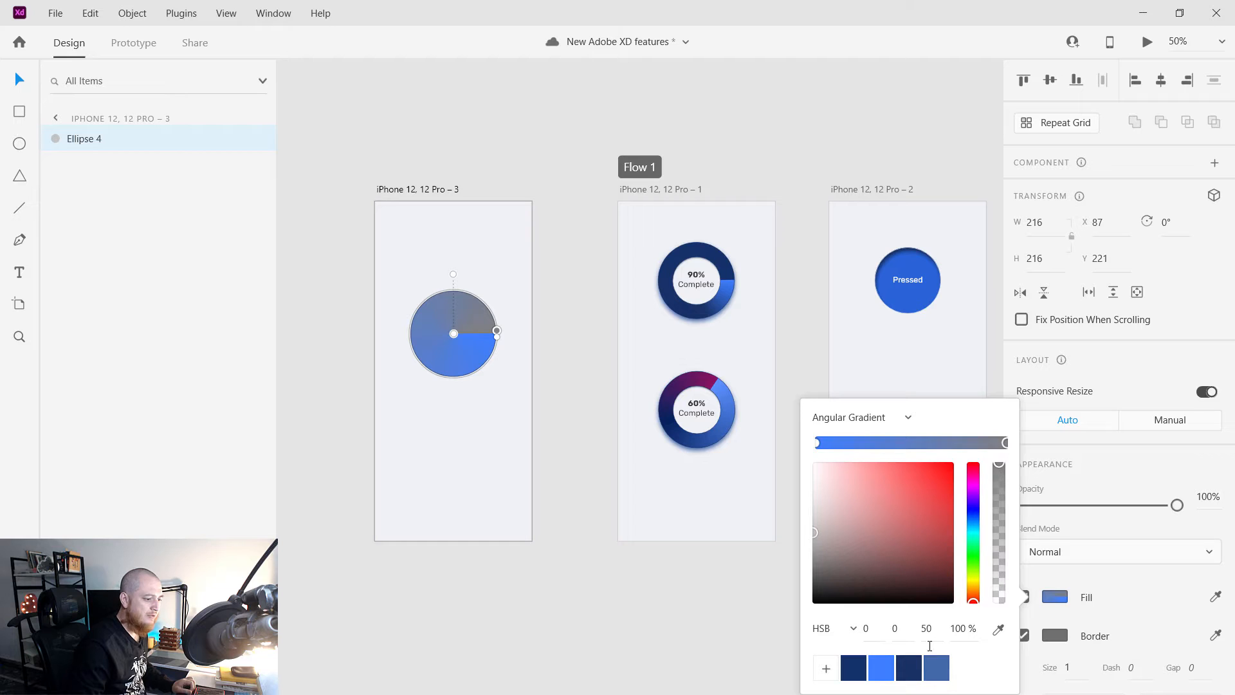
pyautogui.click(913, 677)
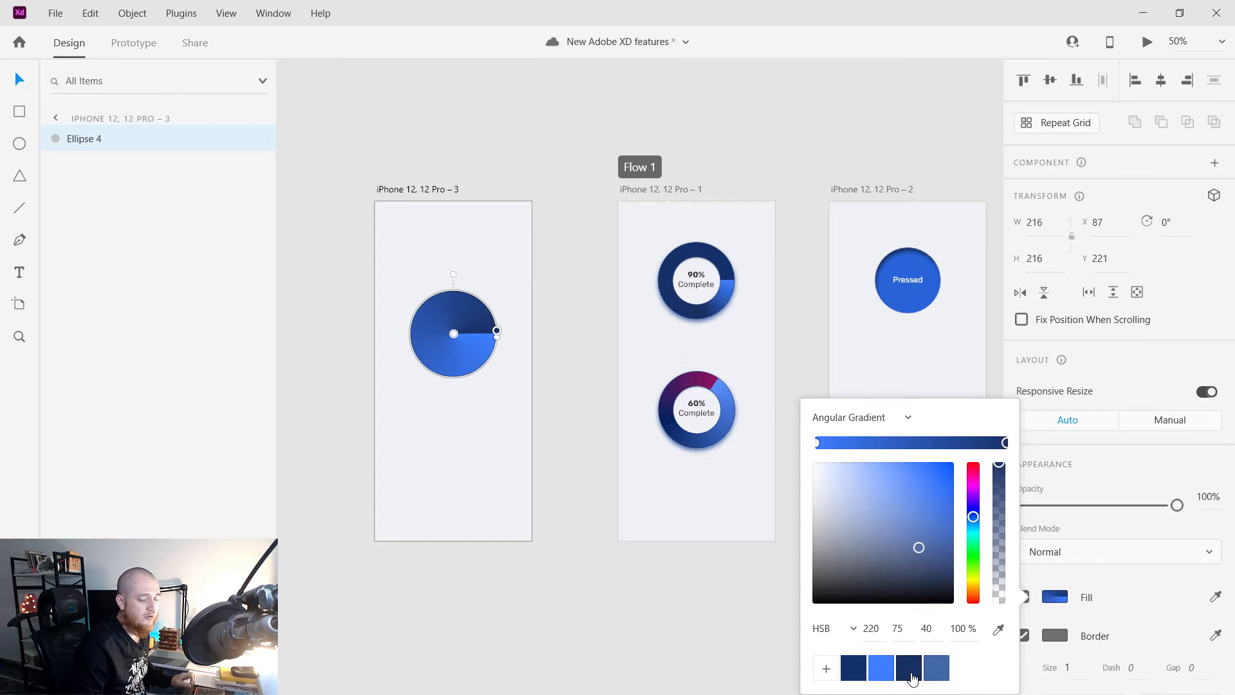
pyautogui.click(505, 427)
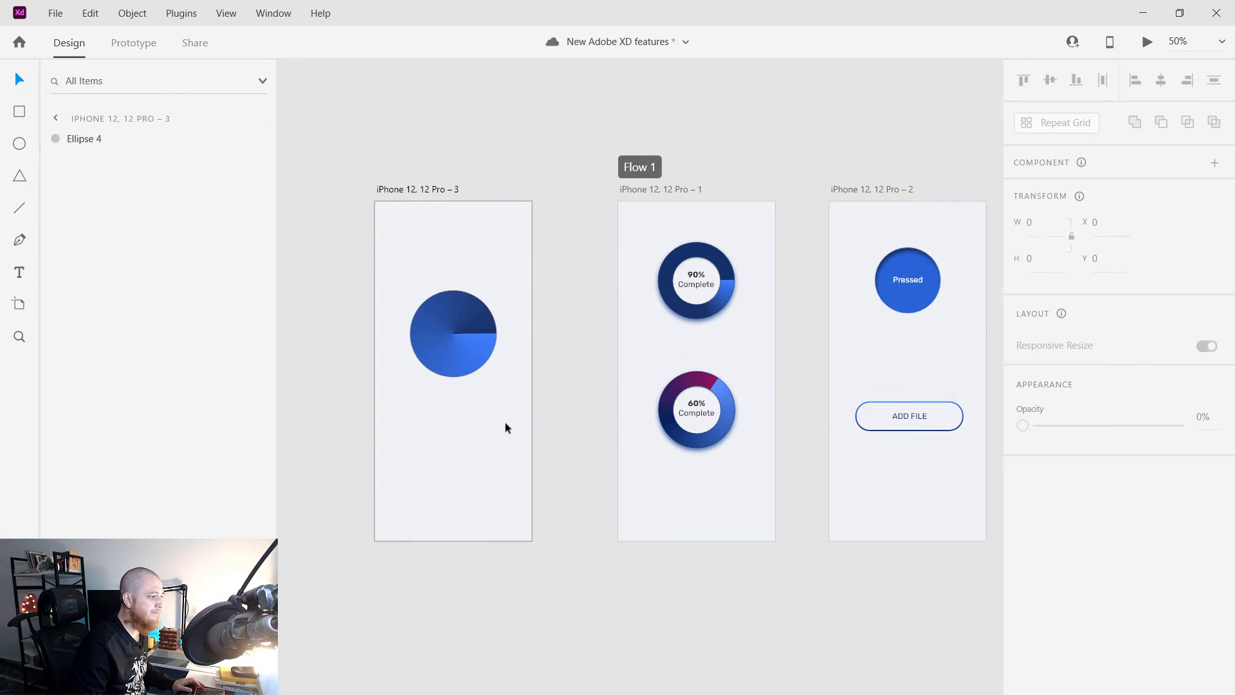
# Draw a smaller white circle about 127 by 127 and center it inside the gradient circle to form a ring.
pyautogui.hotkey('ctrl', '=')
pyautogui.hotkey('ctrl', '=')
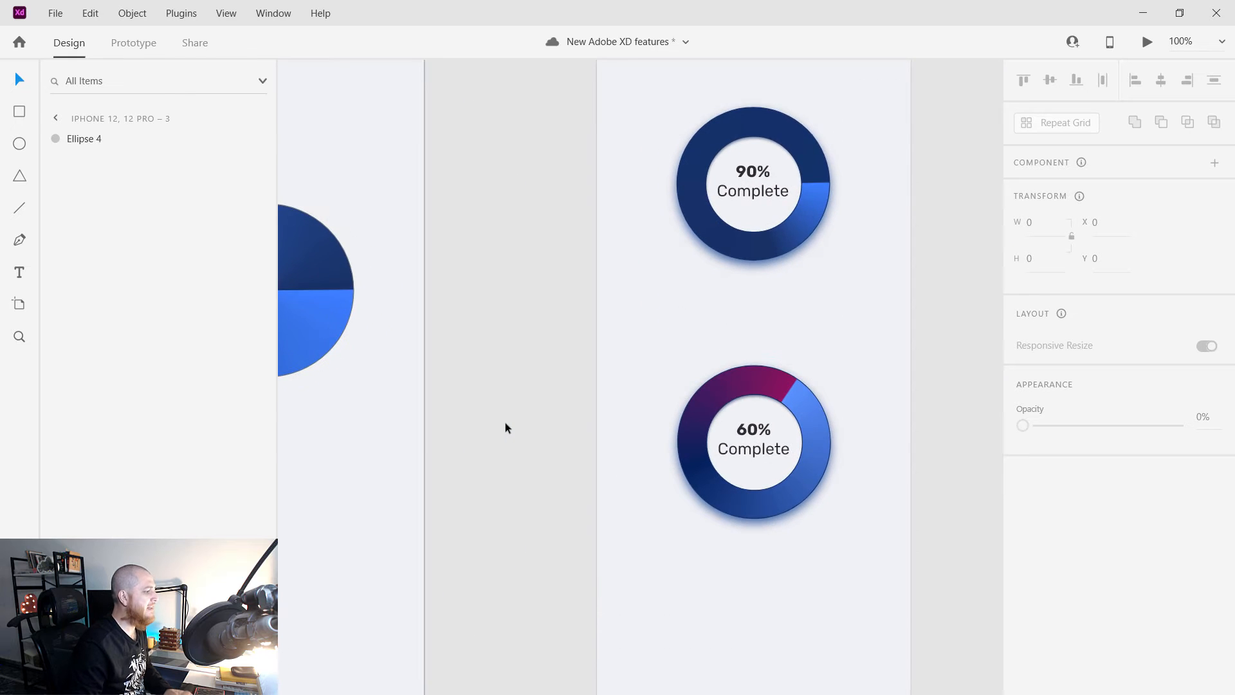
pyautogui.moveTo(312, 433); pyautogui.dragTo(582, 496)
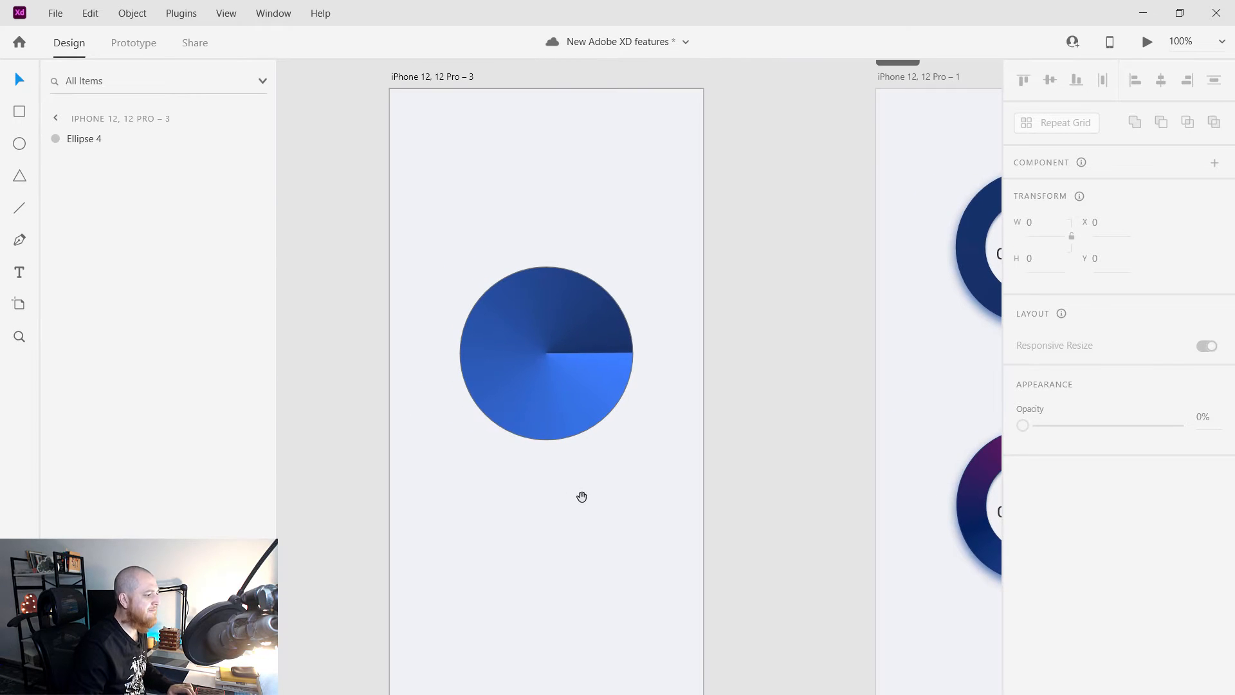
pyautogui.click(19, 144)
pyautogui.moveTo(499, 313); pyautogui.dragTo(607, 412)
pyautogui.press('v')
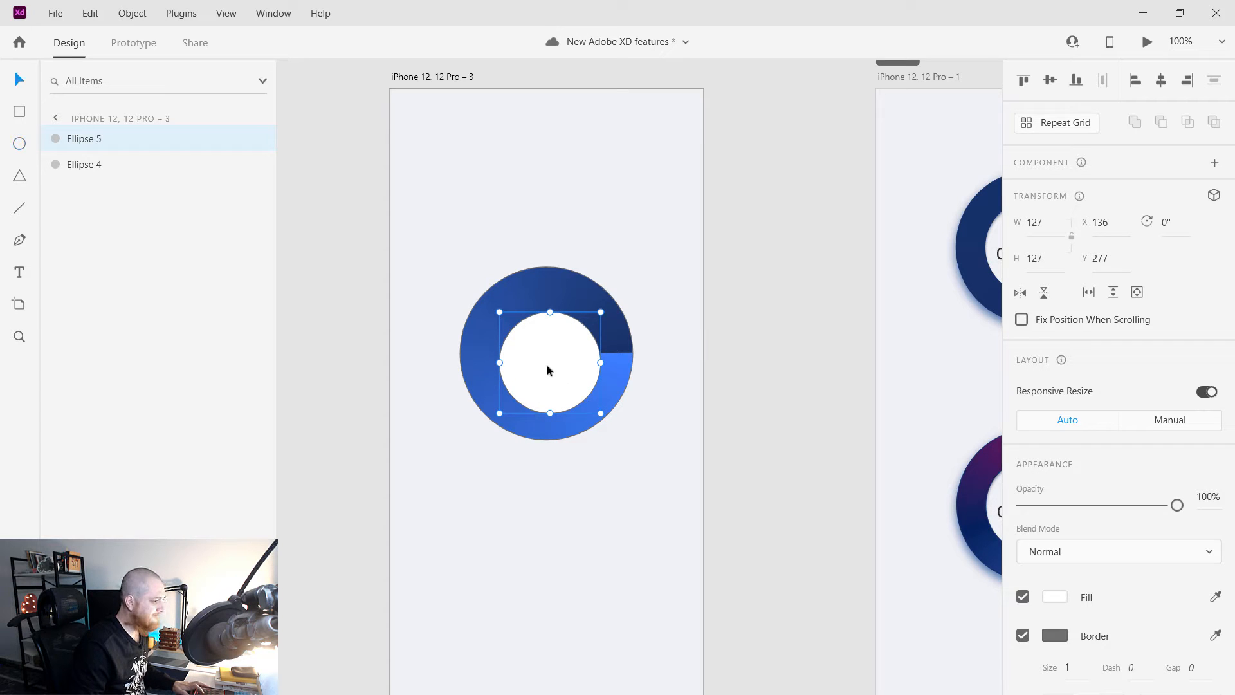
pyautogui.moveTo(549, 367); pyautogui.dragTo(539, 358)
pyautogui.moveTo(437, 220); pyautogui.dragTo(629, 488)
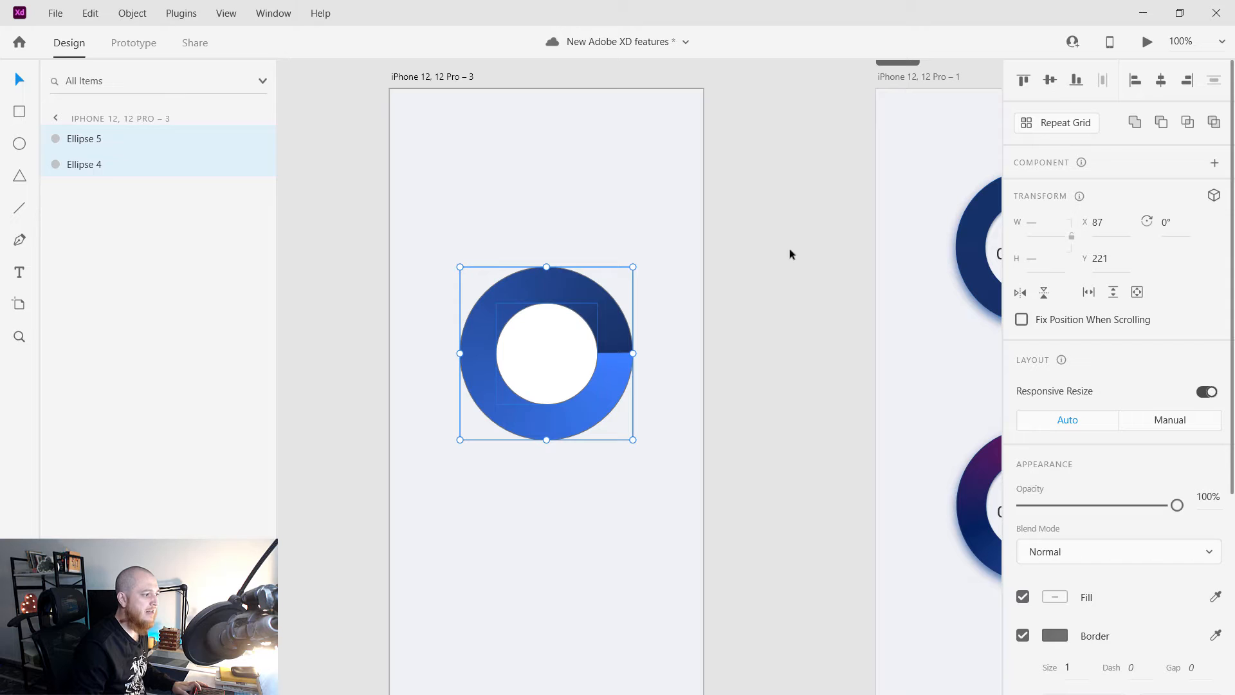
pyautogui.click(685, 318)
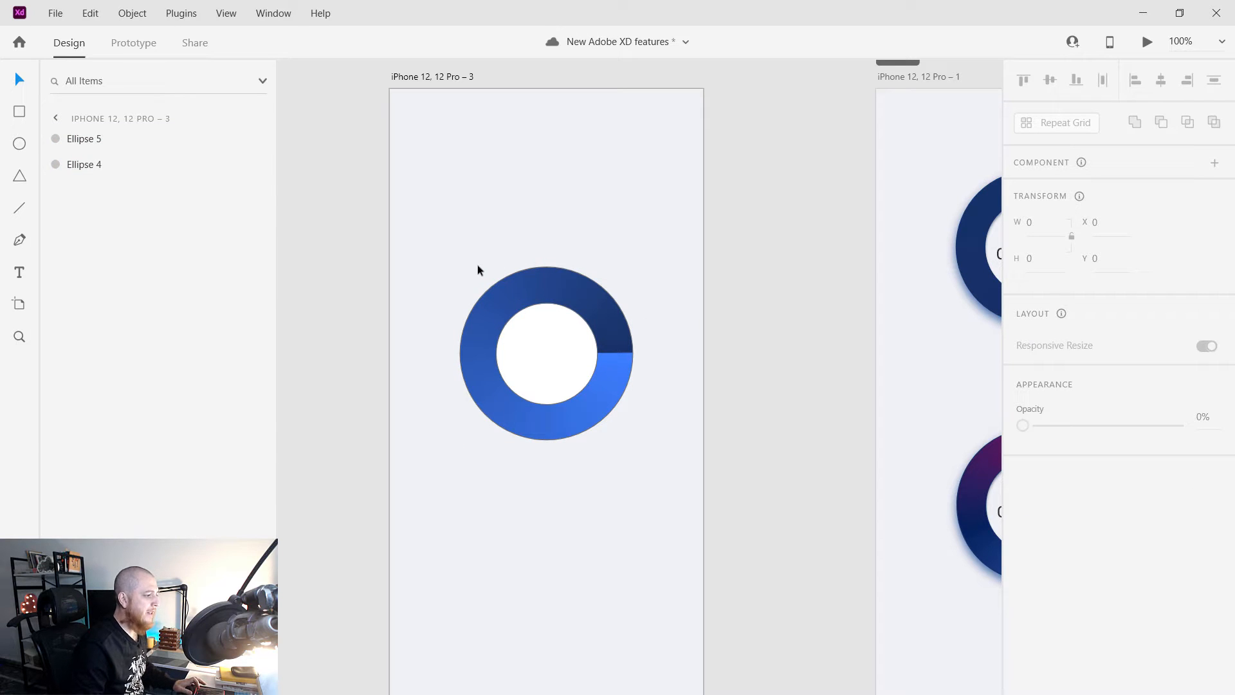
# Set the inner white circle's border to the dark navy sampled from the ring.
pyautogui.click(534, 345)
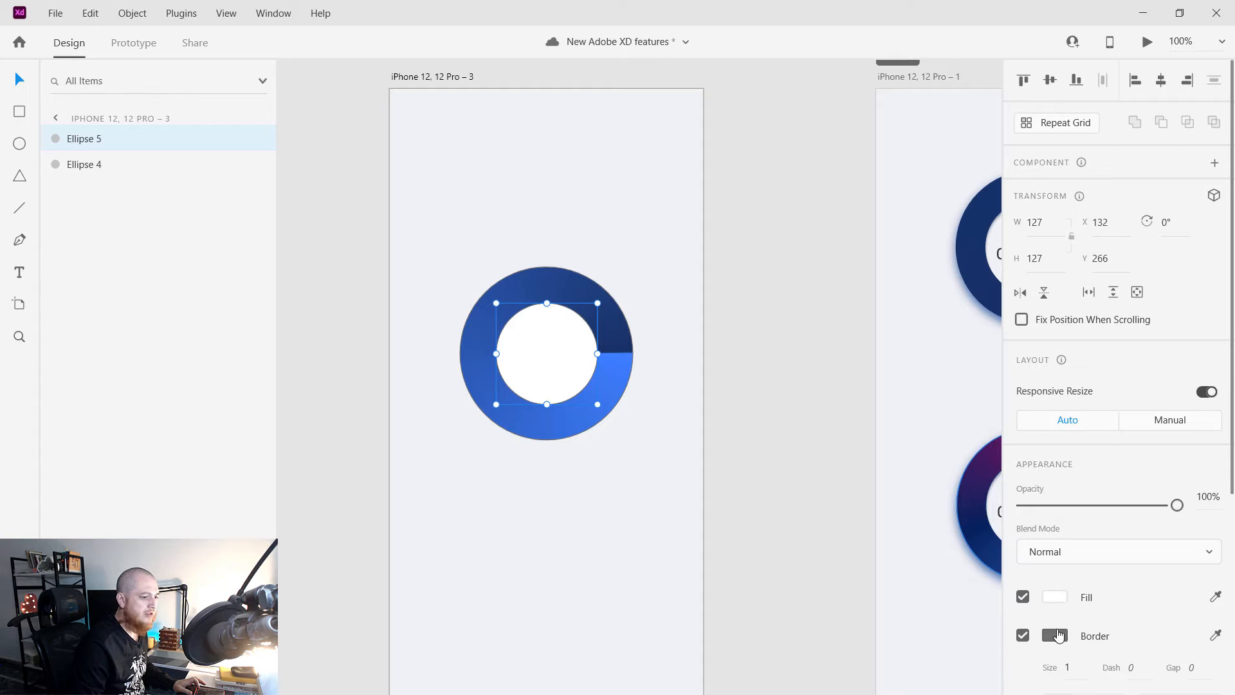
pyautogui.click(1215, 636)
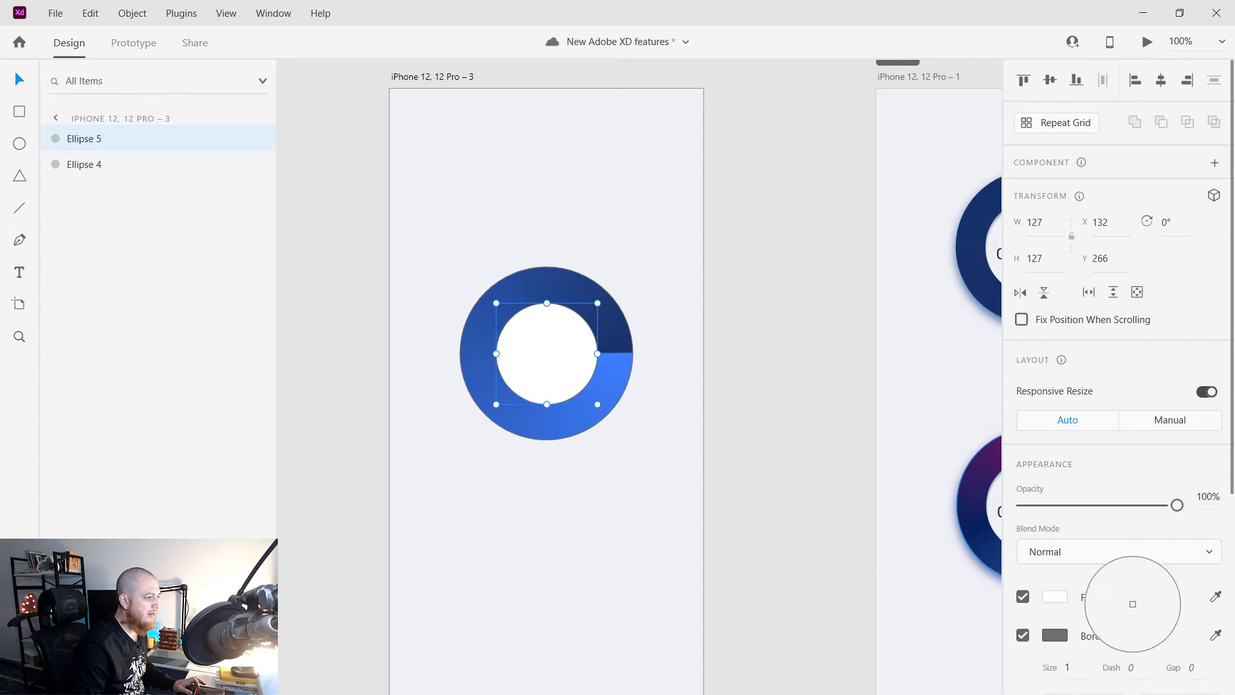
pyautogui.click(615, 330)
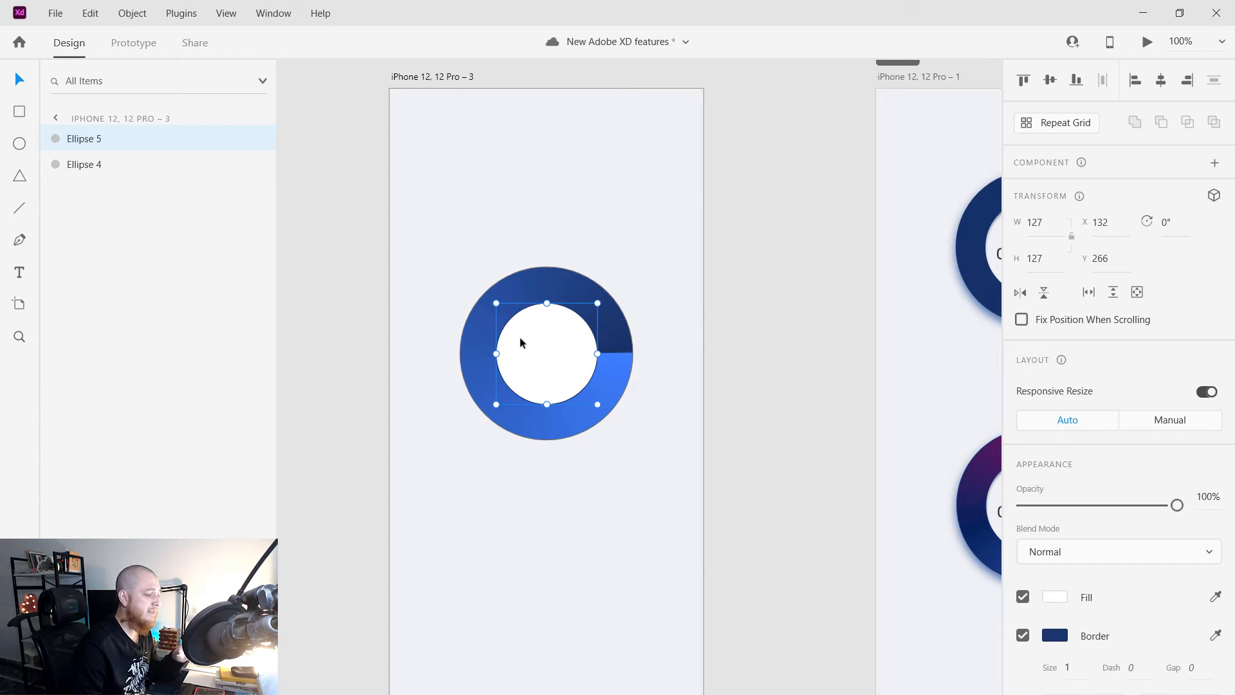
# Add an inner shadow to the white circle and color it with the dark navy sampled from the ring.
pyautogui.scroll(-4, 1119, 595)
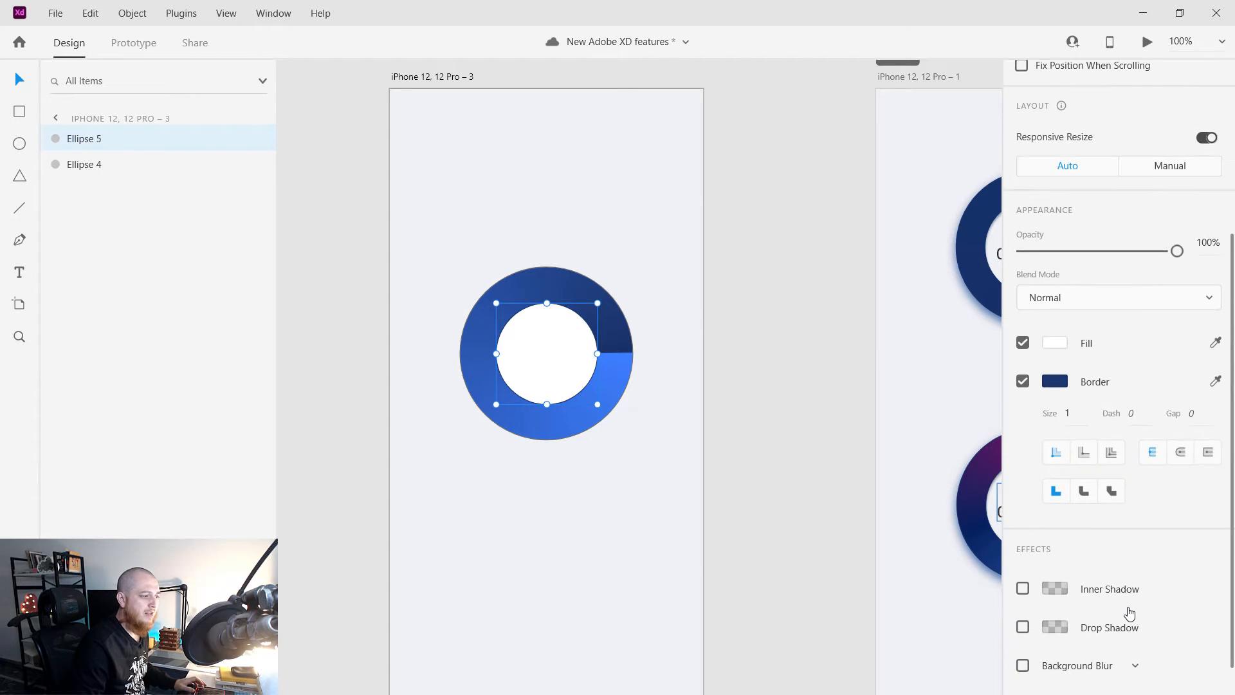
pyautogui.click(1023, 590)
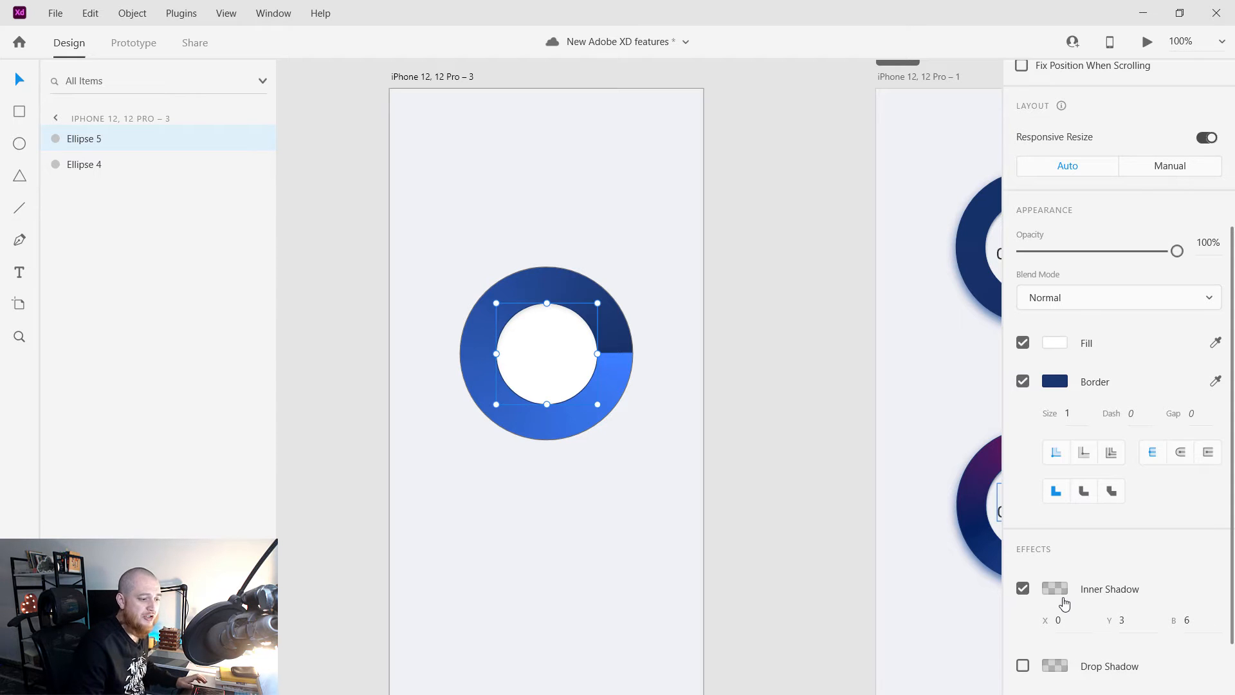
pyautogui.scroll(-2, 1065, 604)
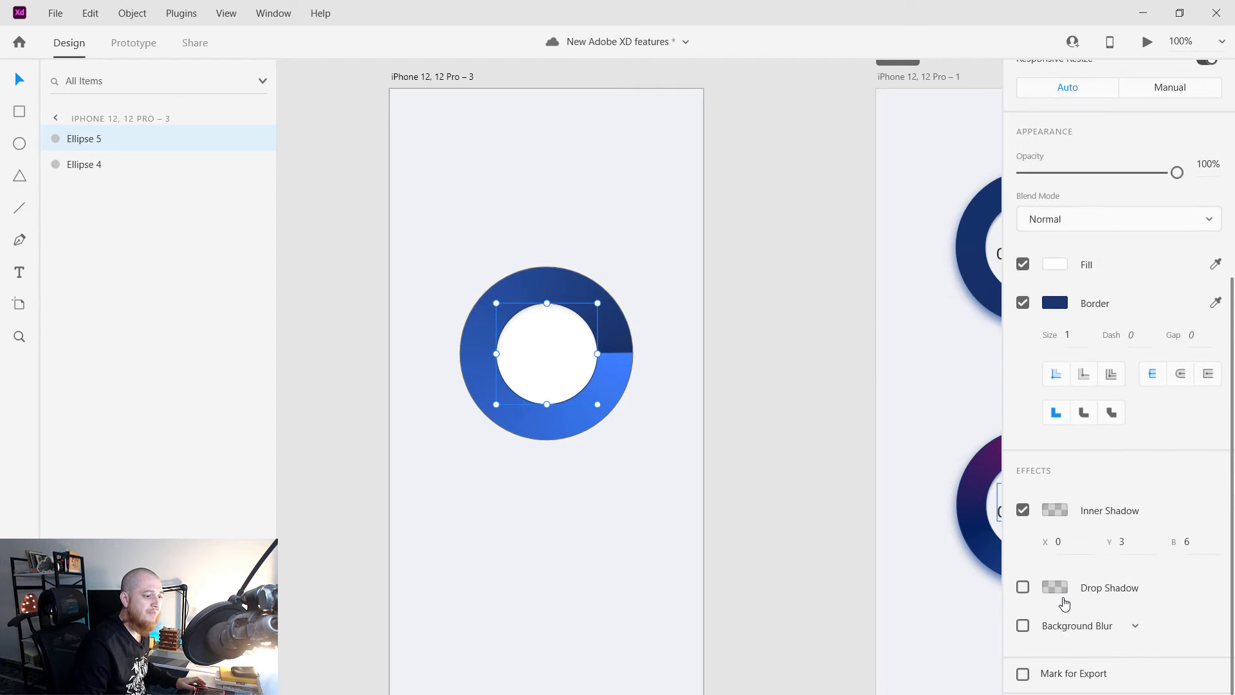
pyautogui.click(1134, 544)
pyautogui.click(1056, 511)
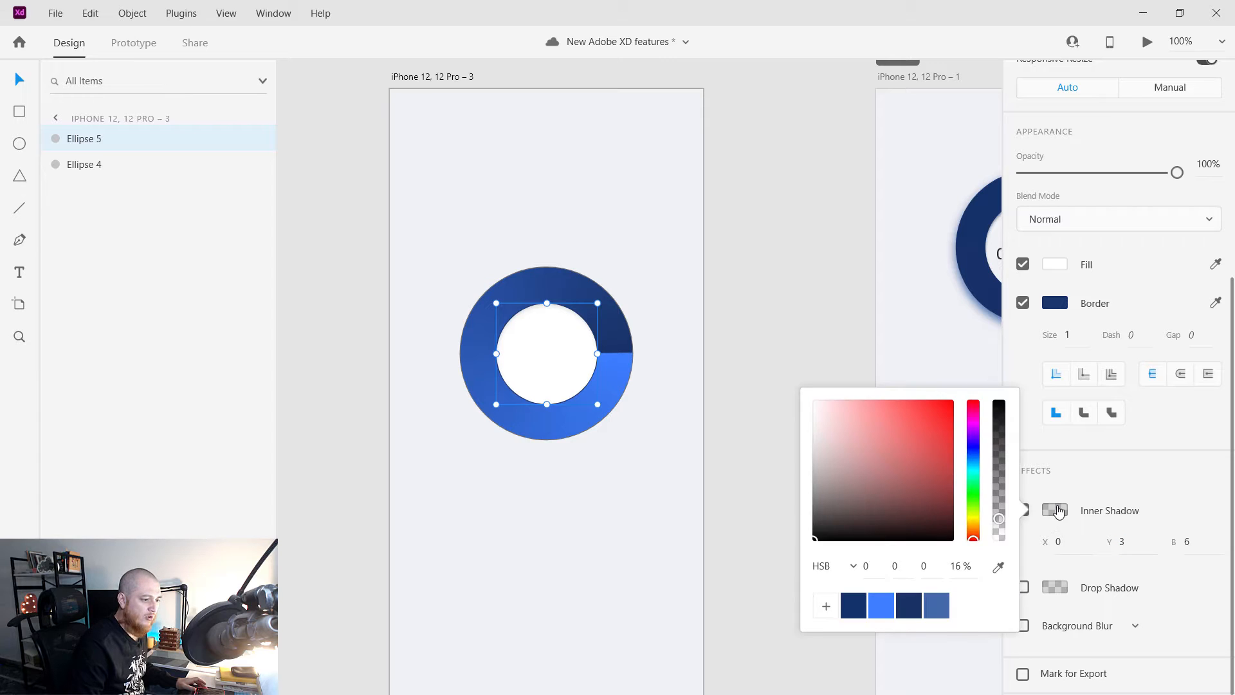
pyautogui.click(1000, 566)
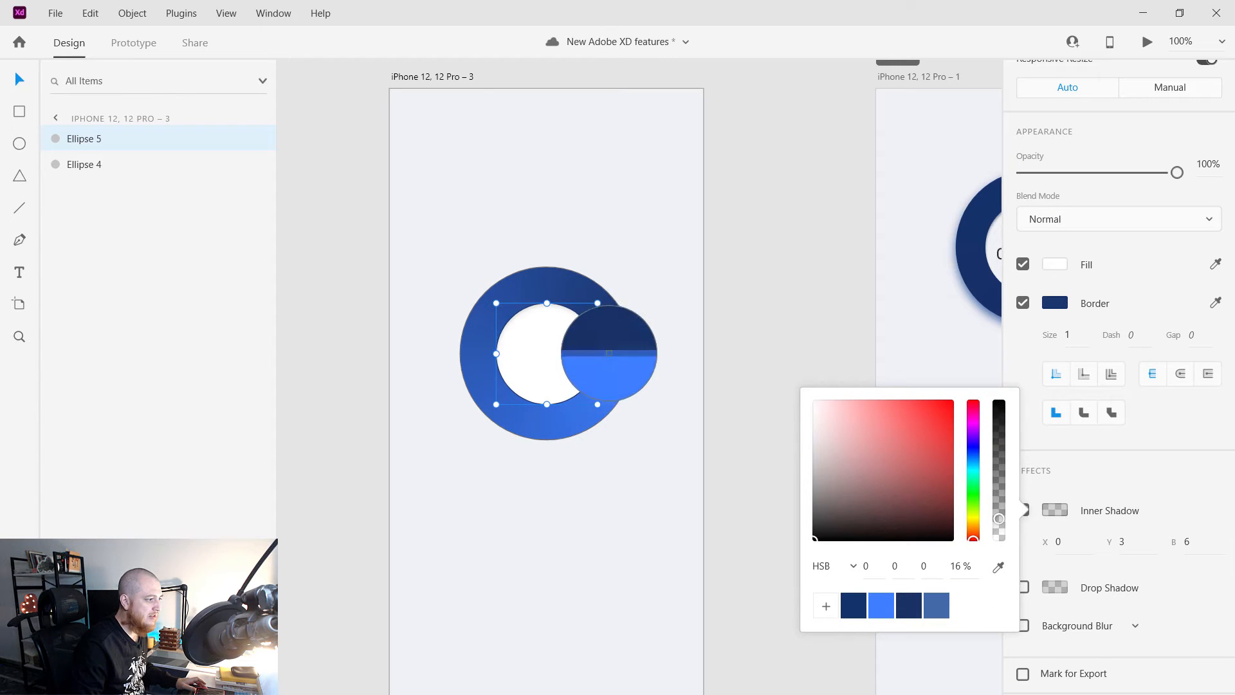
pyautogui.click(612, 334)
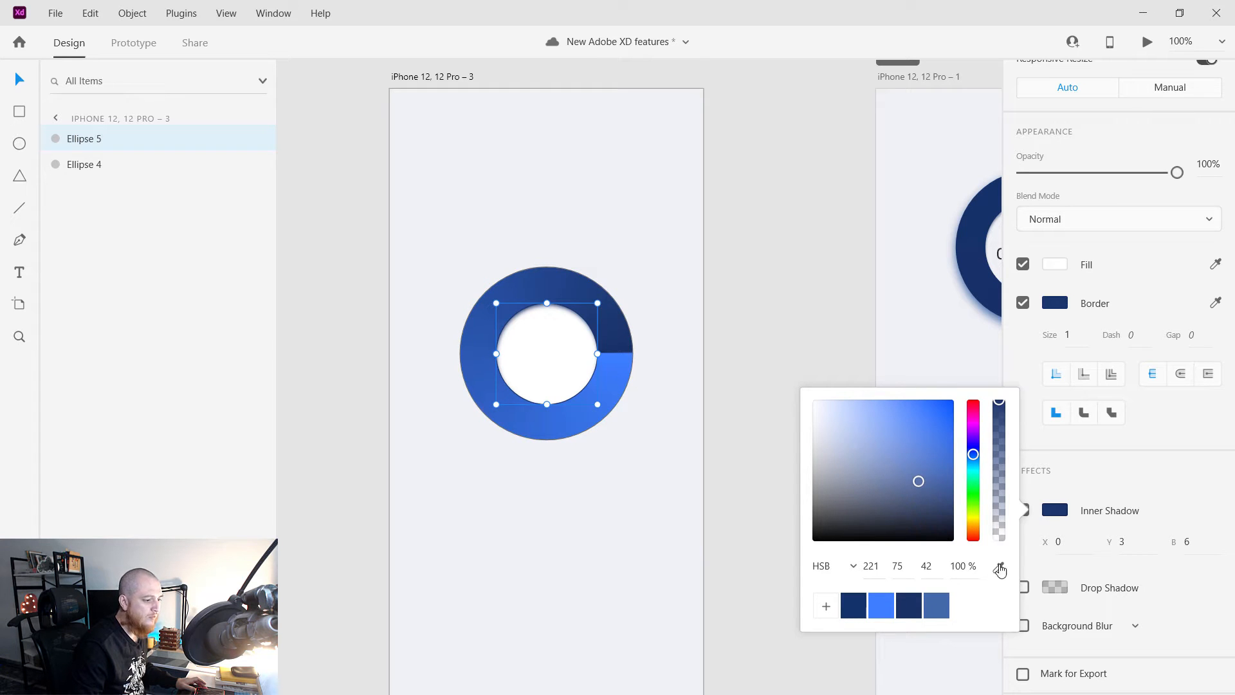
pyautogui.click(1209, 593)
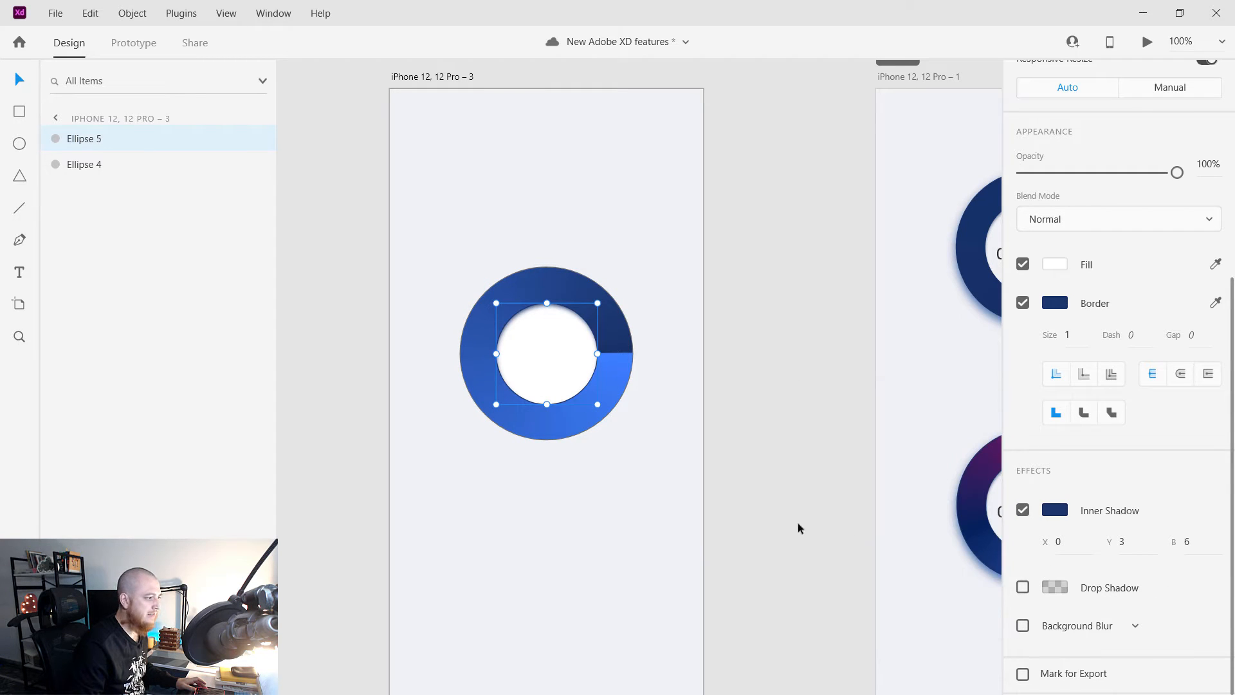
pyautogui.click(655, 495)
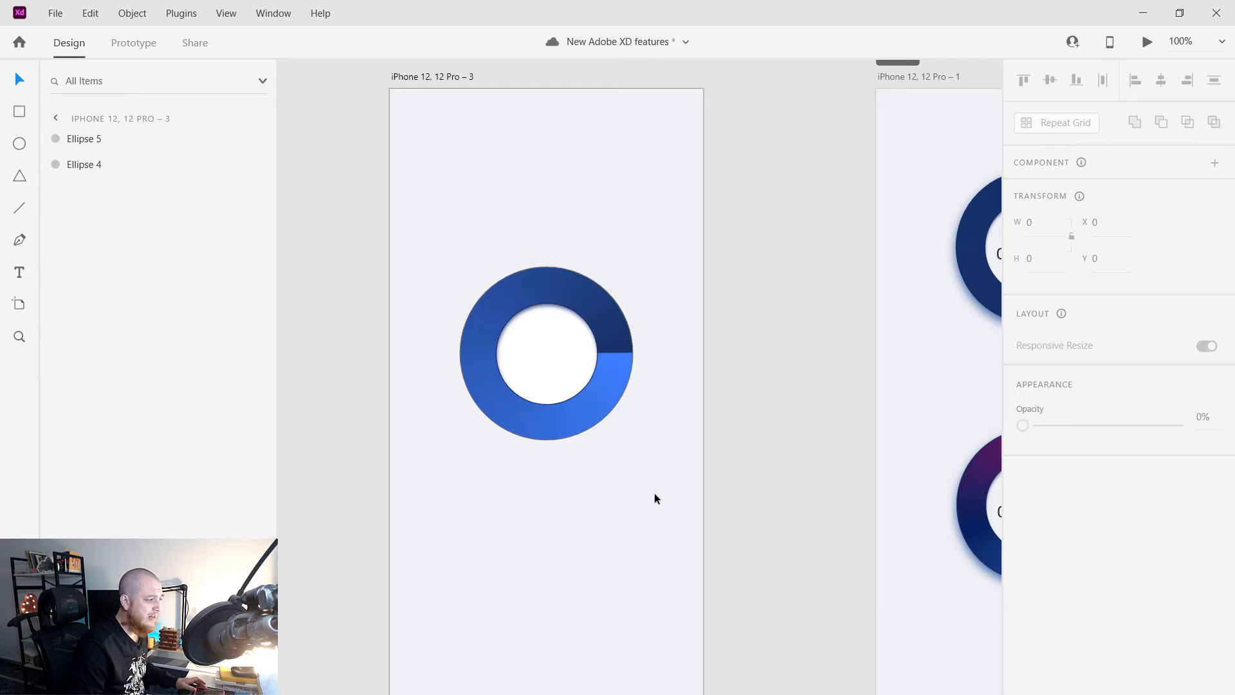
# Add the two-line text "90% Complete" inside the white circle, with "Complete" on the second line.
pyautogui.click(20, 272)
pyautogui.click(529, 350)
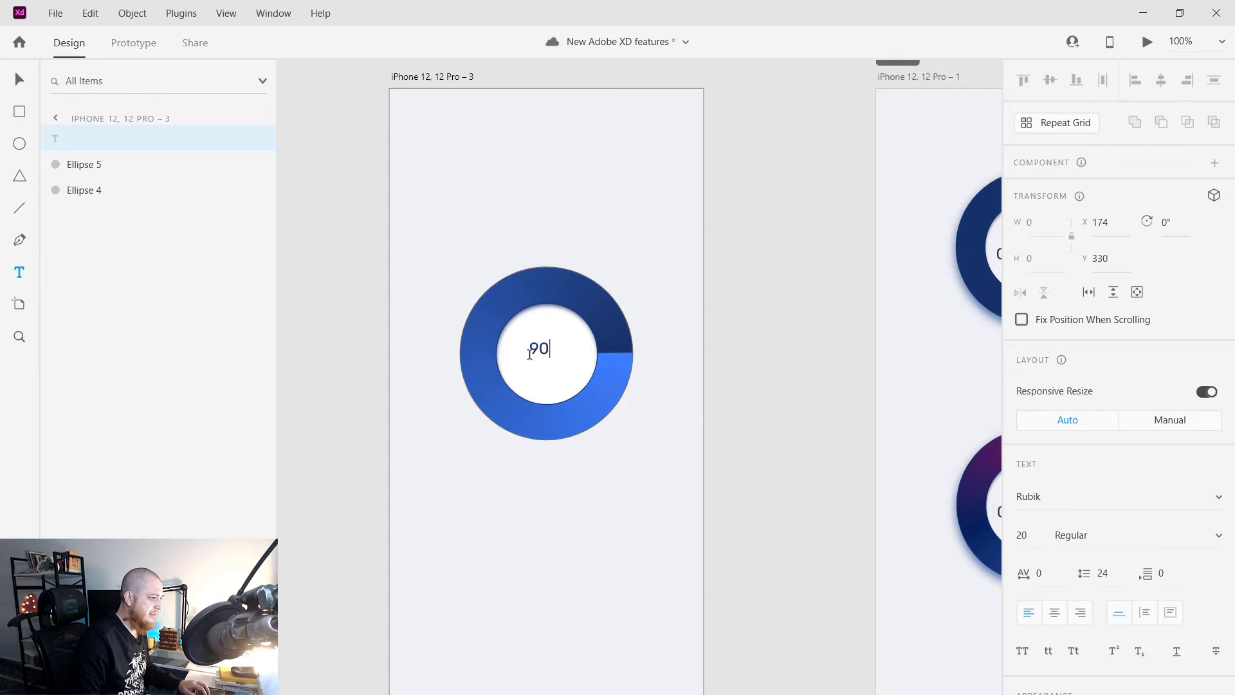
pyautogui.write('90%')
pyautogui.press('Return')
pyautogui.write('C')
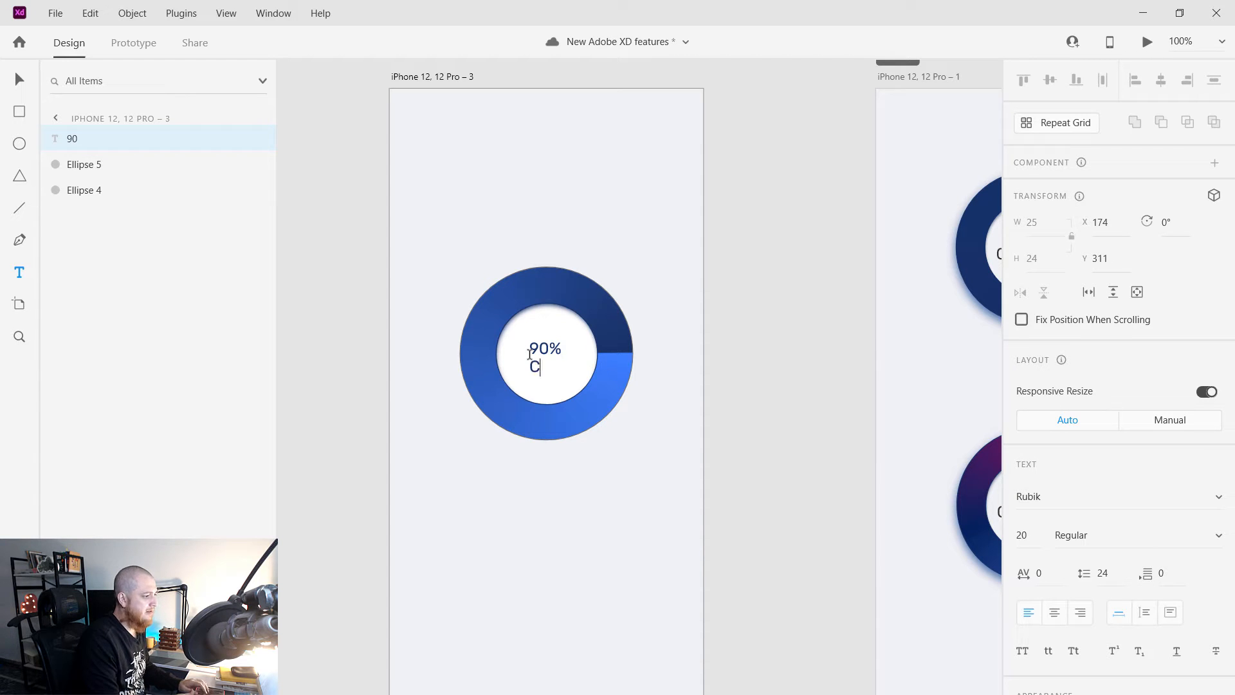
pyautogui.write('omplete')
pyautogui.press('Escape')
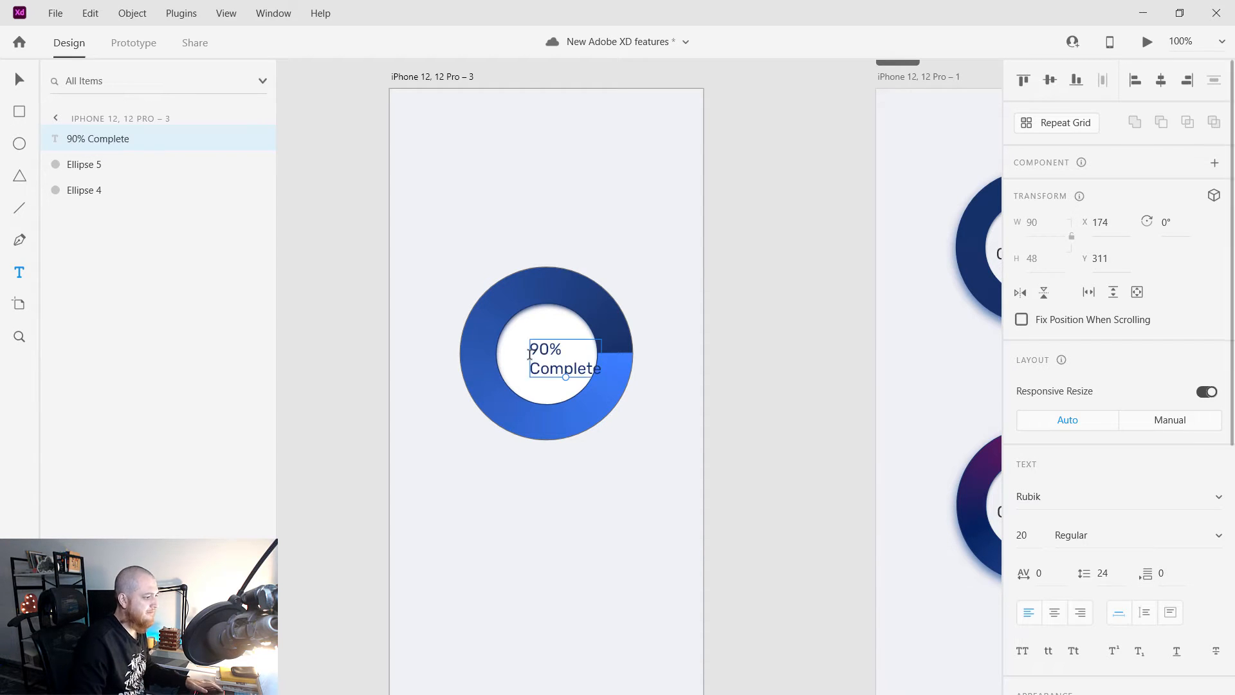
# Center-align the "90% Complete" text and move it to the middle of the white circle.
pyautogui.click(1055, 612)
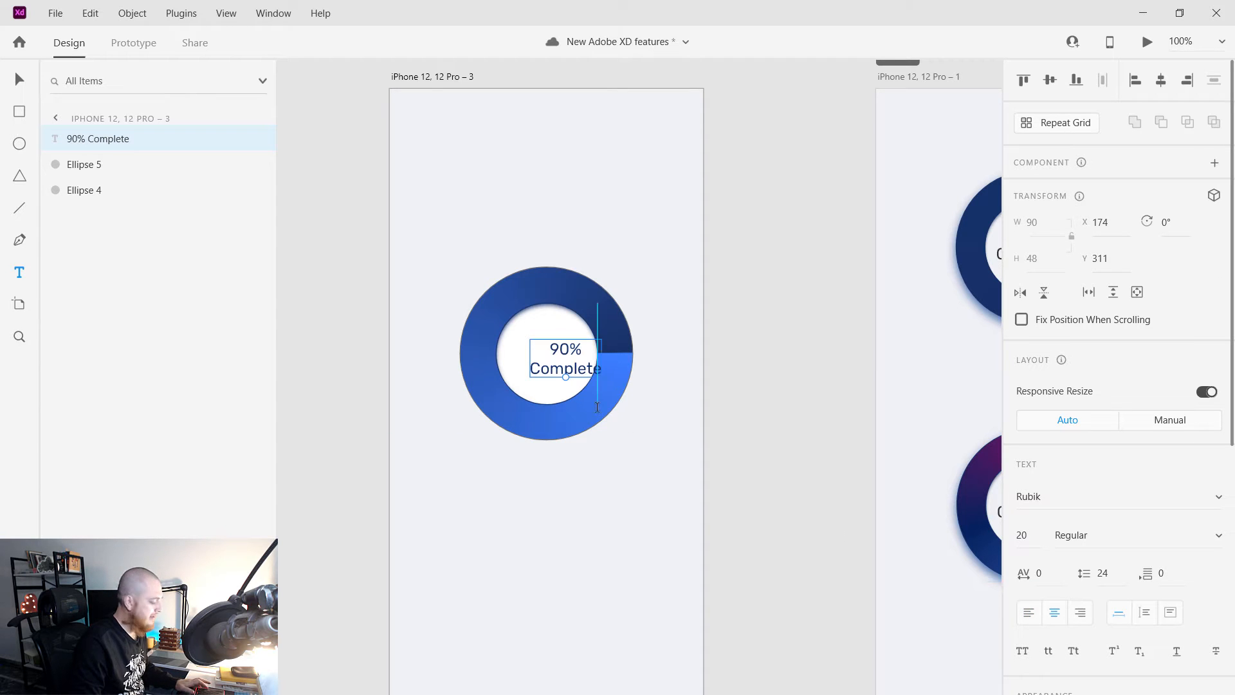
pyautogui.moveTo(566, 351); pyautogui.dragTo(547, 345)
pyautogui.click(424, 340)
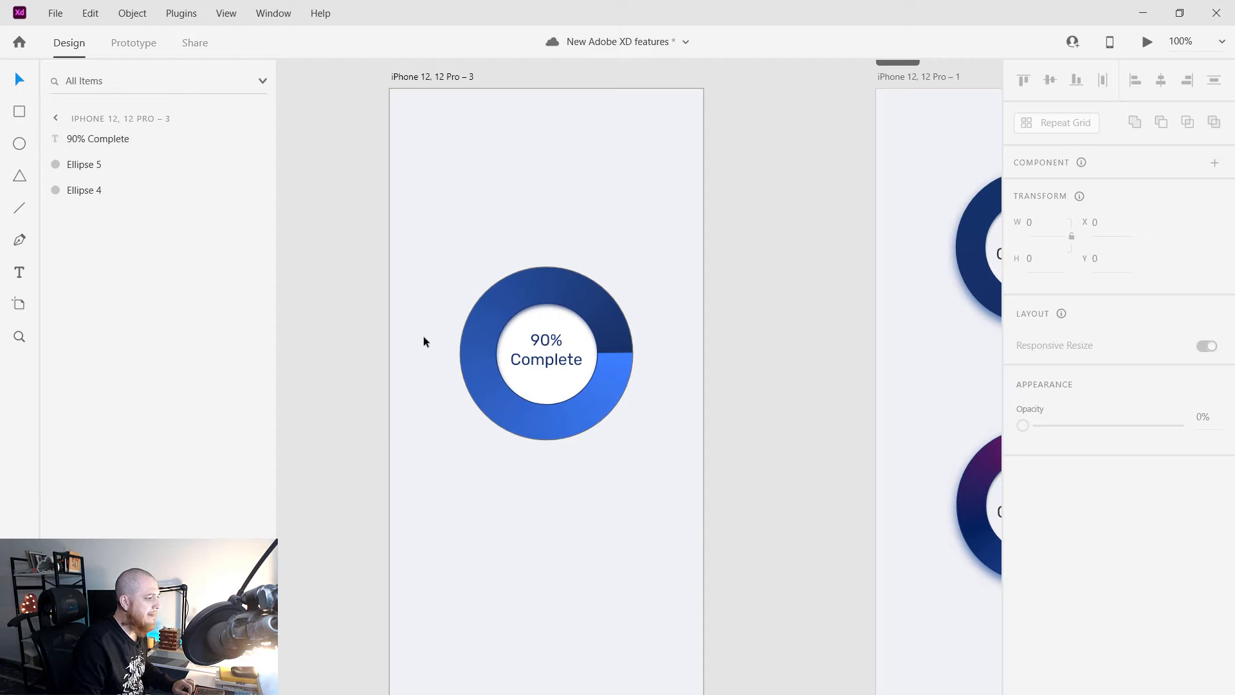
# Set the outer gradient circle's border to the dark navy sampled from its own fill.
pyautogui.click(511, 297)
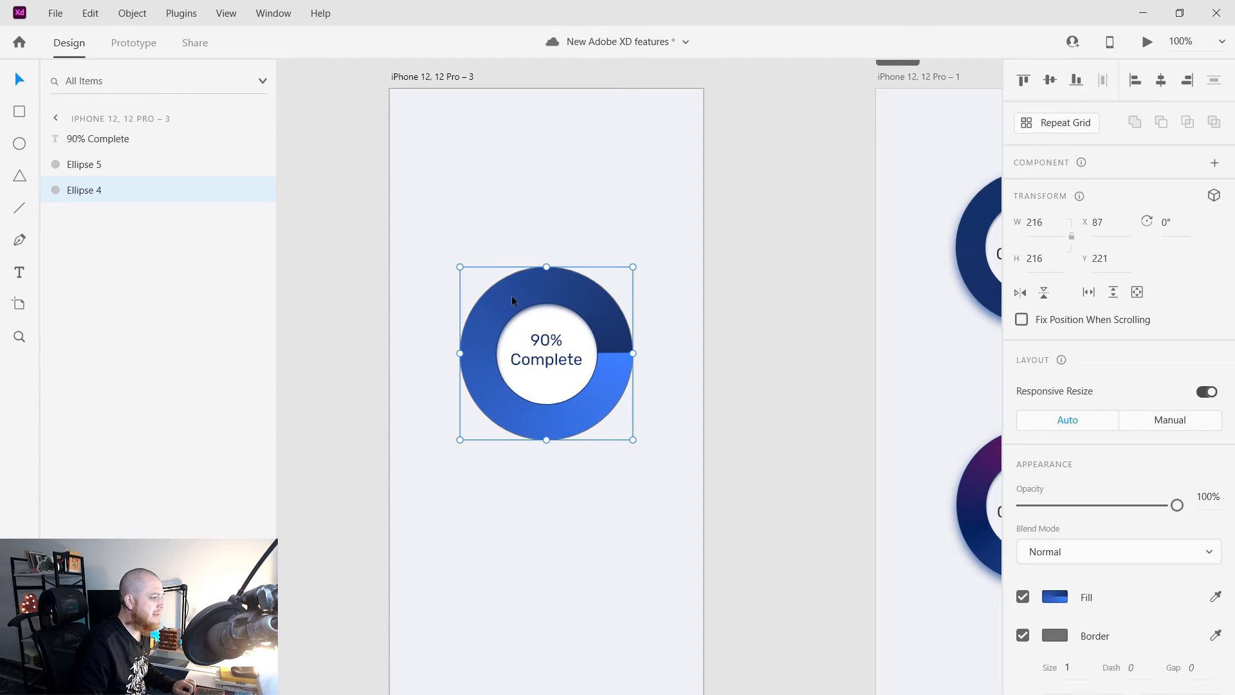
pyautogui.click(487, 518)
pyautogui.click(554, 427)
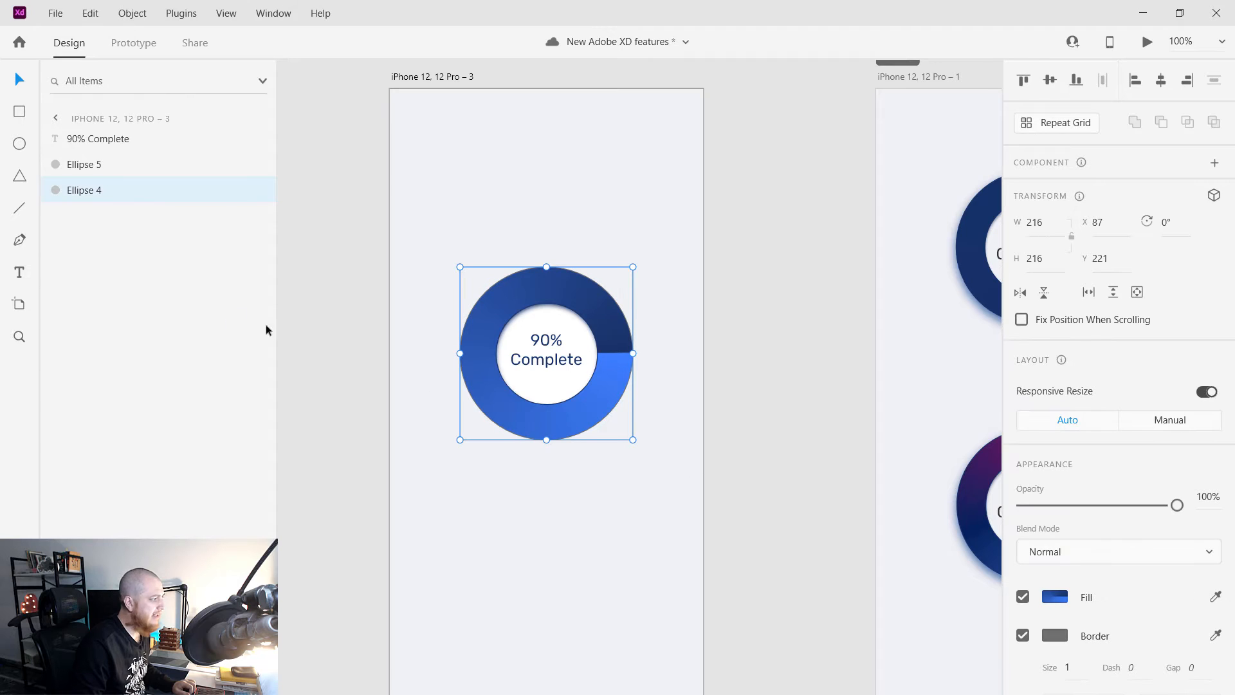
pyautogui.click(103, 169)
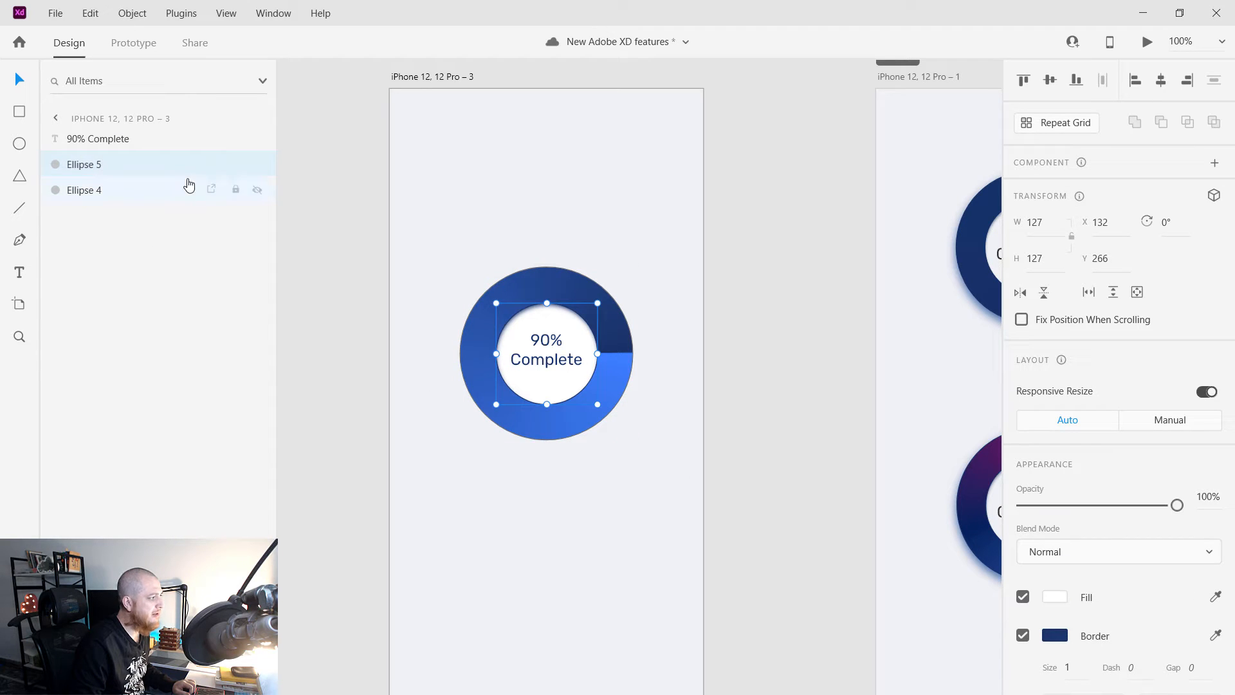
pyautogui.click(562, 437)
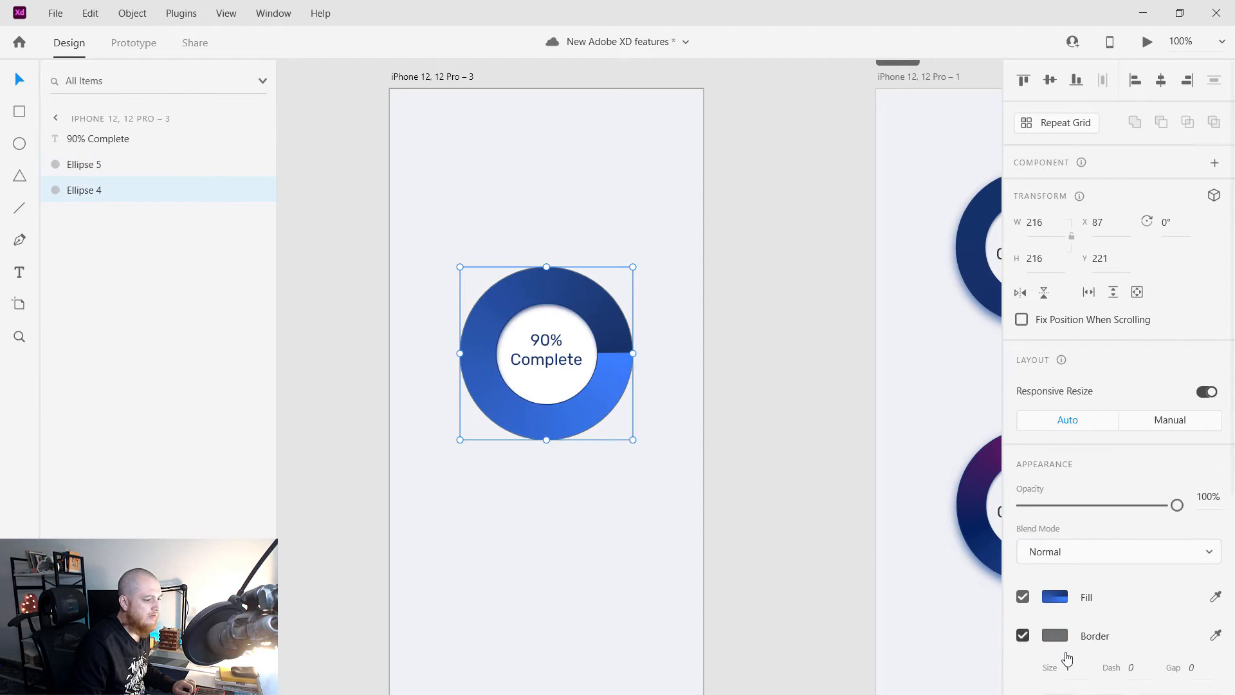
pyautogui.scroll(-4, 1067, 653)
pyautogui.click(1056, 382)
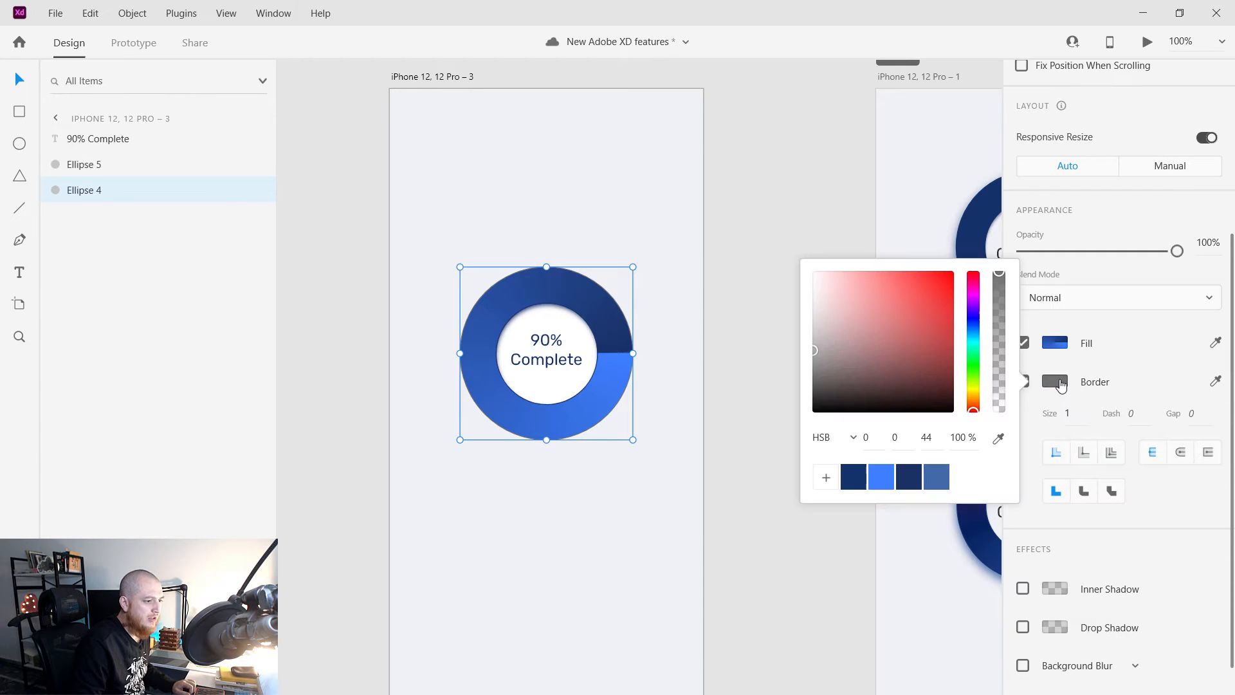
pyautogui.click(999, 438)
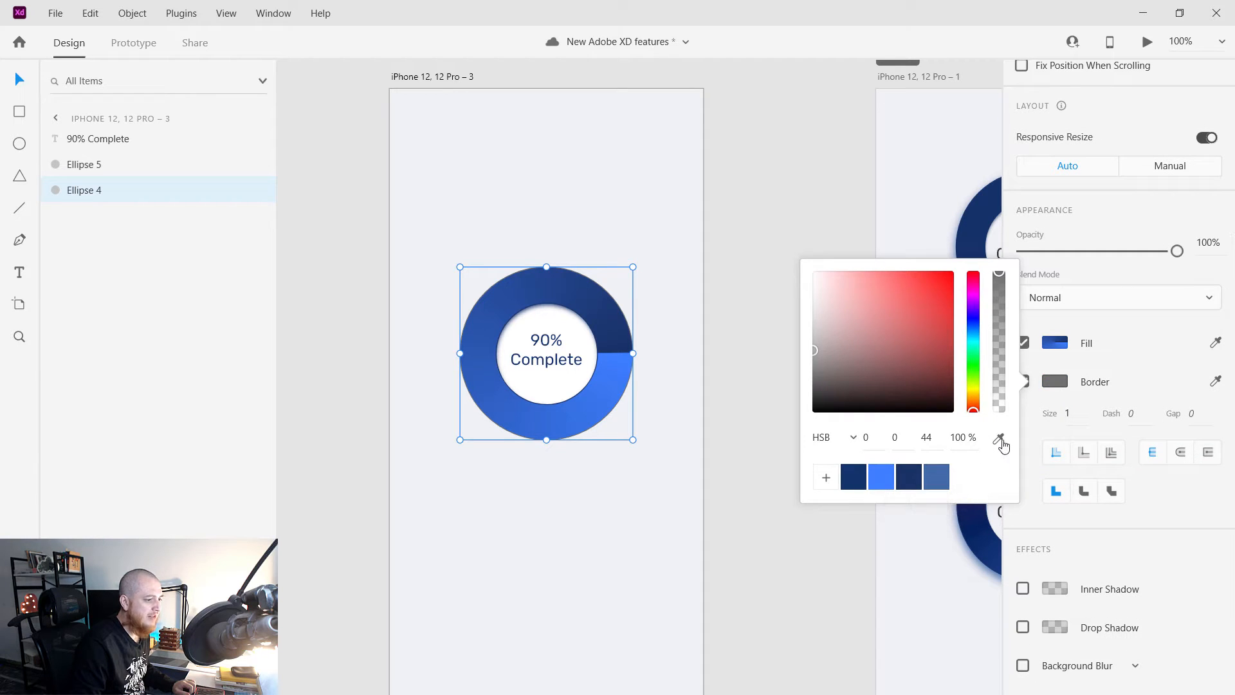
pyautogui.click(612, 330)
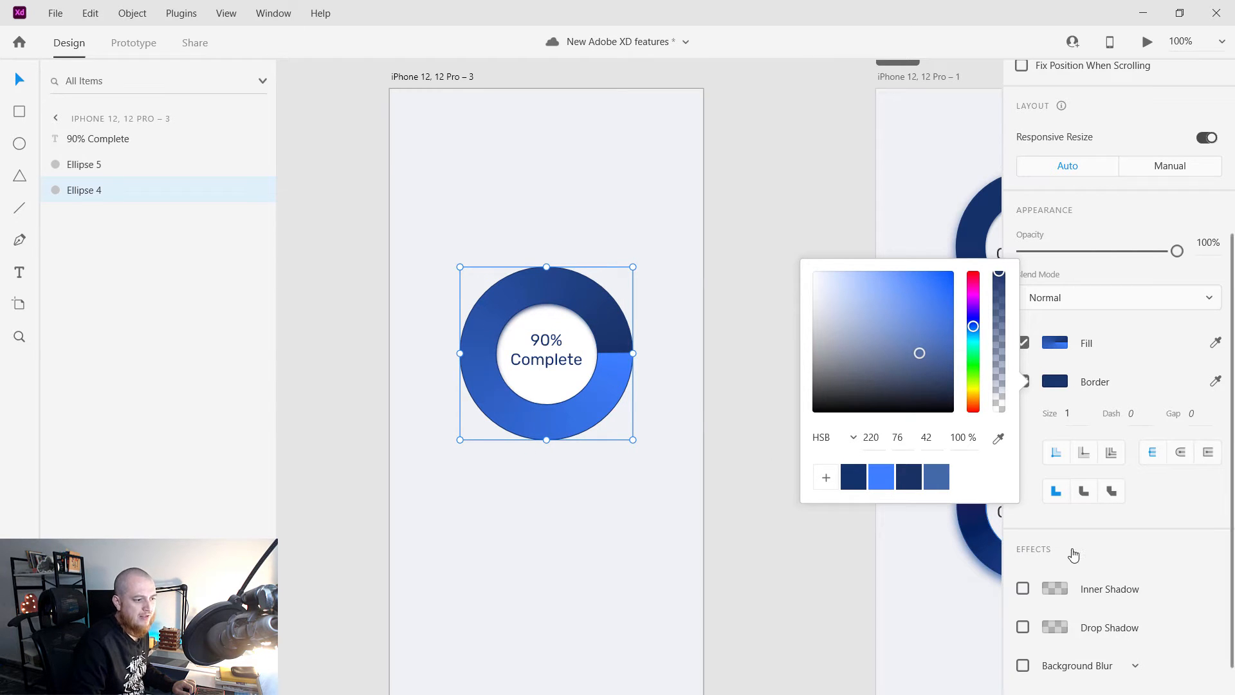
pyautogui.click(1197, 515)
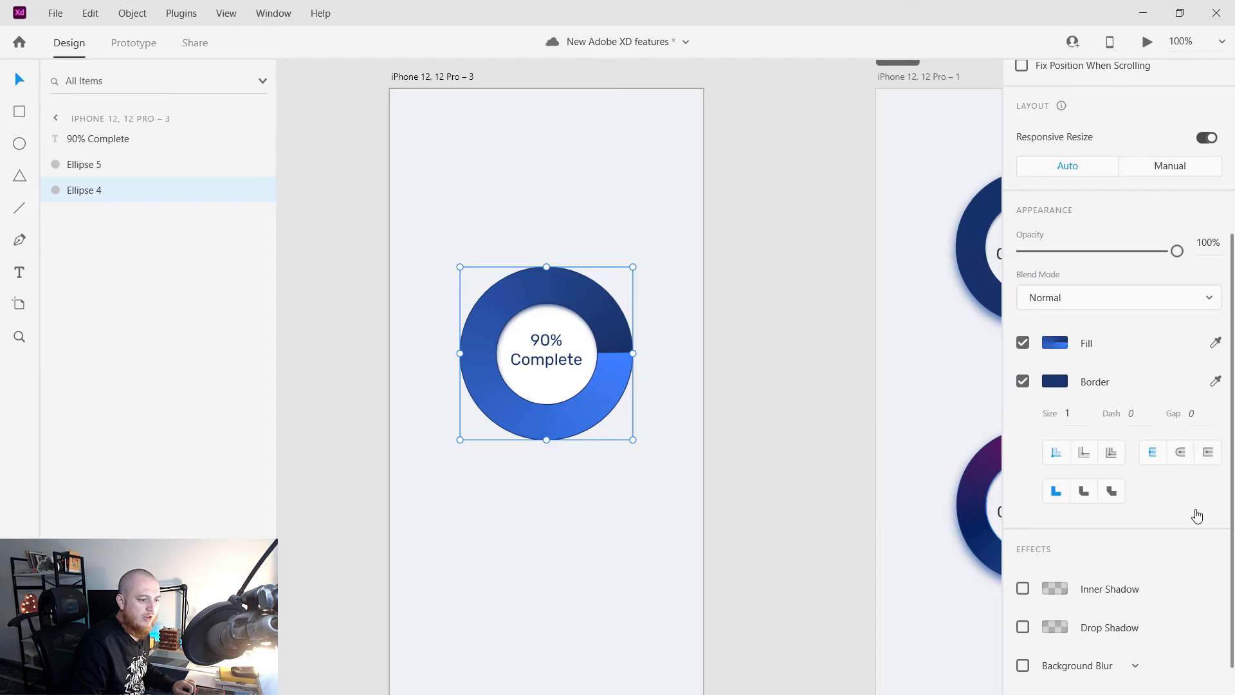
# Add a drop shadow to the outer gradient circle, colored with the blue sampled from its fill at 56% opacity.
pyautogui.click(1022, 628)
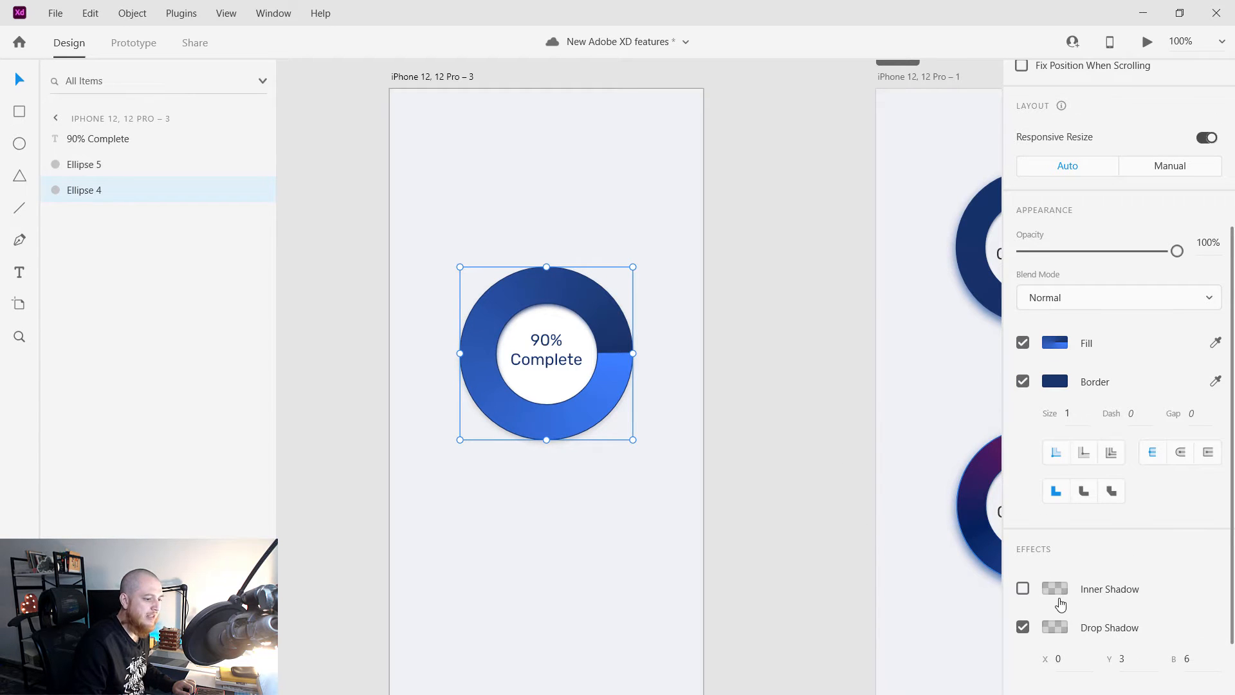
pyautogui.scroll(-2, 1055, 605)
pyautogui.click(1056, 548)
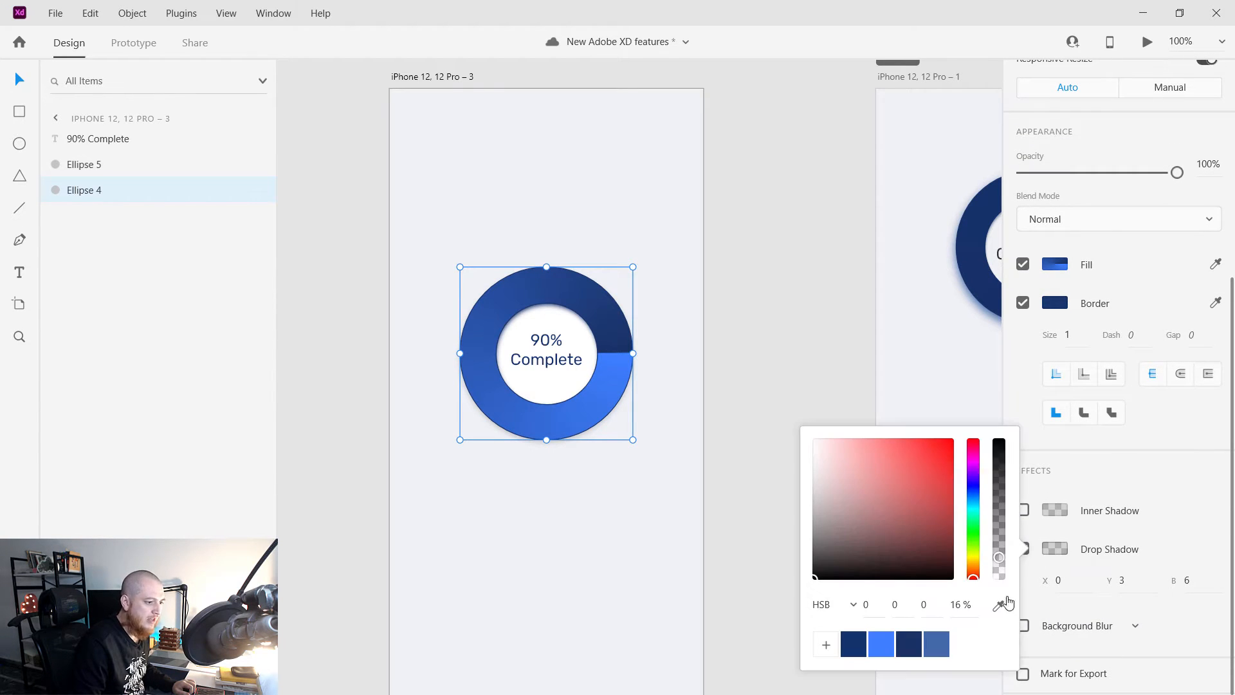
pyautogui.click(881, 644)
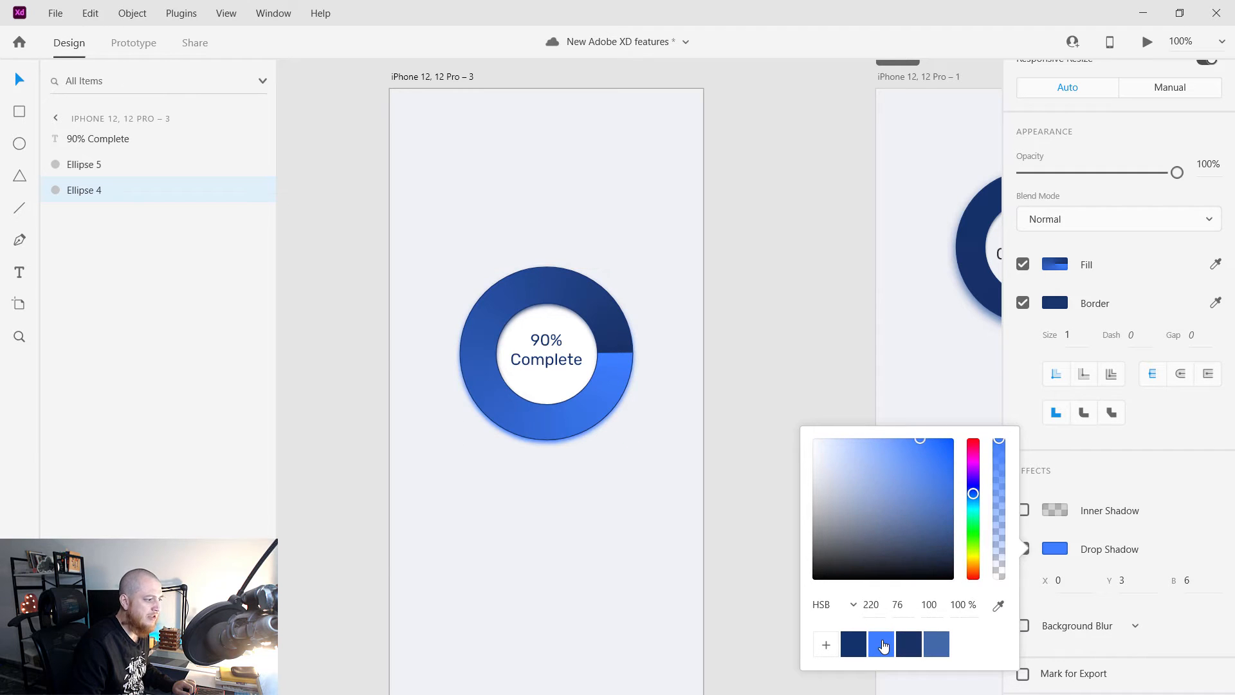
pyautogui.click(1001, 607)
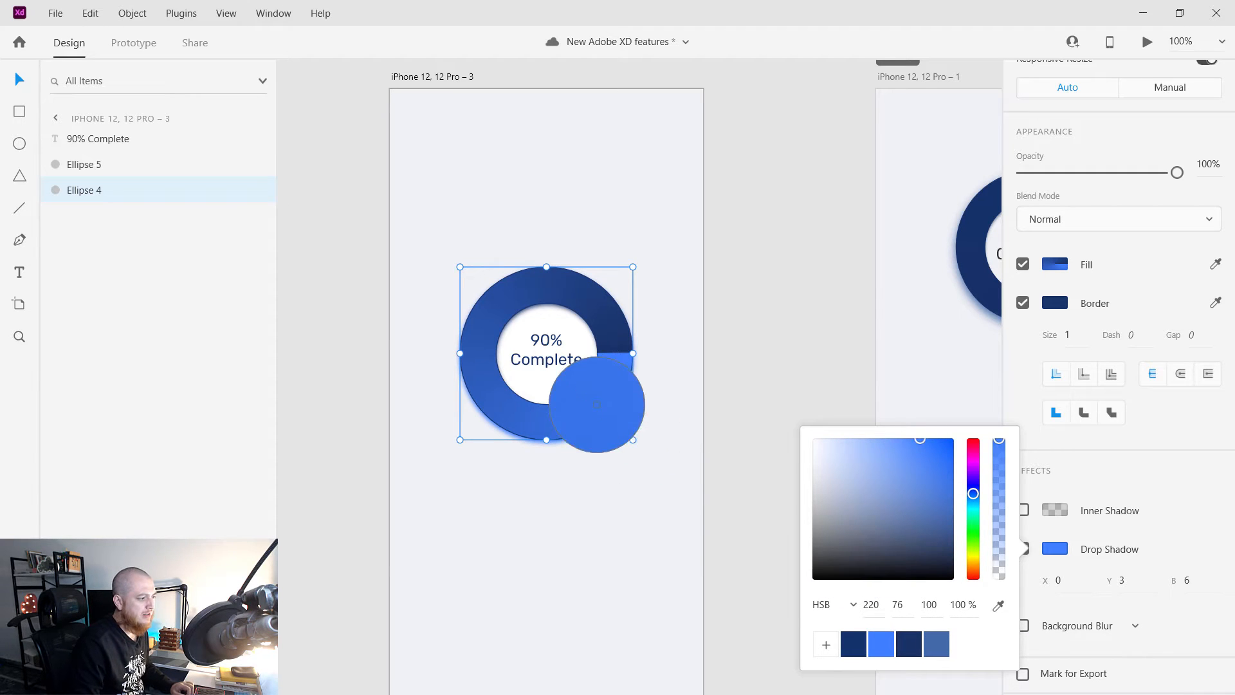
pyautogui.click(558, 408)
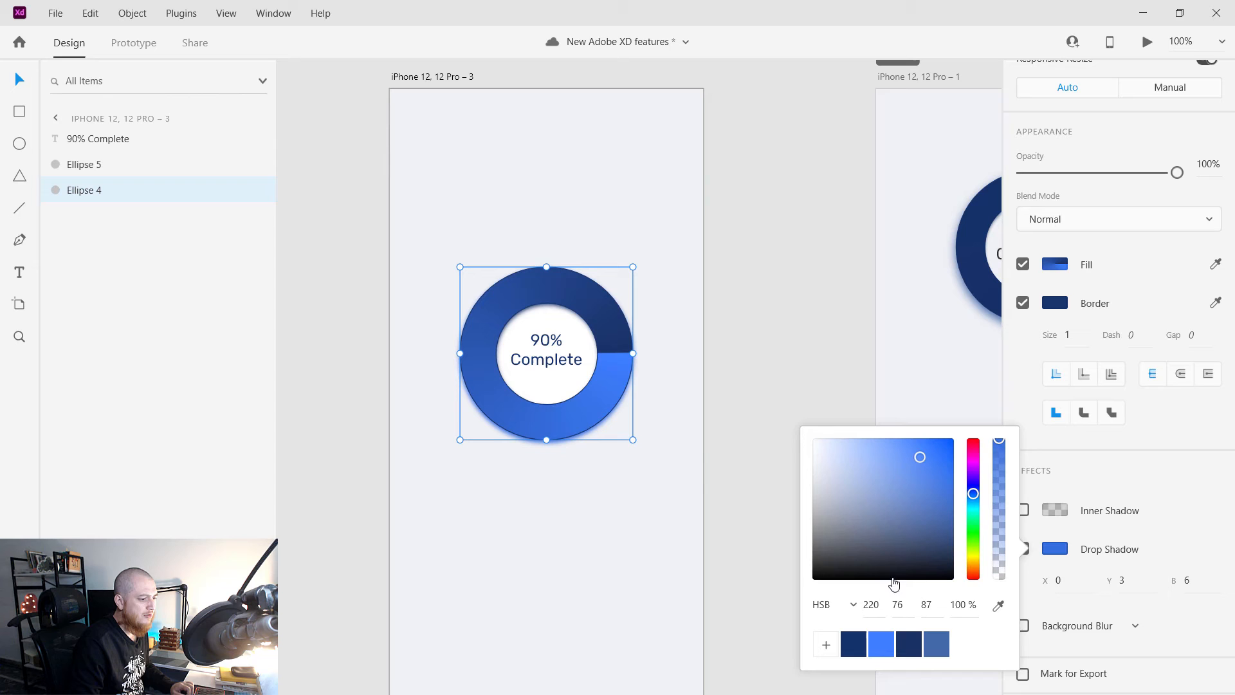
pyautogui.click(998, 605)
pyautogui.click(586, 417)
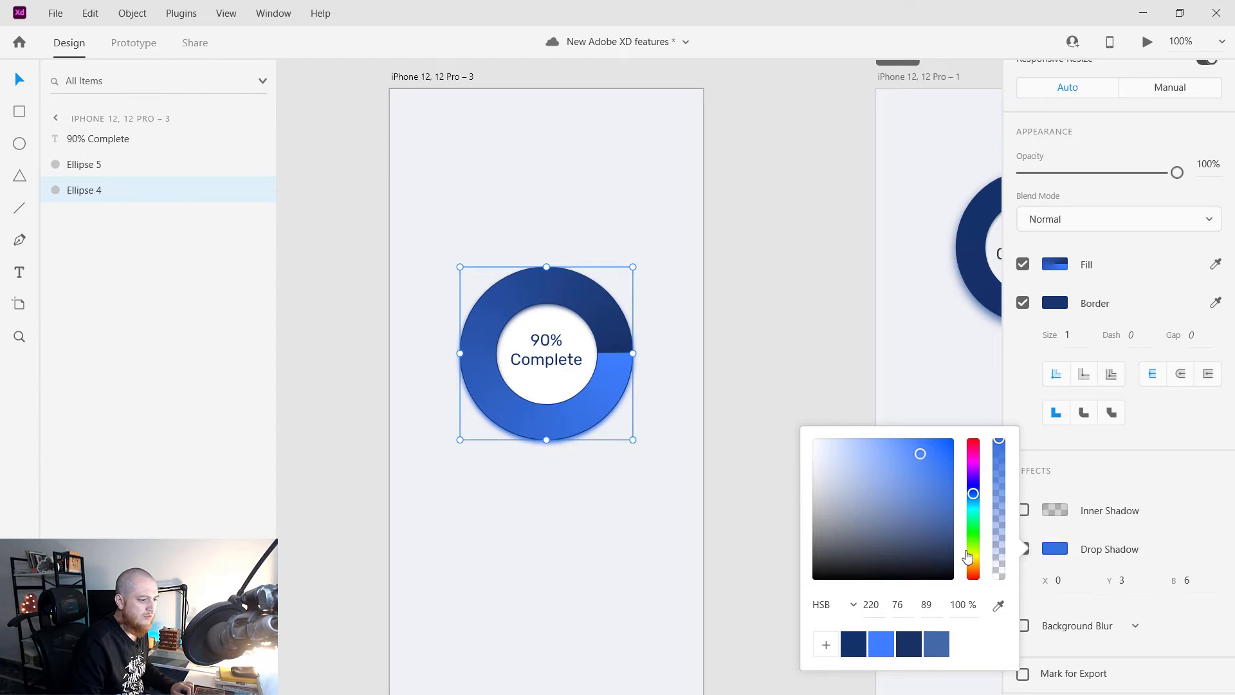
pyautogui.moveTo(1000, 459); pyautogui.dragTo(1001, 506)
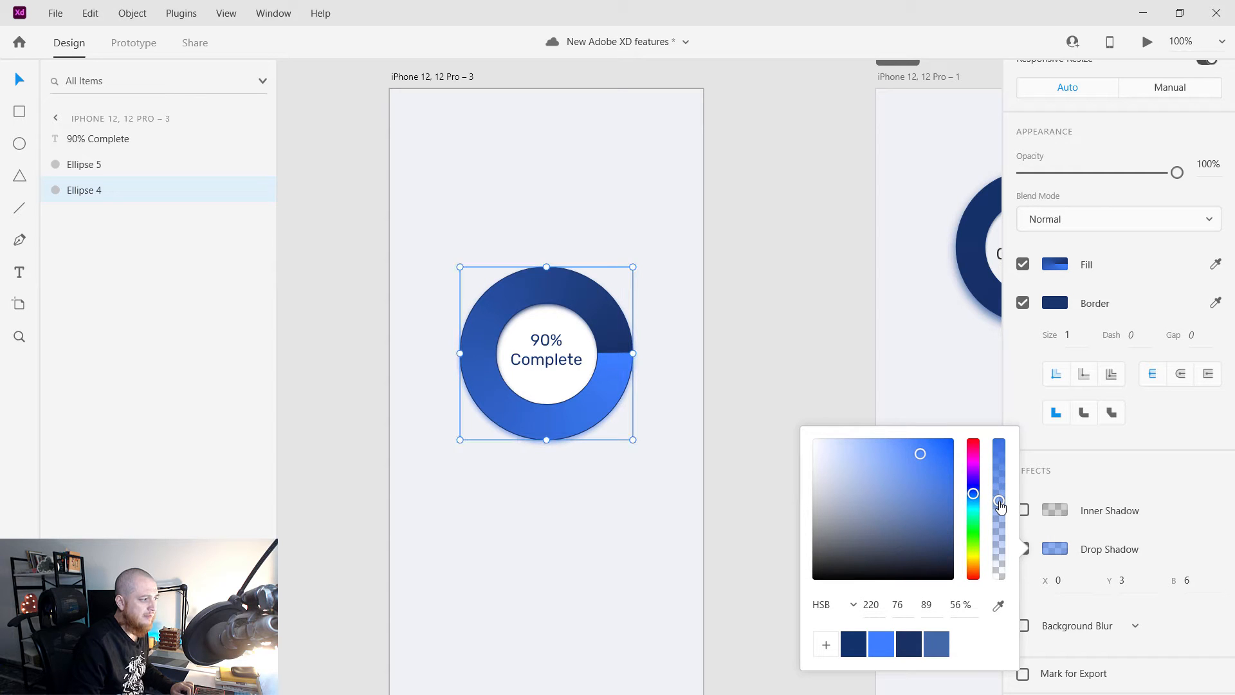
# Set the outer circle's drop shadow to a blur of 12 and a Y offset of 6.
pyautogui.click(1192, 580)
pyautogui.press('Up')
pyautogui.press('Up')
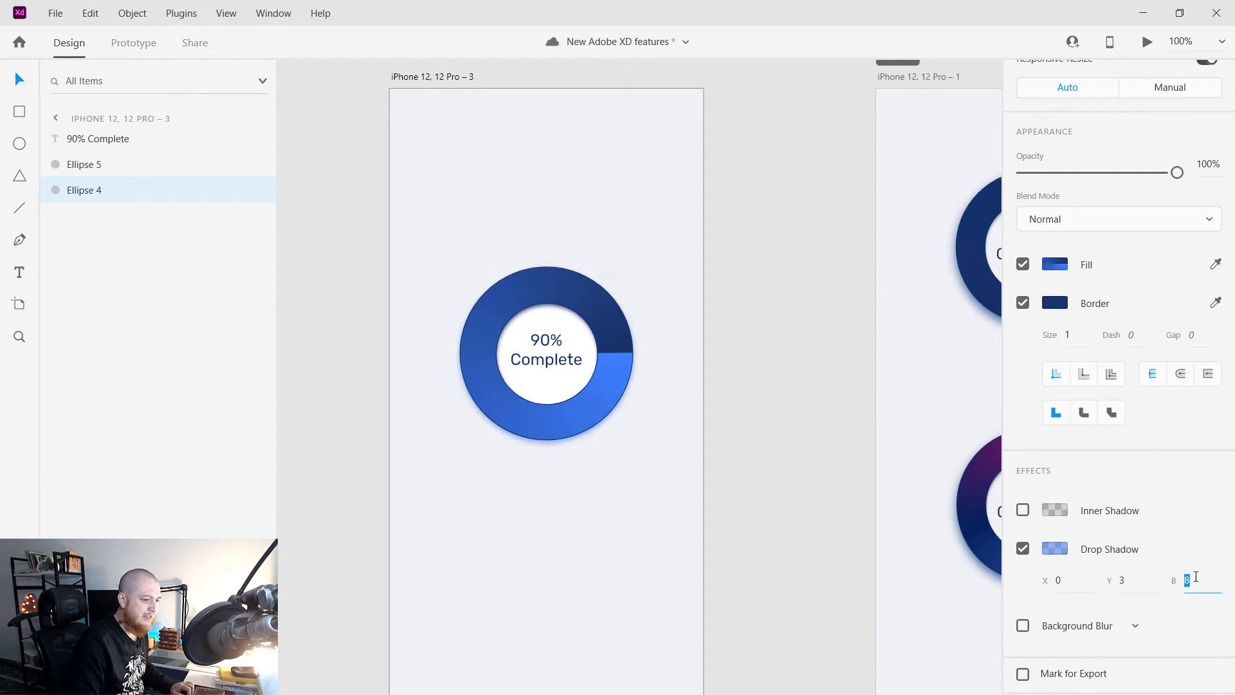
pyautogui.press('Up')
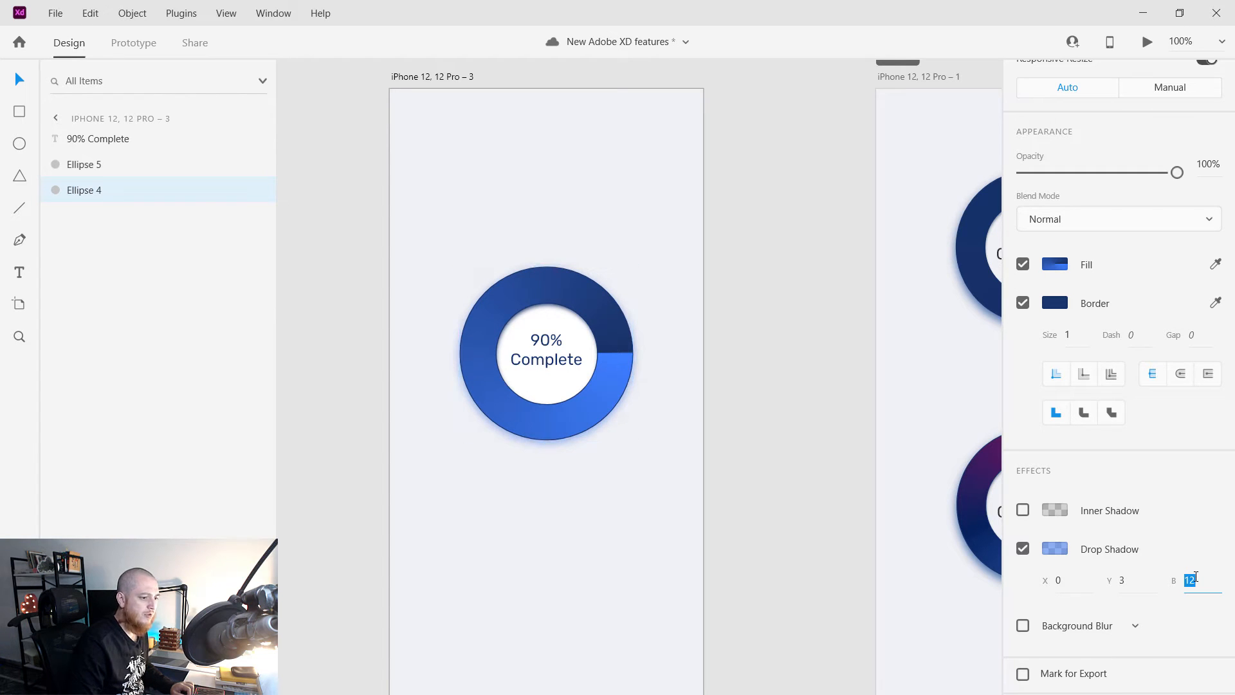
pyautogui.click(1149, 582)
pyautogui.press('Up')
pyautogui.press('Up')
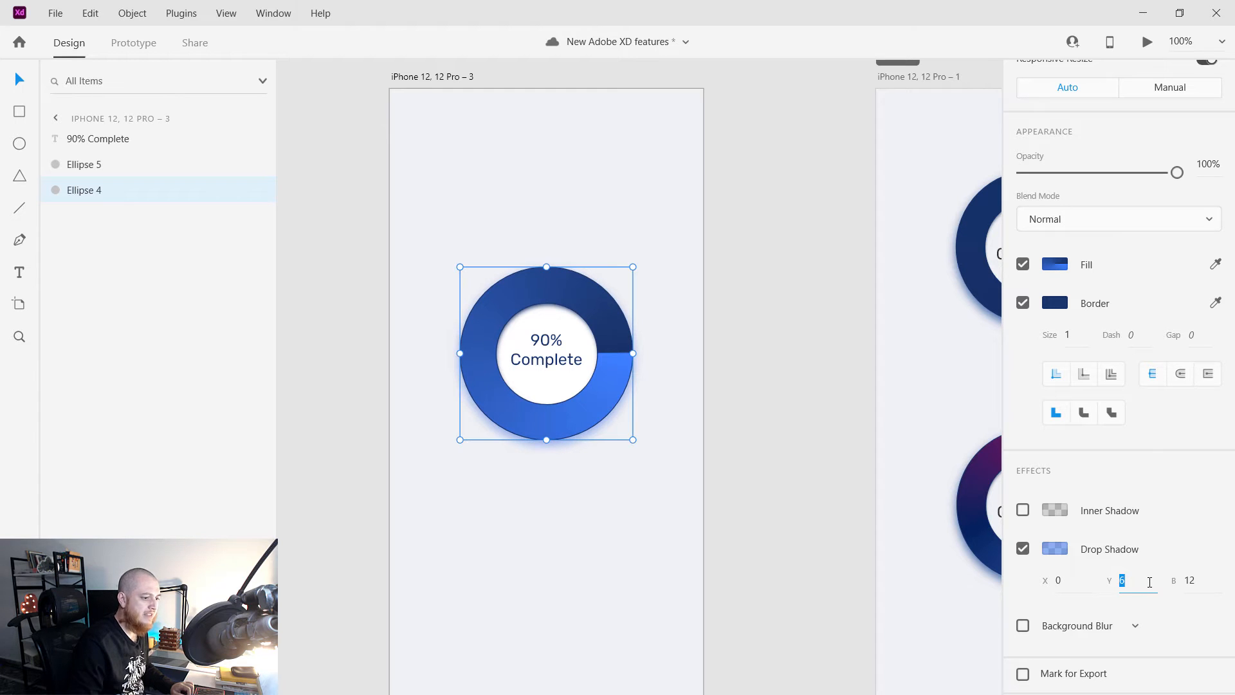
pyautogui.click(1059, 581)
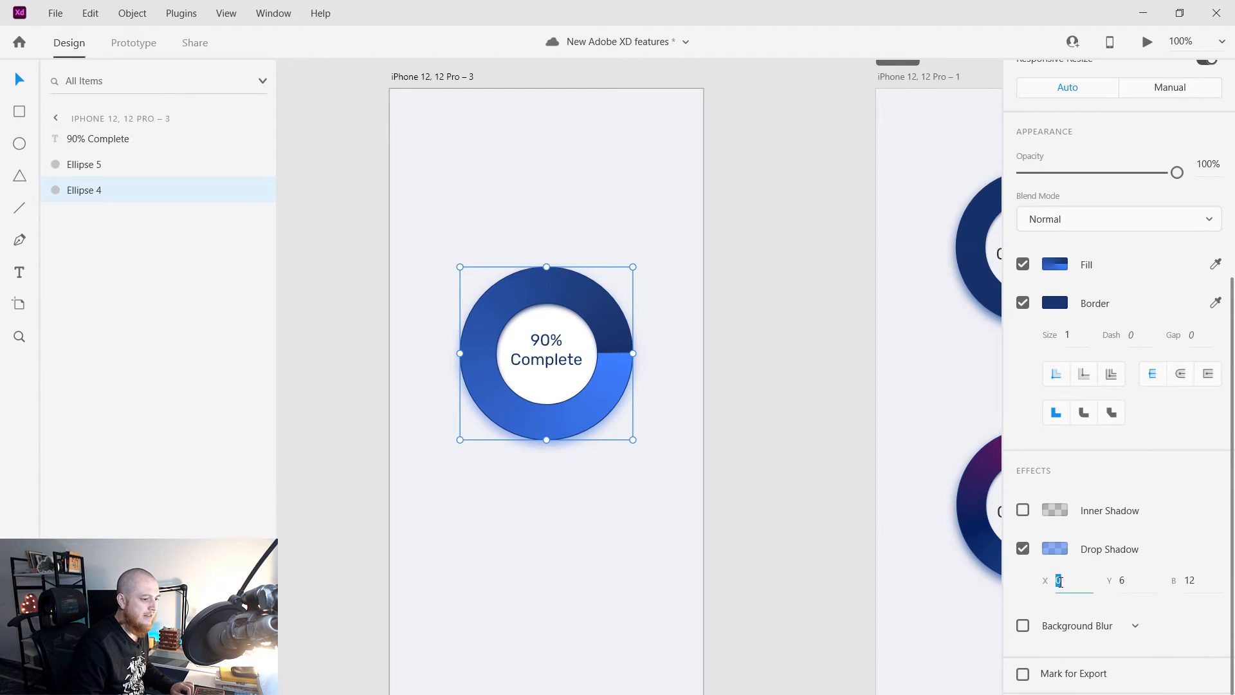
pyautogui.click(532, 513)
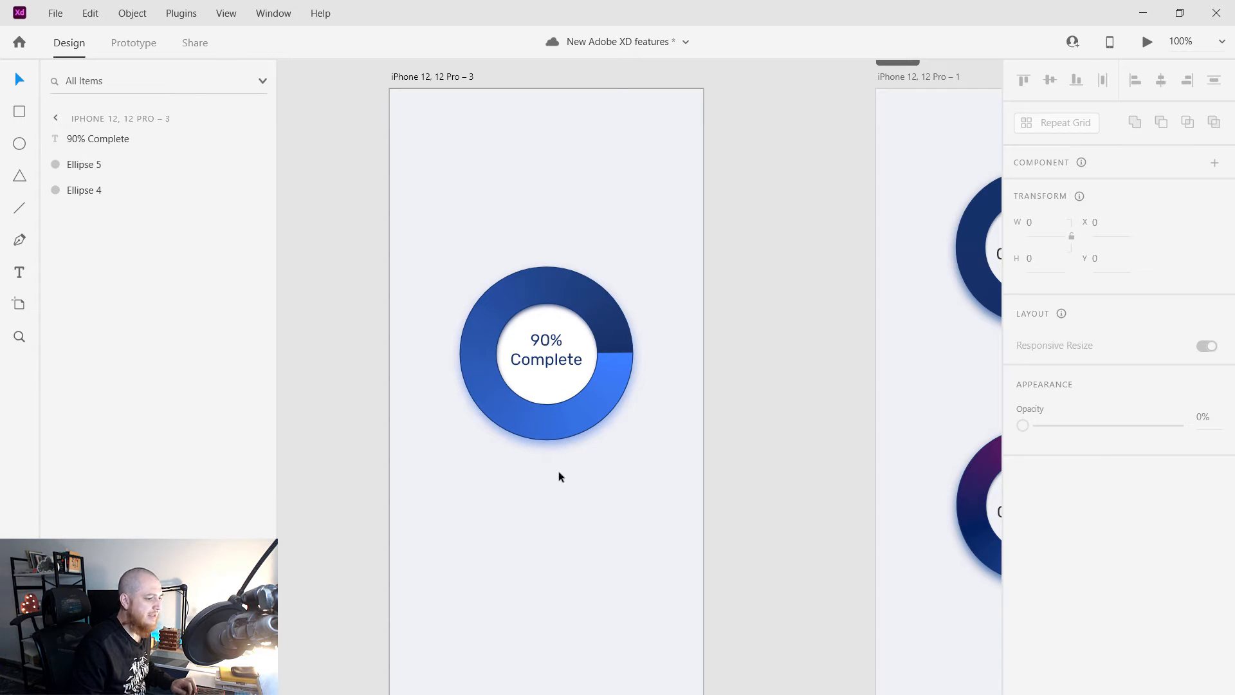
# Add a middle stop to the ring's angular gradient, darken it to HSB 220, 74, 28 and shift it toward the bright blue end.
pyautogui.click(597, 327)
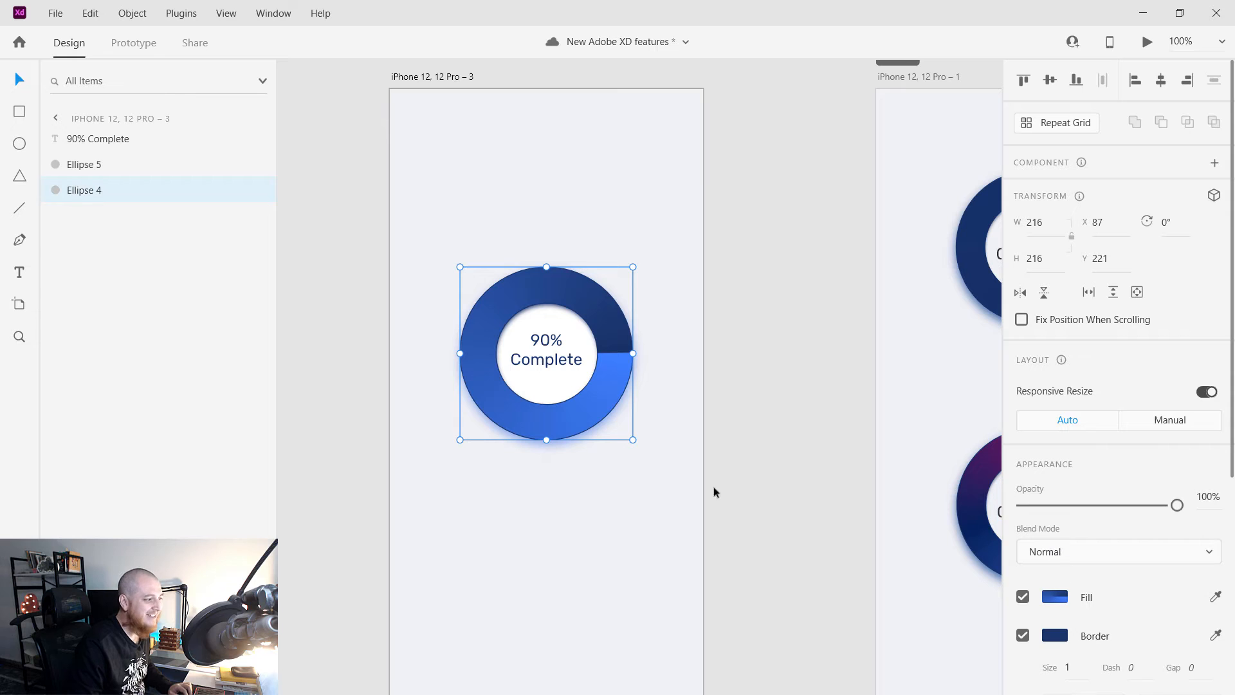
pyautogui.click(1055, 597)
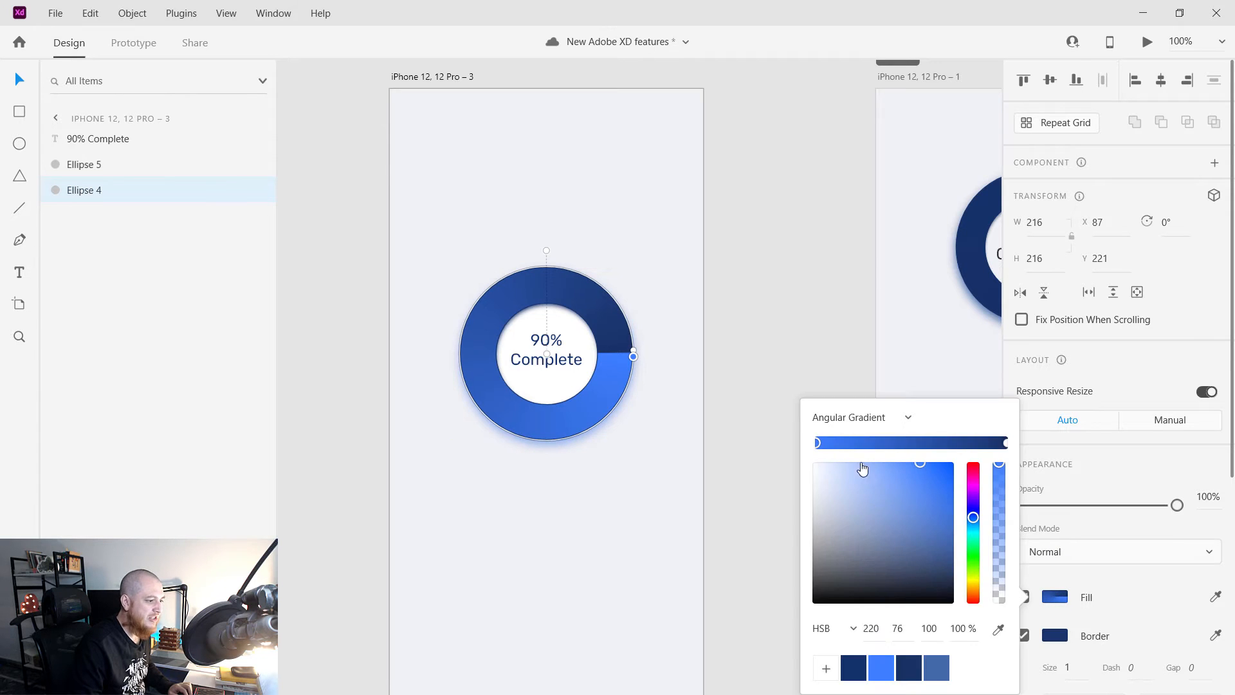
pyautogui.click(913, 443)
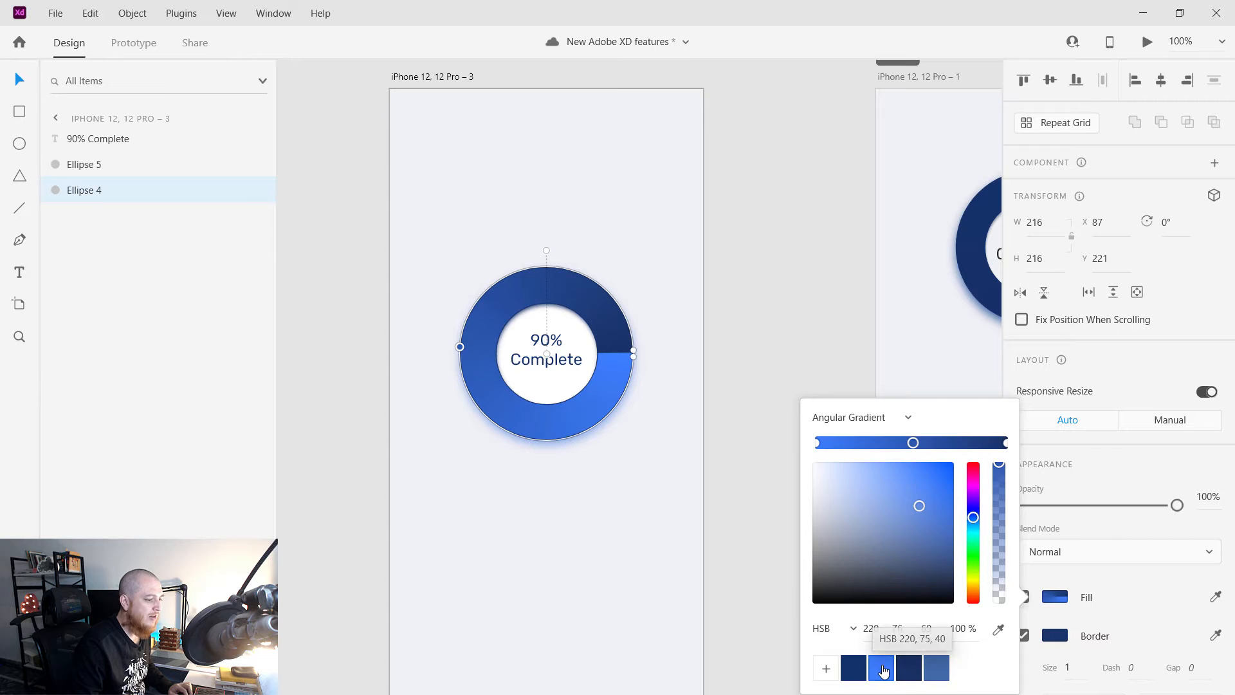
pyautogui.moveTo(922, 532); pyautogui.dragTo(918, 570)
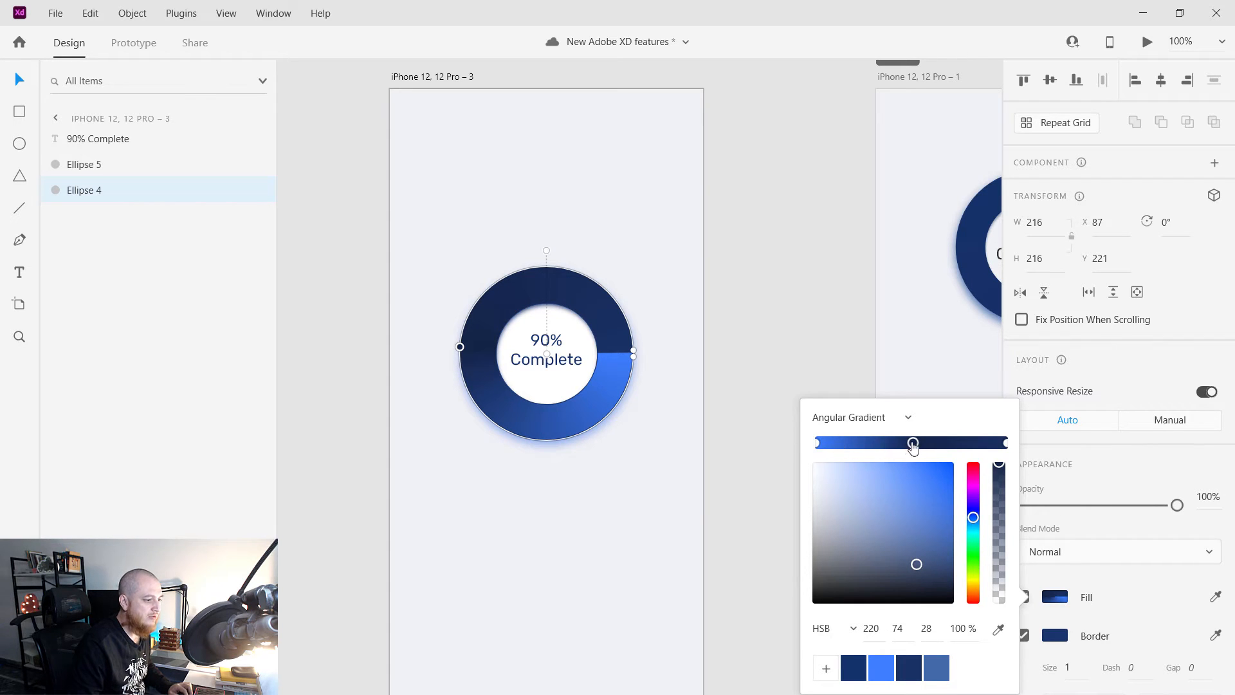
pyautogui.moveTo(914, 444); pyautogui.dragTo(879, 445)
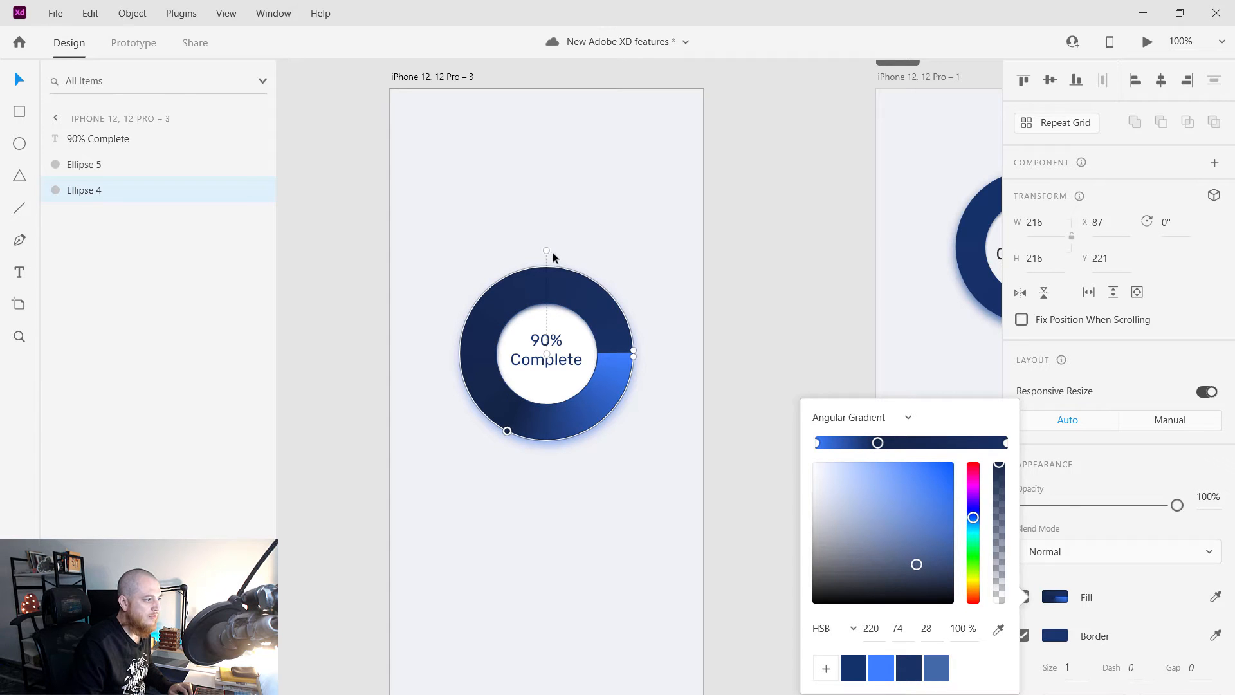
# Rotate the angular gradient so its seam sits at the ring's top, and move the dark stop closer to the bright blue end.
pyautogui.moveTo(546, 250); pyautogui.dragTo(402, 355)
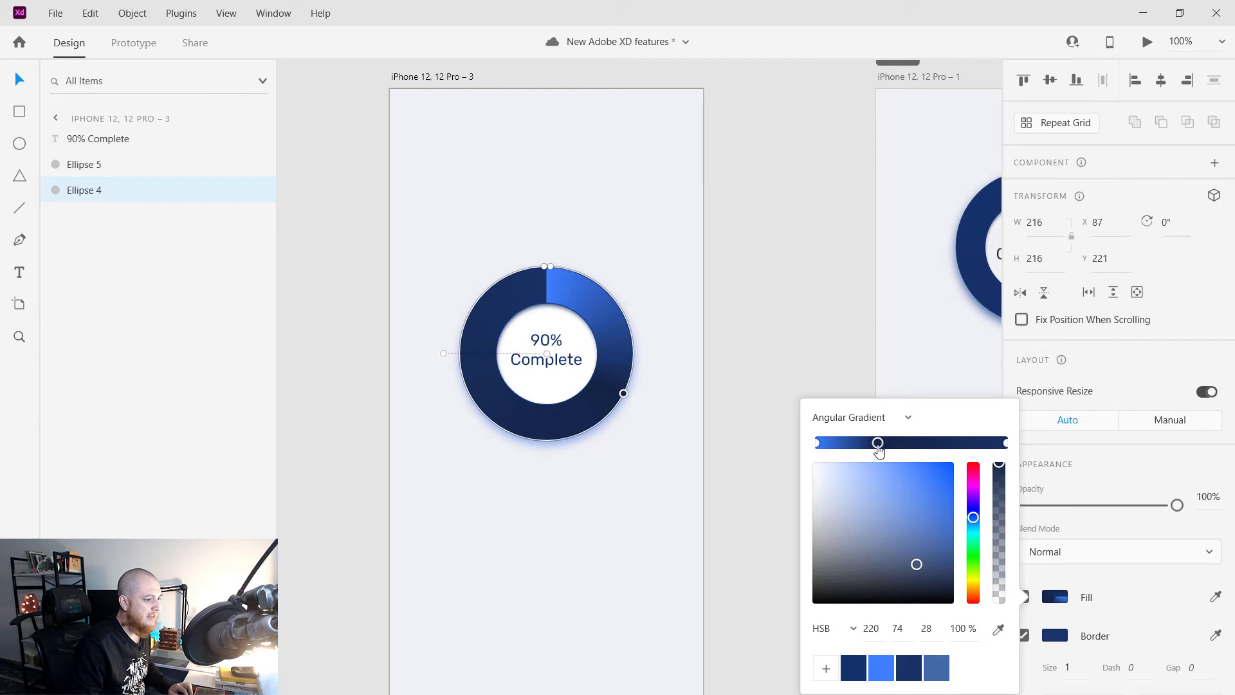
pyautogui.moveTo(878, 443); pyautogui.dragTo(858, 449)
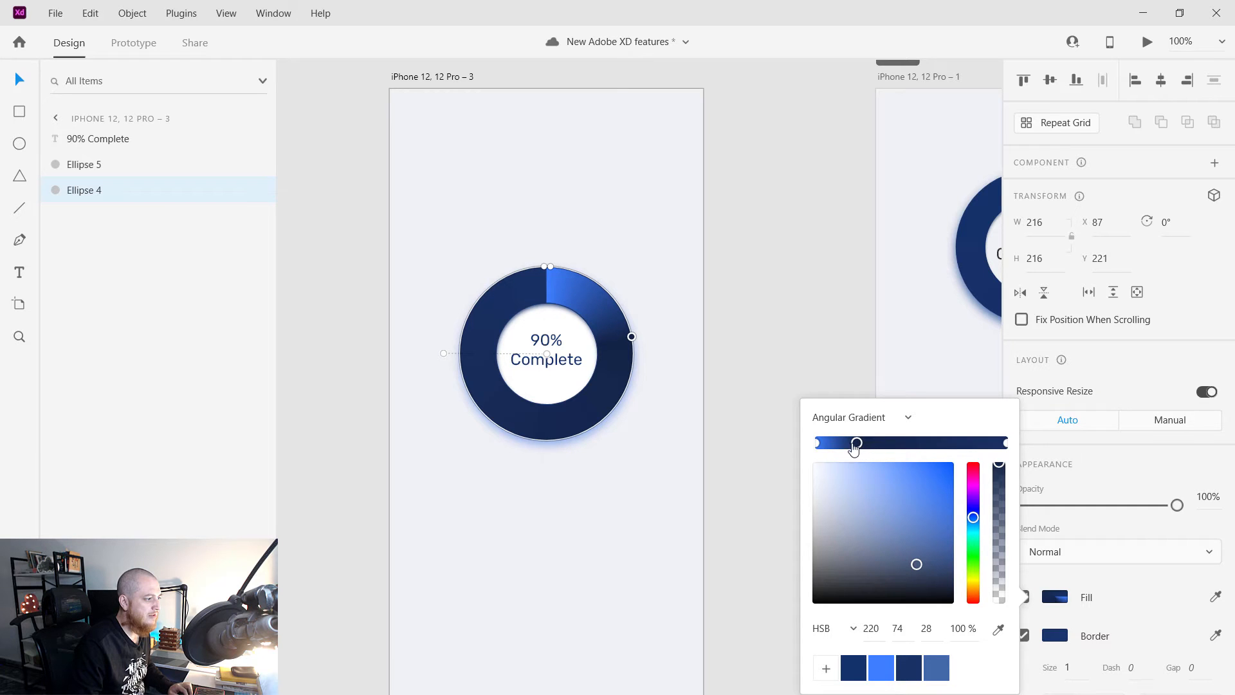
pyautogui.click(618, 476)
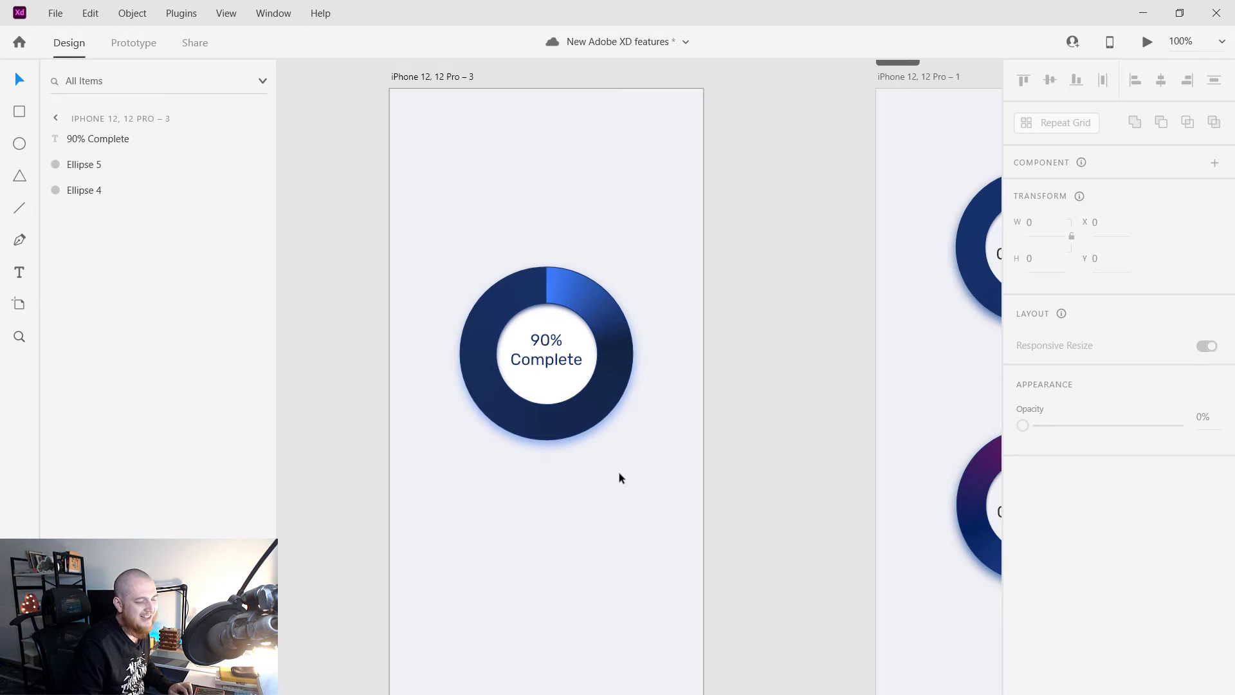
# Rotate the ring's angular gradient so the bright blue segment starts at the ring's lower right.
pyautogui.click(597, 322)
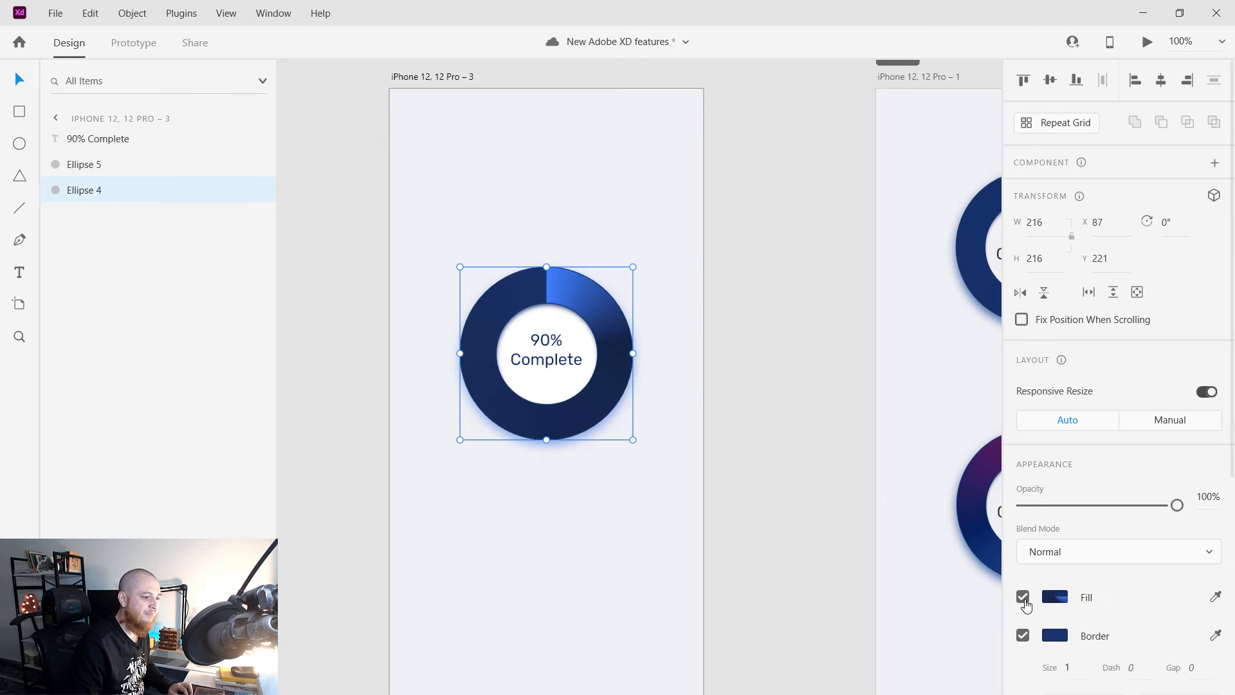
pyautogui.click(1053, 597)
pyautogui.moveTo(547, 250); pyautogui.dragTo(648, 386)
pyautogui.click(604, 507)
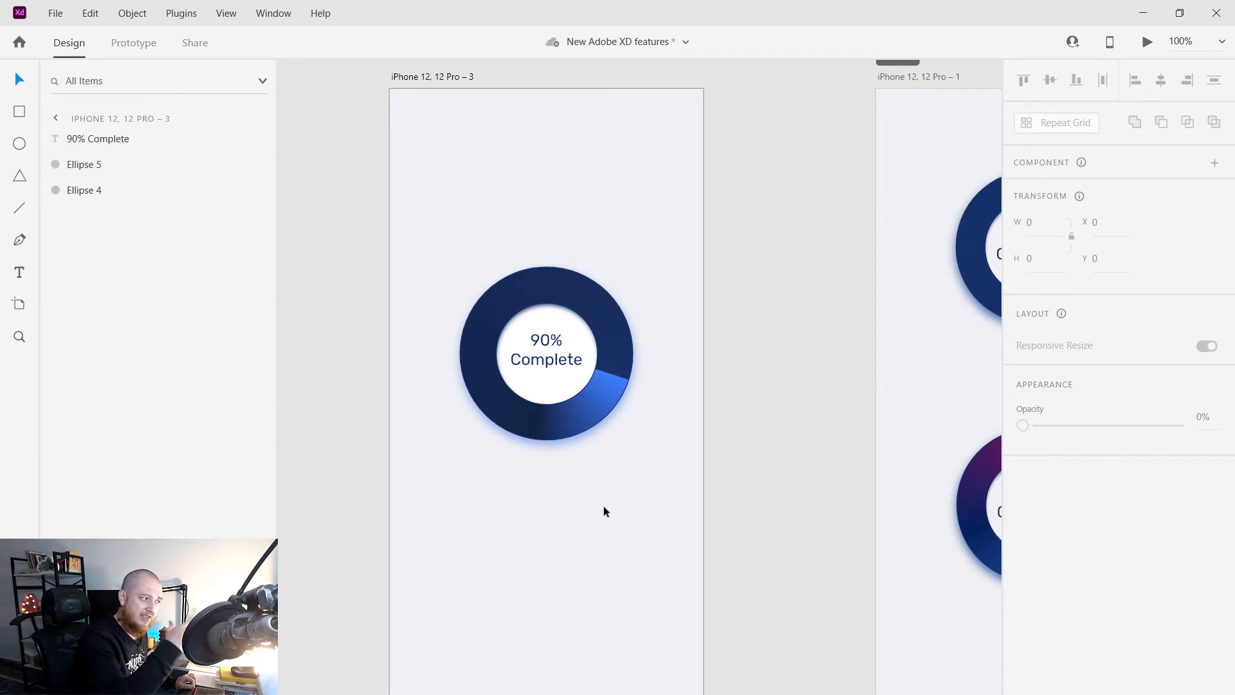
# Move the whole progress ring with its text up toward the top of the artboard.
pyautogui.moveTo(423, 216); pyautogui.dragTo(677, 506)
pyautogui.moveTo(602, 416); pyautogui.dragTo(601, 300)
pyautogui.click(605, 364)
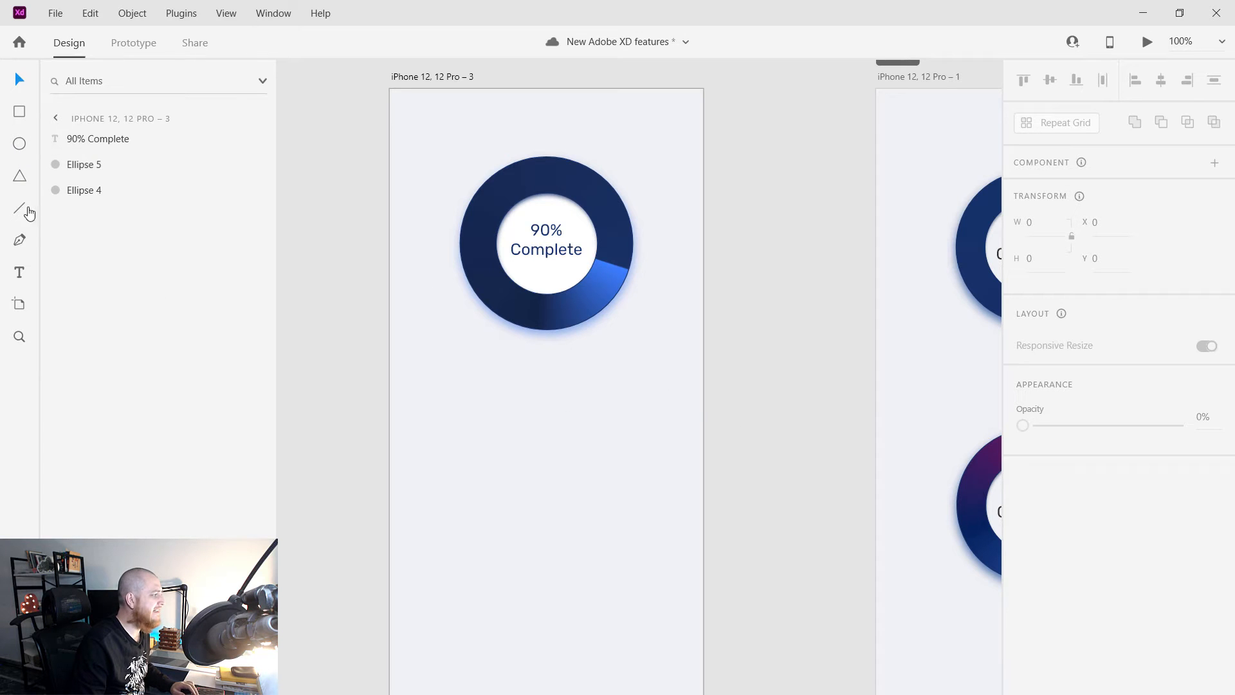
# Draw a circle about 145 by 145 below the progress ring and position it at about X 123, Y 518.
pyautogui.moveTo(608, 335); pyautogui.dragTo(162, 345)
pyautogui.moveTo(815, 392); pyautogui.dragTo(566, 414)
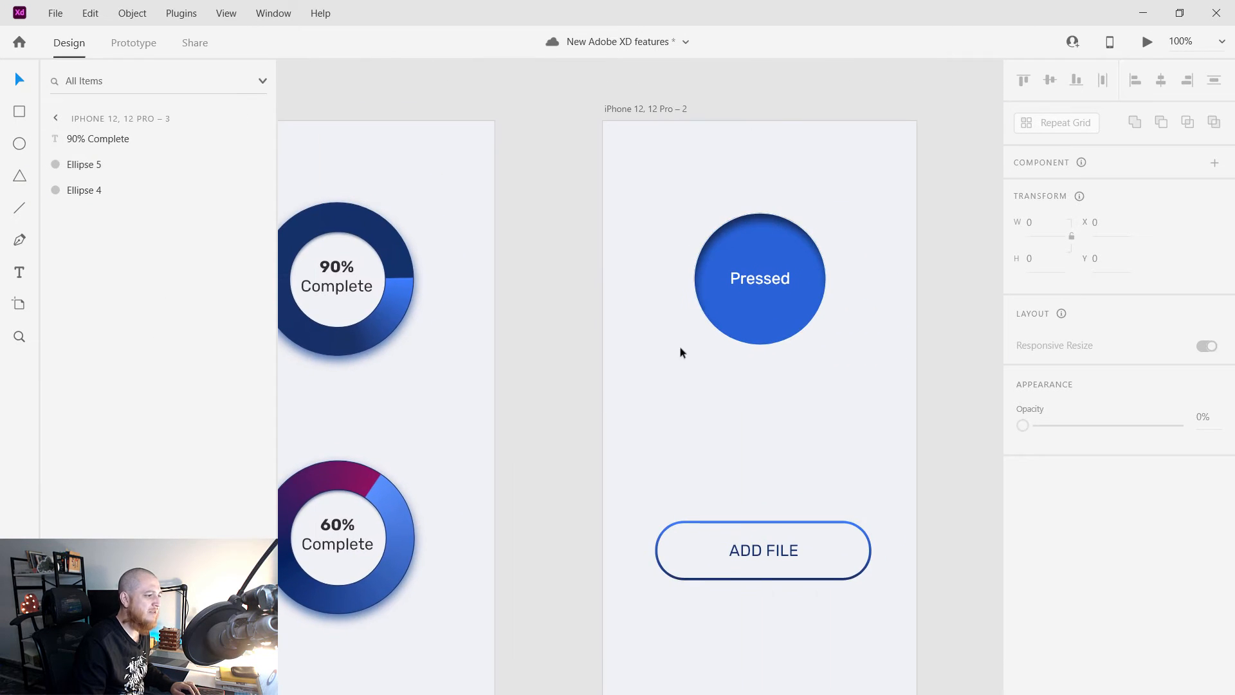
pyautogui.moveTo(489, 396); pyautogui.dragTo(968, 354)
pyautogui.moveTo(515, 398); pyautogui.dragTo(719, 263)
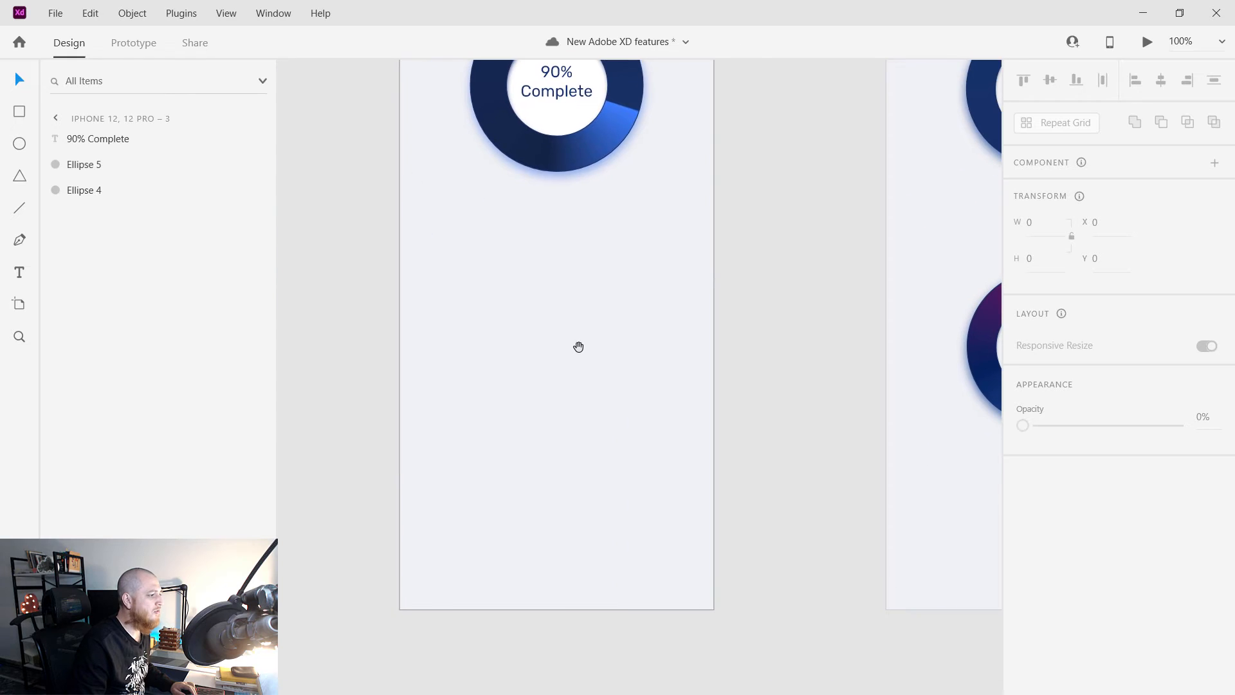
pyautogui.moveTo(578, 347); pyautogui.dragTo(614, 356)
pyautogui.click(20, 143)
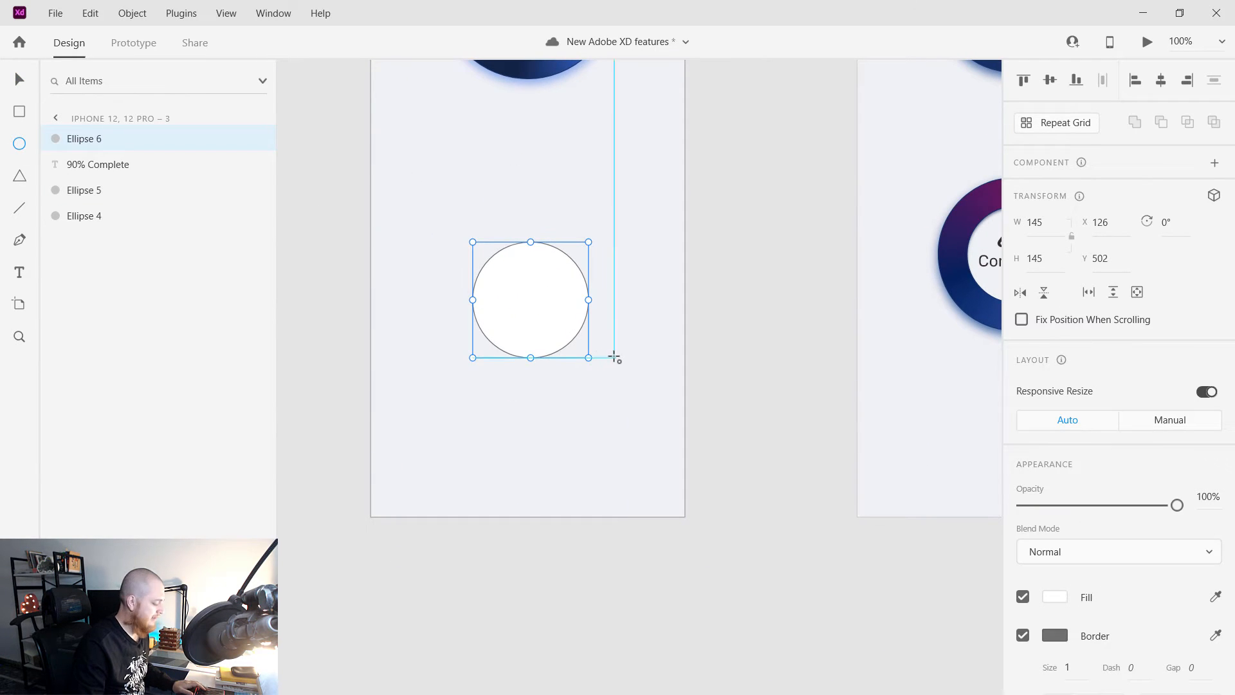
pyautogui.press('v')
pyautogui.moveTo(542, 305); pyautogui.dragTo(550, 307)
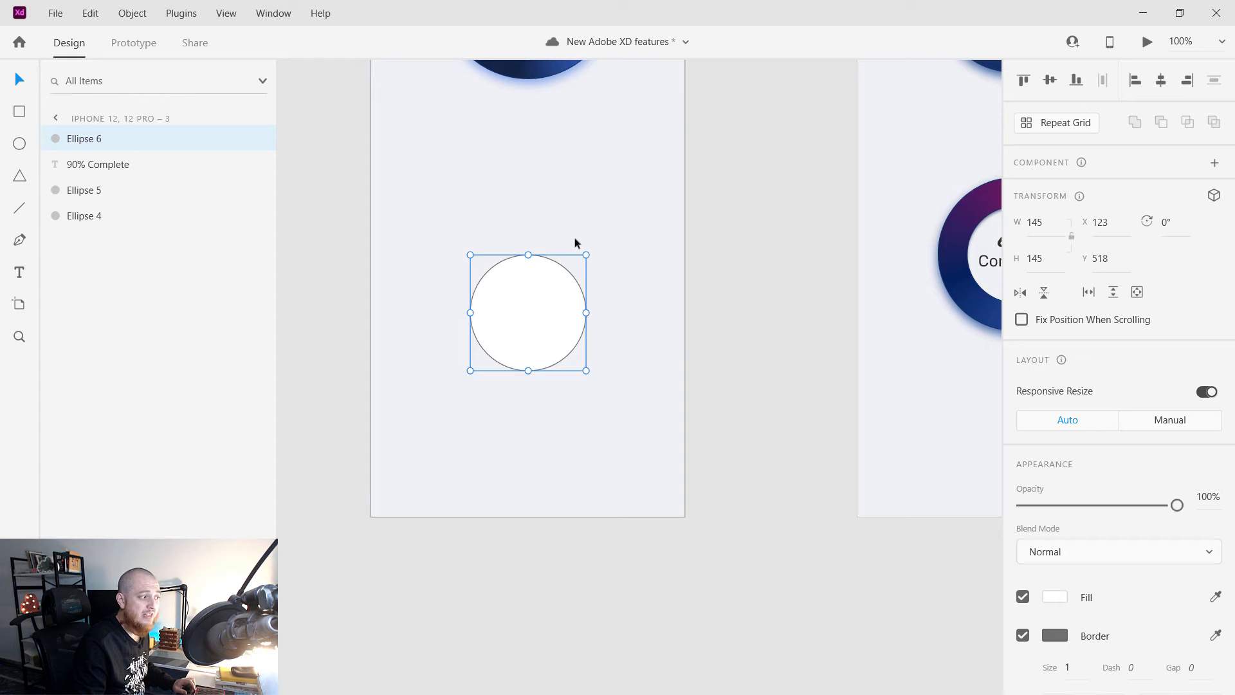
# Set the new circle's border to white and its fill to the saved muted blue swatch.
pyautogui.click(1055, 637)
pyautogui.moveTo(888, 528); pyautogui.dragTo(800, 474)
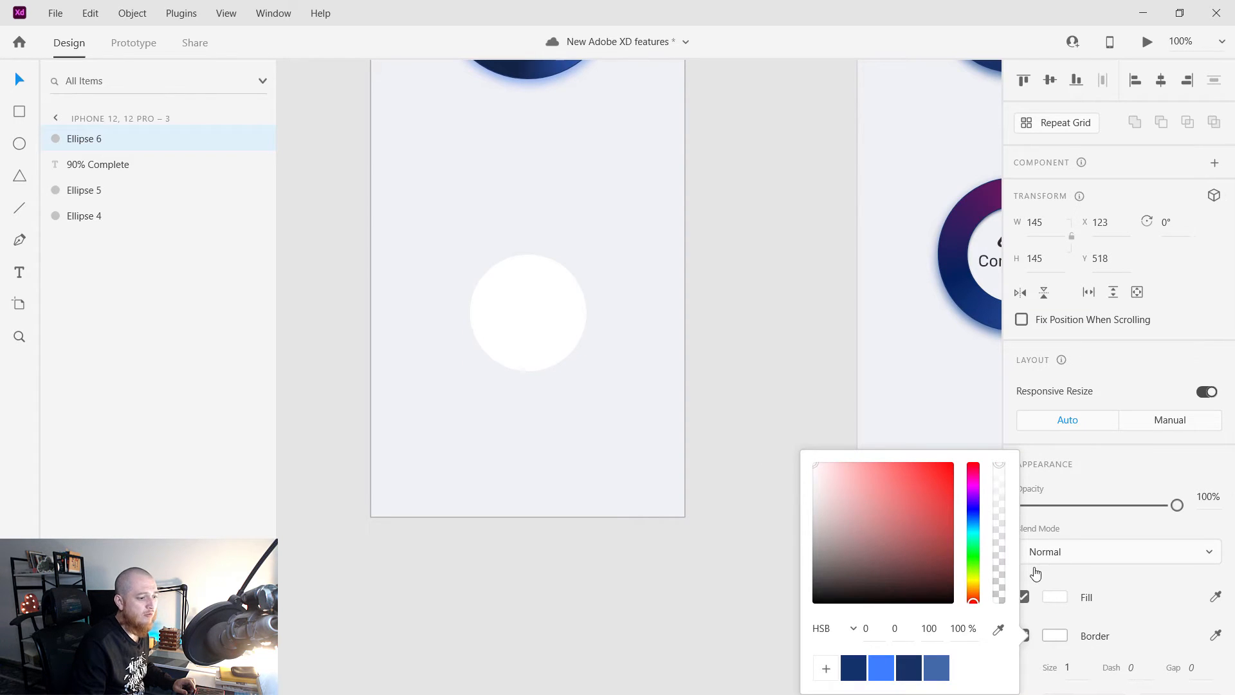
pyautogui.click(1058, 597)
pyautogui.click(1058, 598)
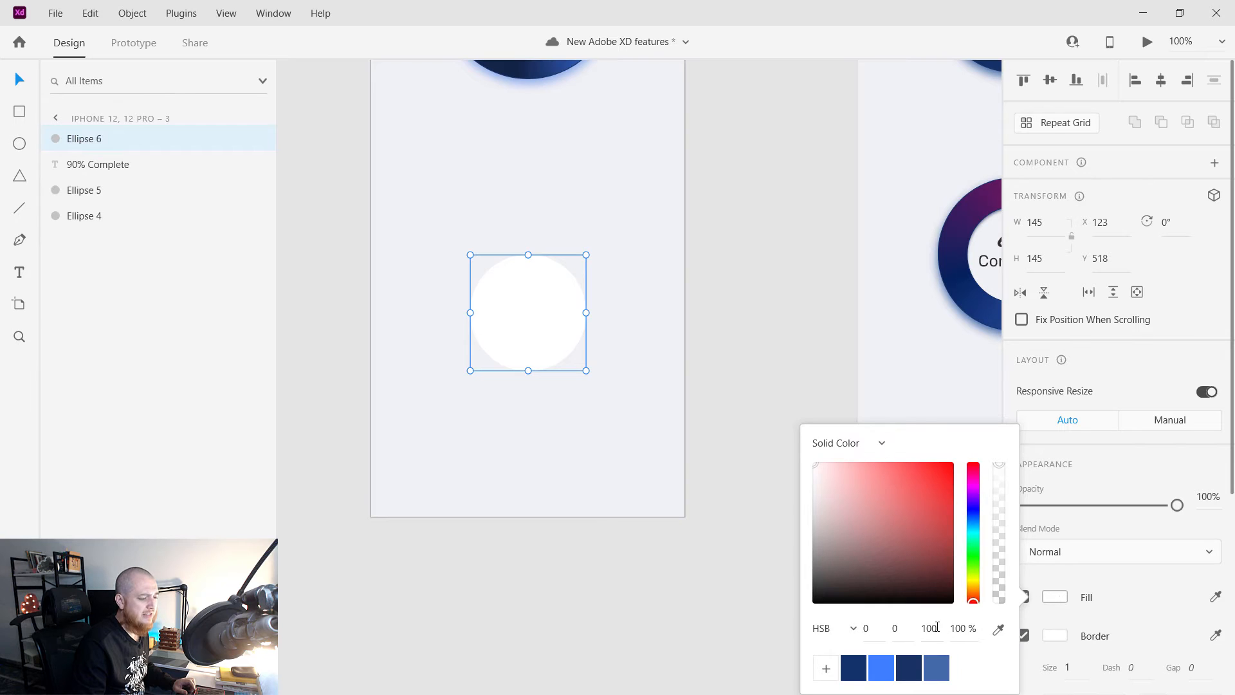
pyautogui.click(883, 670)
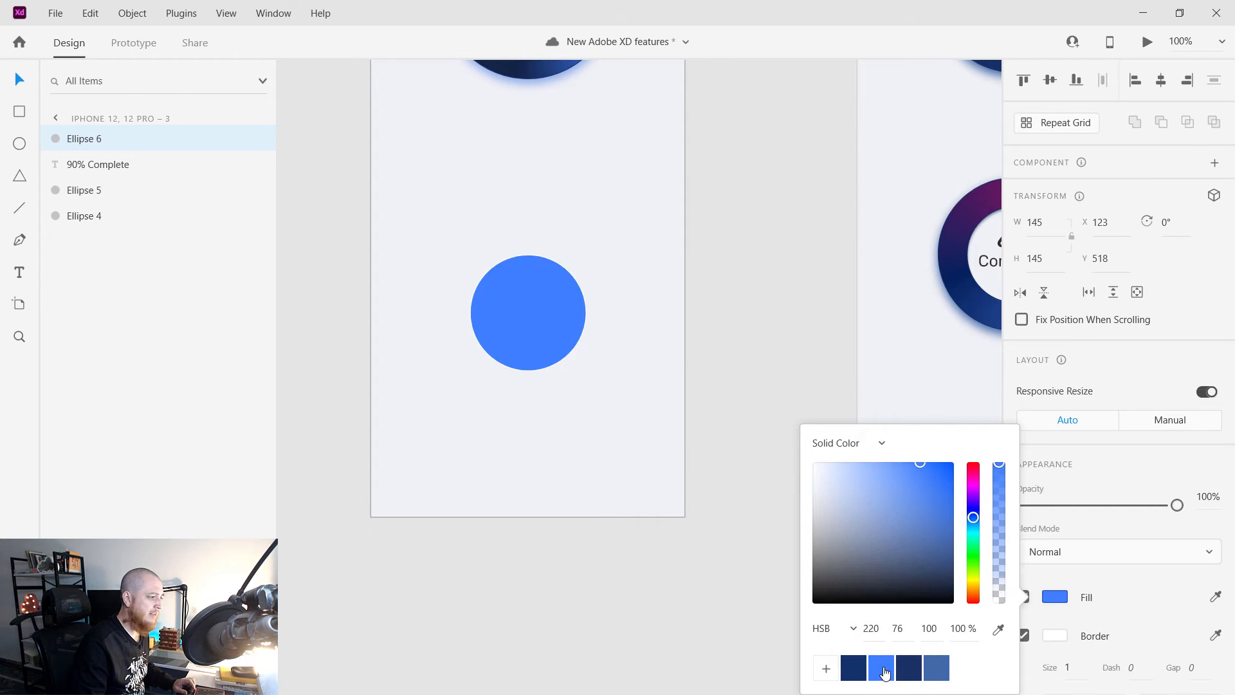
pyautogui.click(937, 669)
pyautogui.click(515, 454)
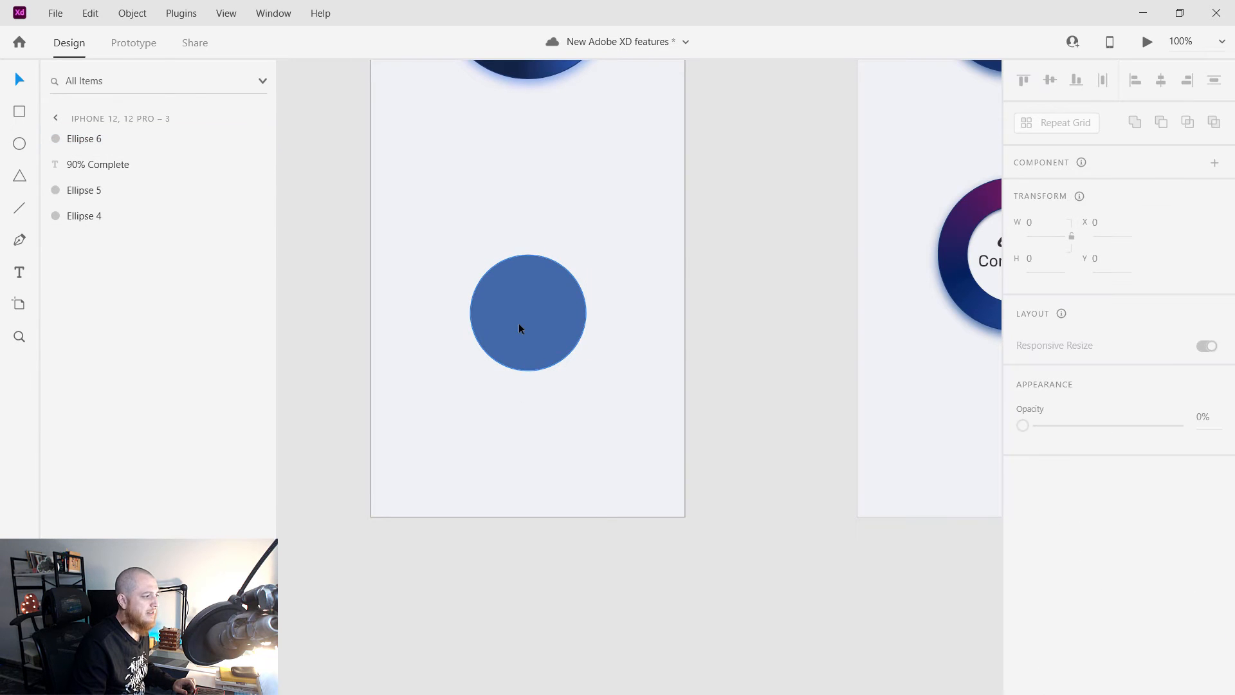
# Add an inner shadow to the blue circle and set its colour to dark navy, about HSB 220, 54, 25.
pyautogui.click(519, 323)
pyautogui.scroll(-4, 1054, 578)
pyautogui.scroll(-1, 1054, 578)
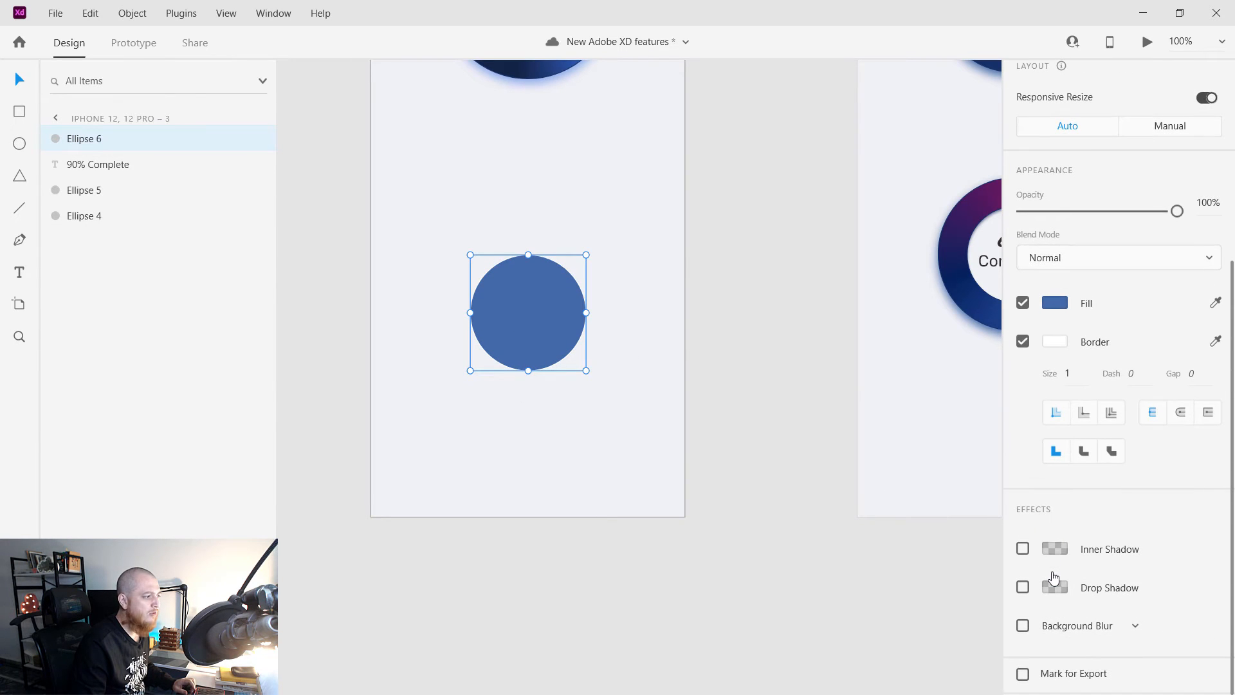
pyautogui.click(615, 428)
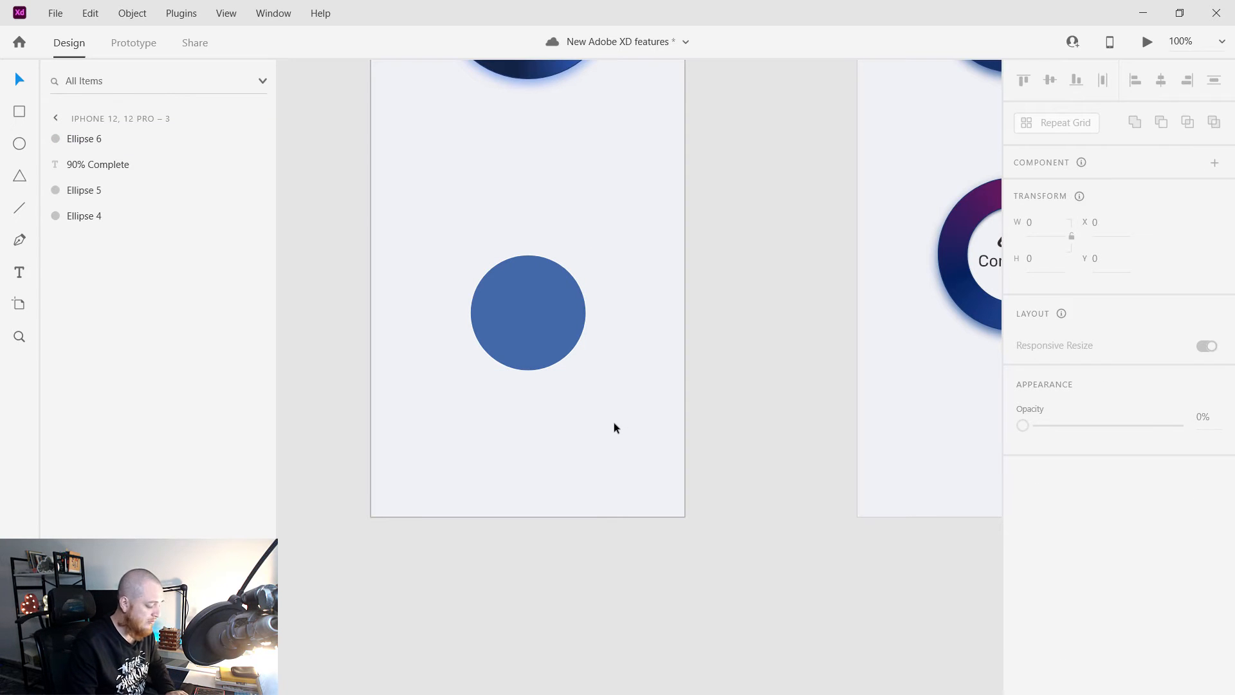
pyautogui.scroll(2, 613, 427)
pyautogui.moveTo(576, 428); pyautogui.dragTo(684, 474)
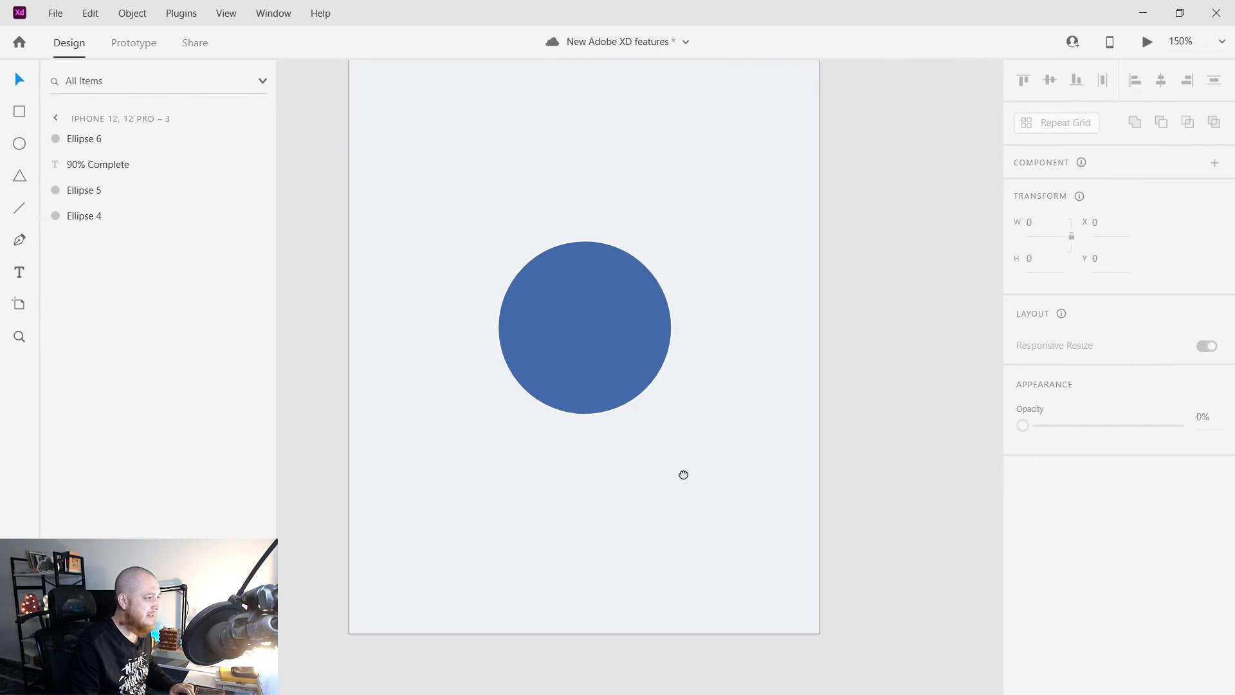
pyautogui.hotkey('ctrl', '=')
pyautogui.click(588, 336)
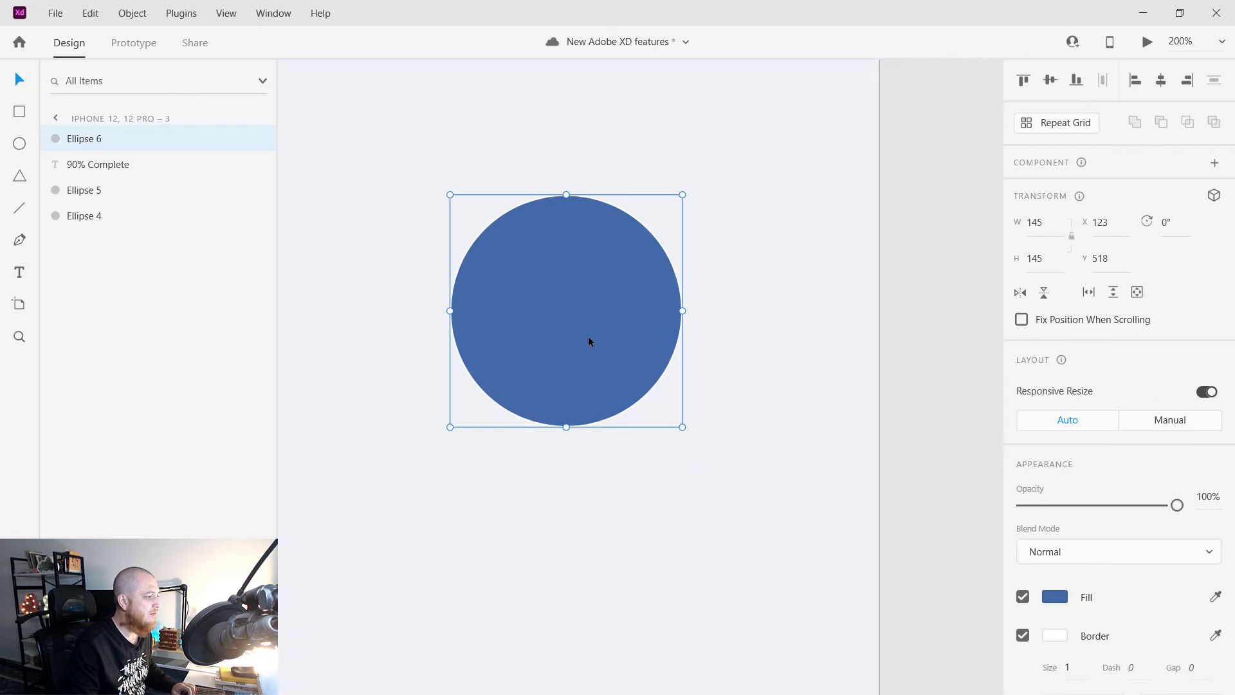
pyautogui.scroll(-4, 1065, 615)
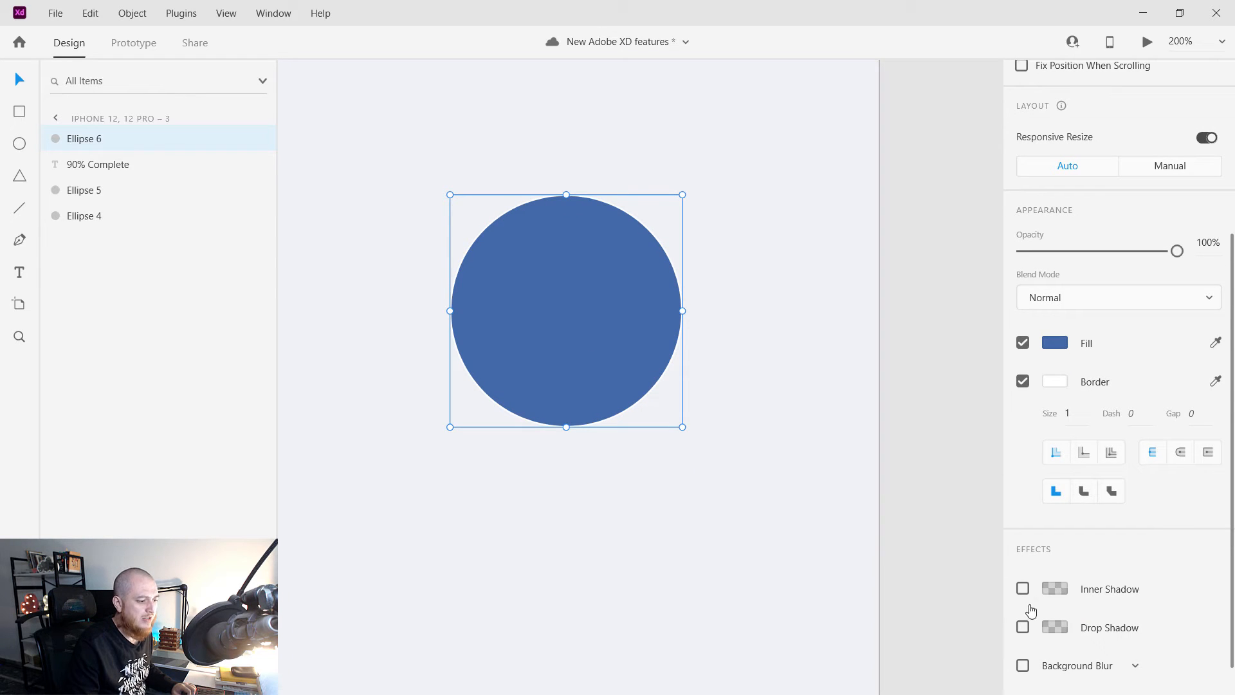
pyautogui.click(1022, 589)
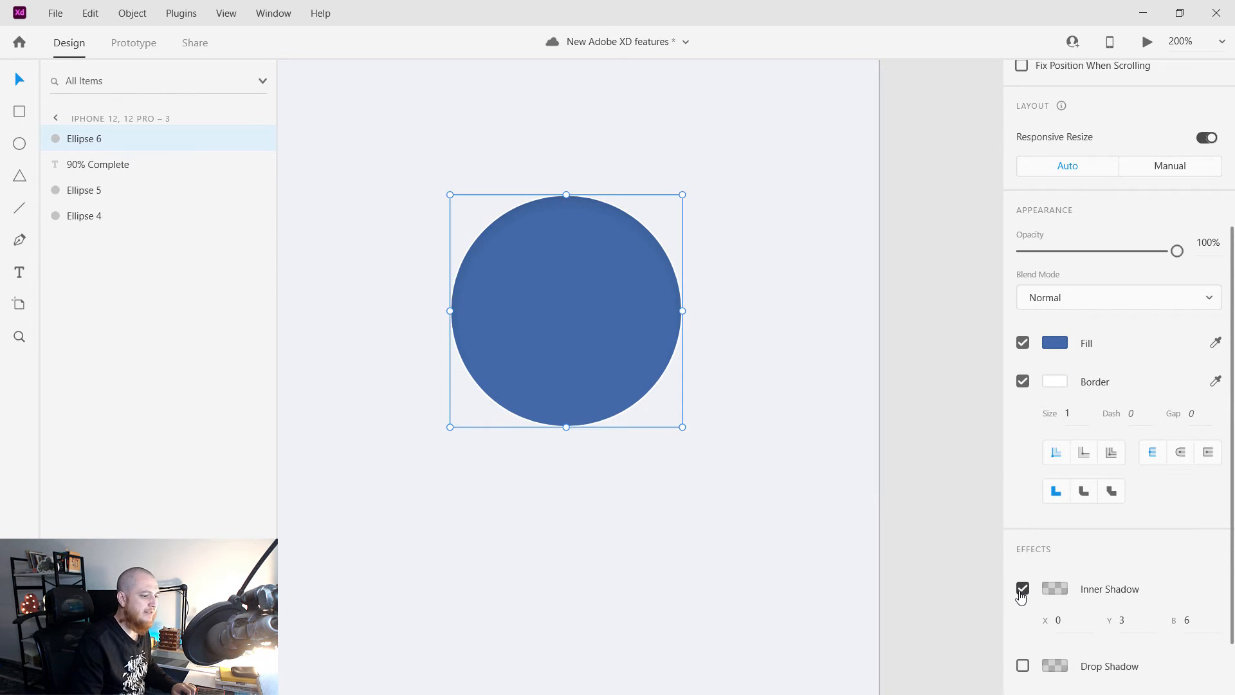
pyautogui.click(1056, 589)
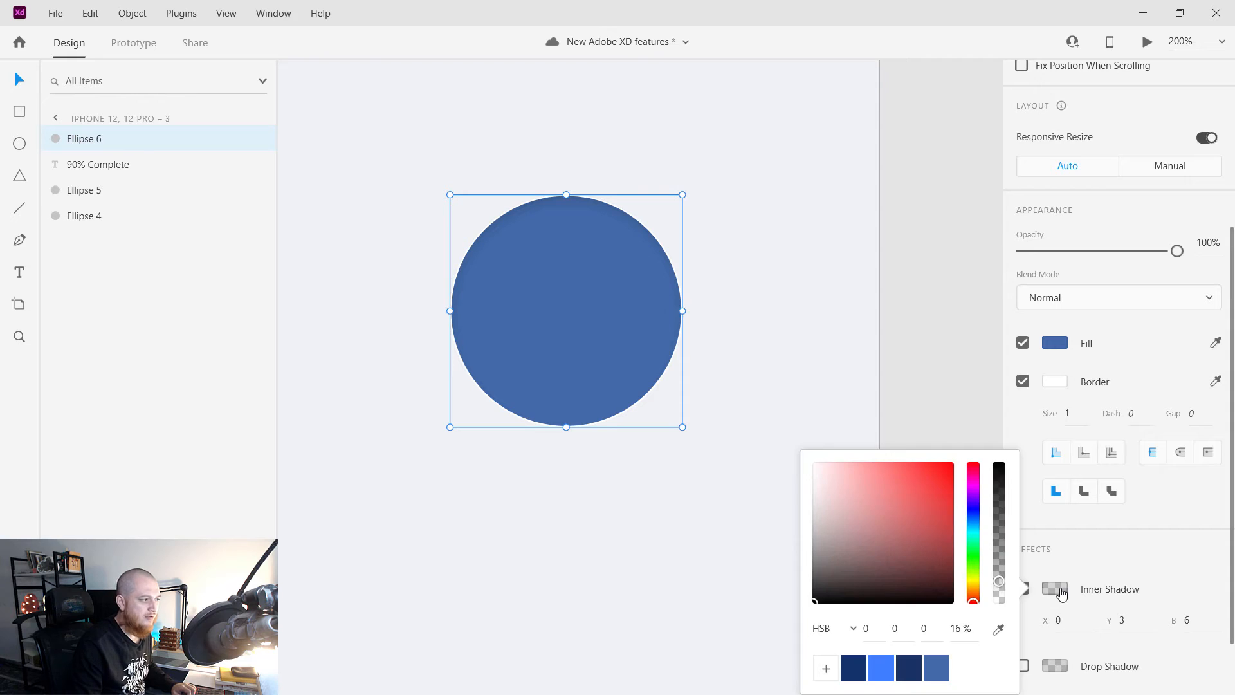
pyautogui.click(908, 668)
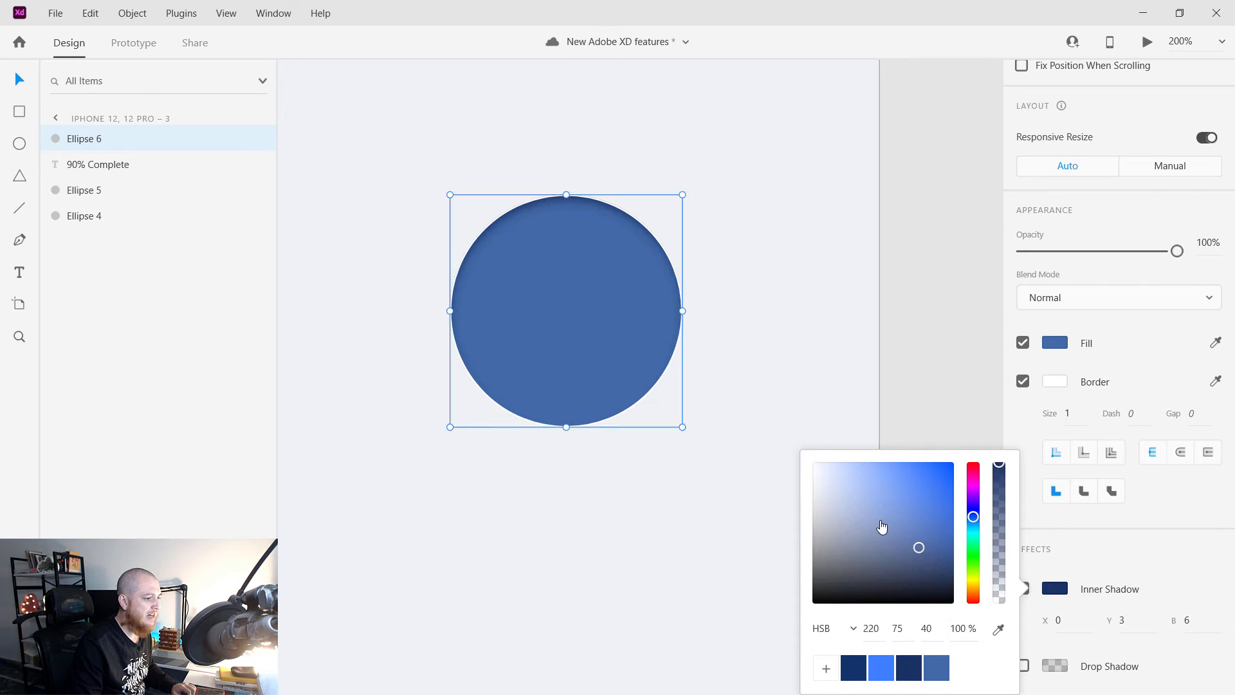
pyautogui.click(892, 560)
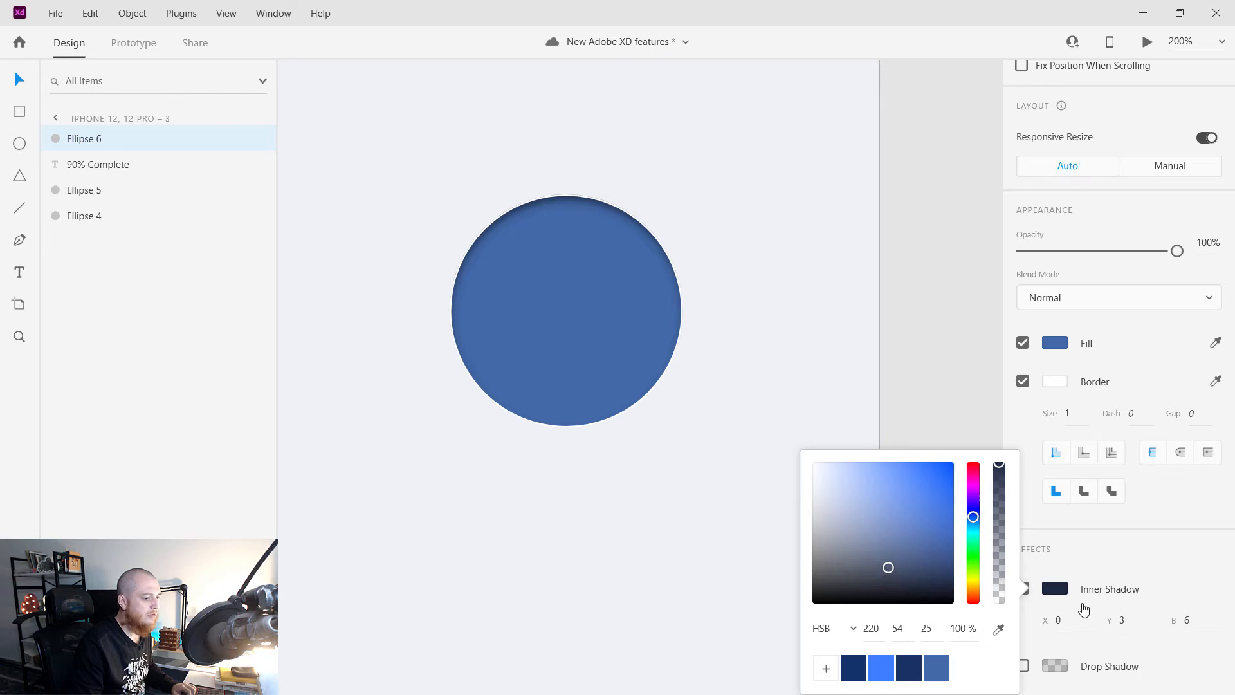
pyautogui.click(1202, 559)
# Set the inner shadow's X offset to 2.
pyautogui.click(1133, 620)
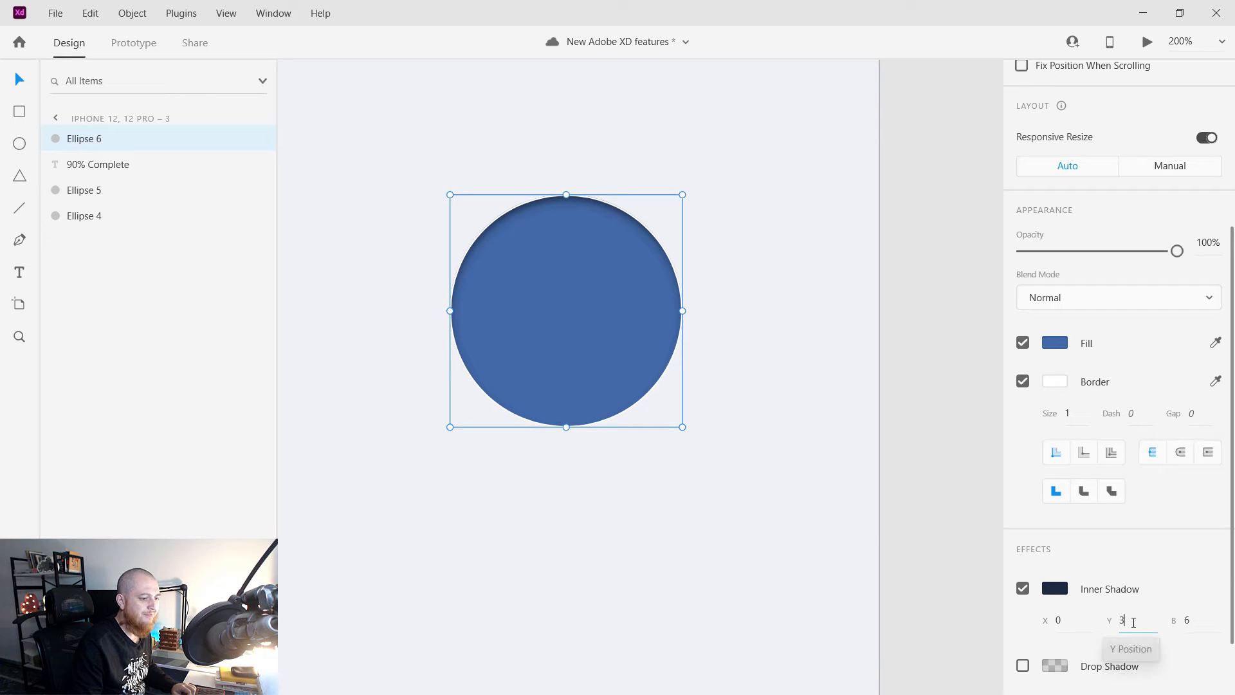
pyautogui.click(1188, 619)
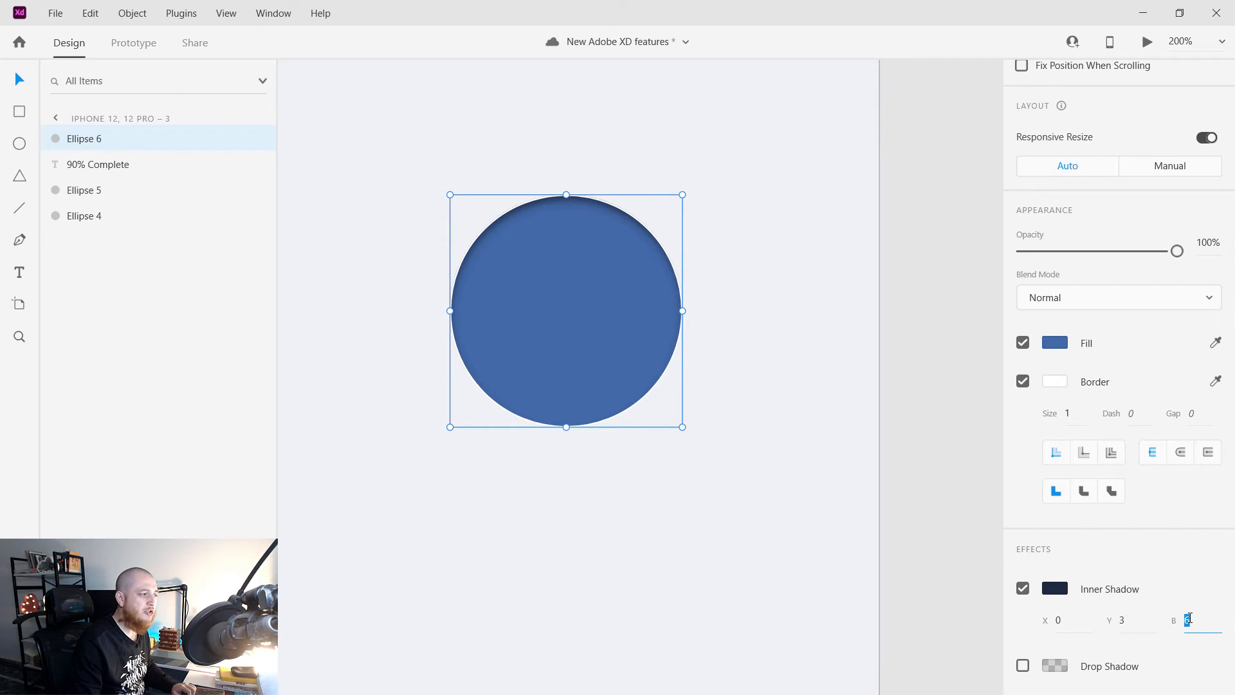
pyautogui.click(1125, 620)
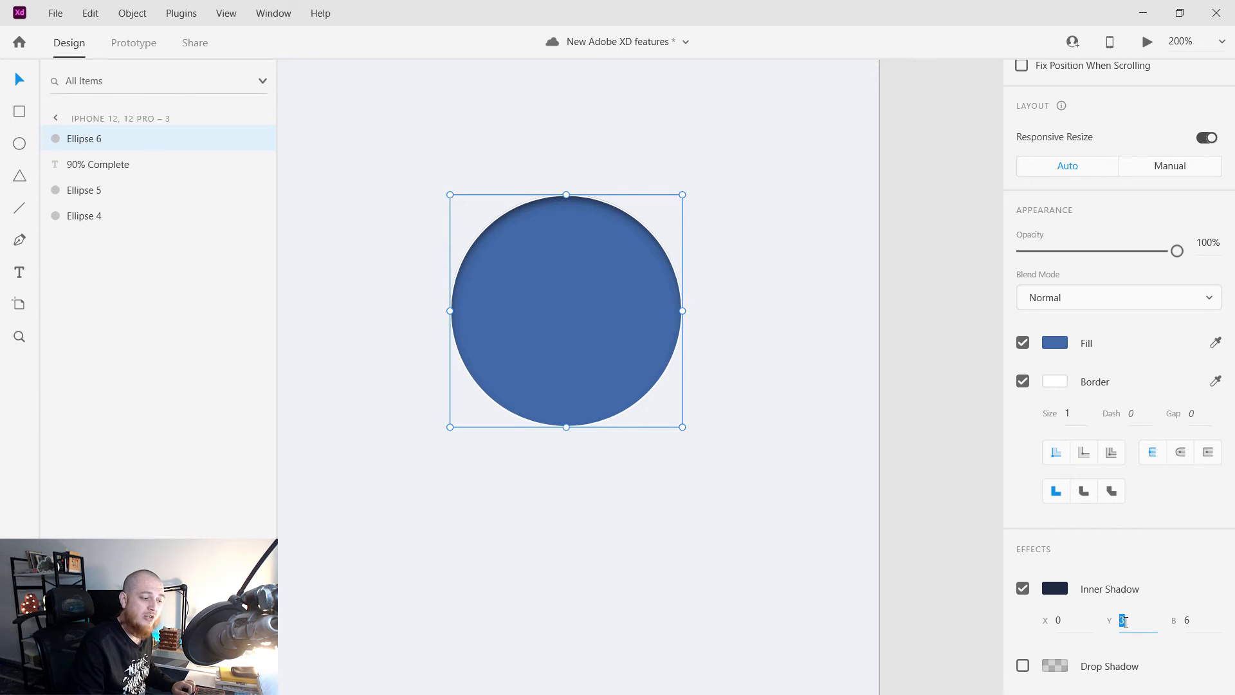
pyautogui.click(1072, 623)
pyautogui.press('Up')
pyautogui.press('Up')
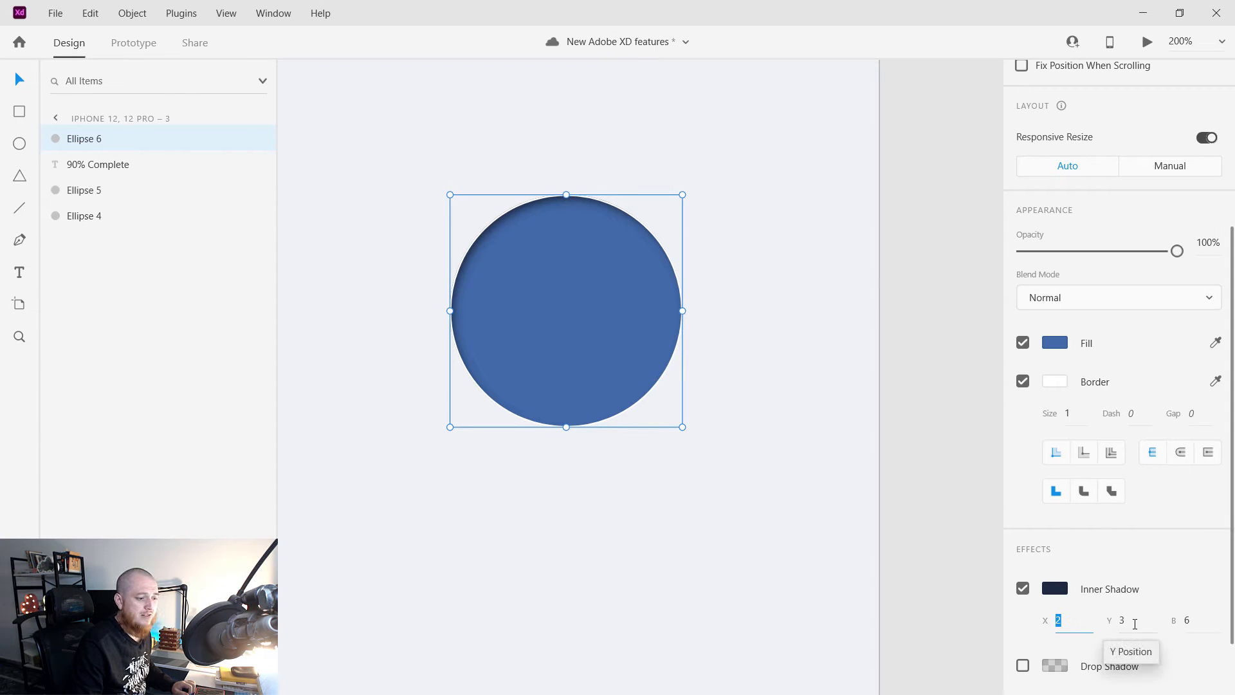
# Try a much stronger blur of more than 30 on the circle's inner shadow.
pyautogui.click(1188, 617)
pyautogui.press('Up')
pyautogui.press('Up')
pyautogui.press('Up')
pyautogui.press('Up')
pyautogui.press('Up')
pyautogui.press('Up')
pyautogui.press('Up')
pyautogui.press('Up')
pyautogui.press('Up')
pyautogui.press('Up')
pyautogui.press('Up')
pyautogui.press('Up')
pyautogui.press('Up')
pyautogui.press('Up')
pyautogui.press('Up')
pyautogui.press('Up')
pyautogui.press('Up')
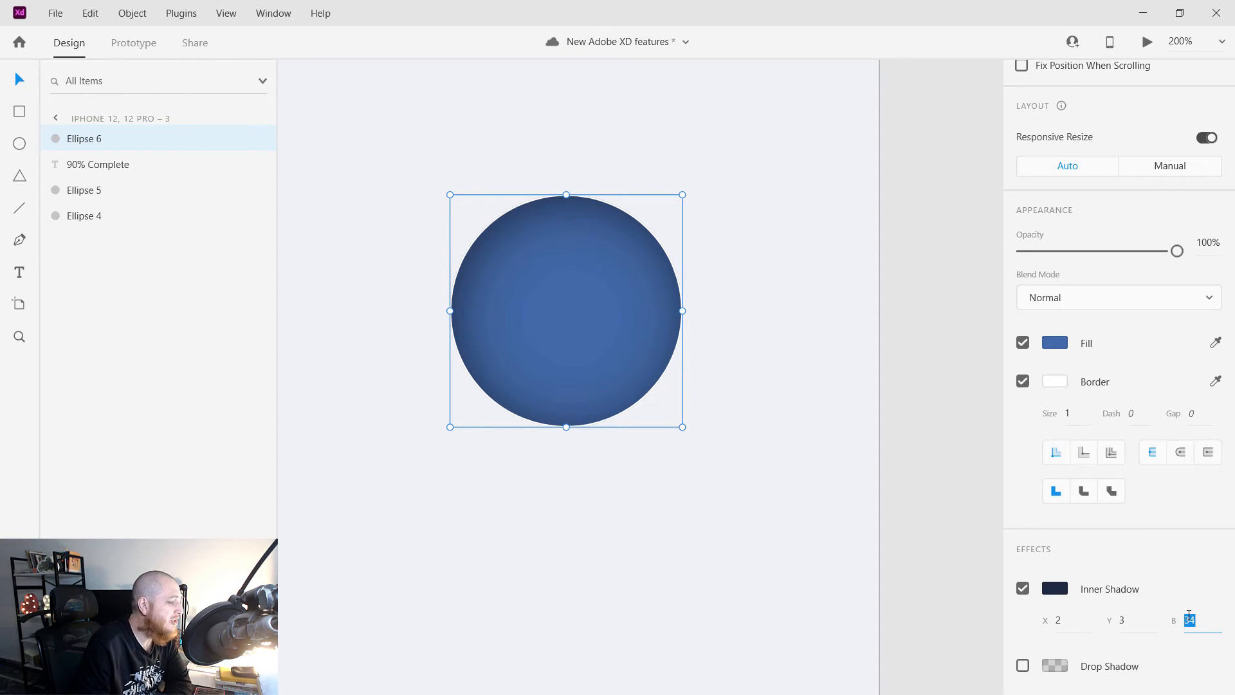
# Reduce the inner shadow's blur to 5.
pyautogui.click(1194, 619)
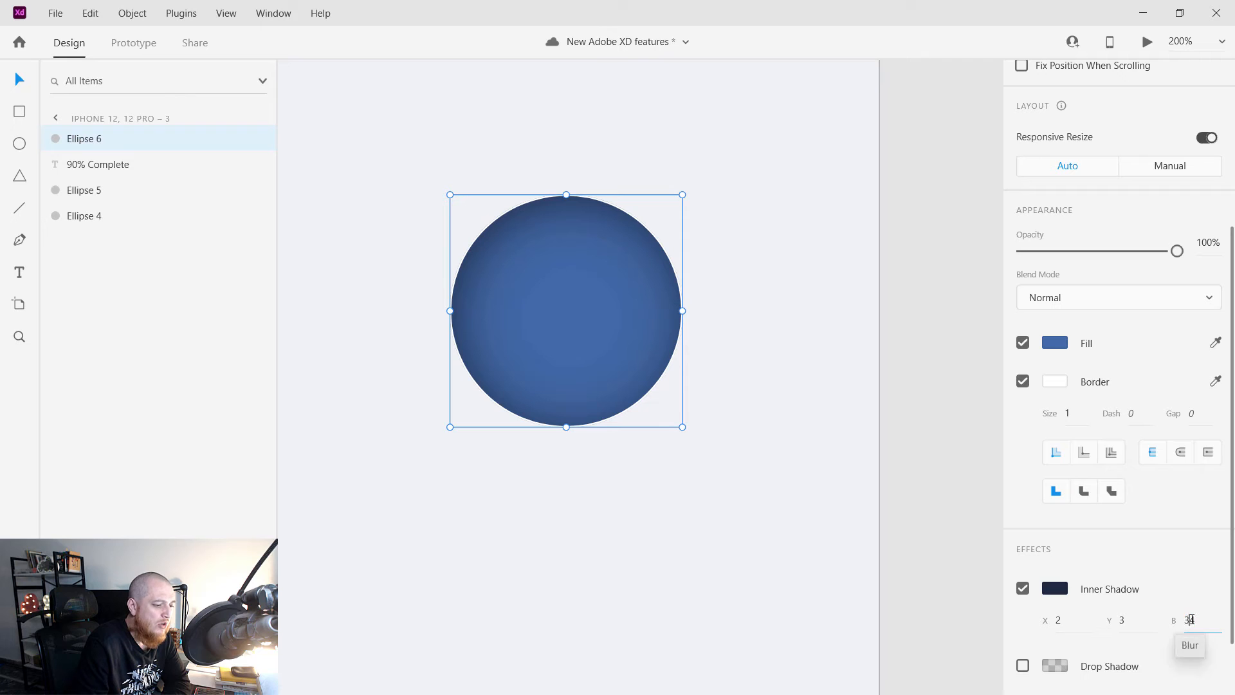
pyautogui.moveTo(1194, 619); pyautogui.dragTo(1179, 619)
pyautogui.write('5')
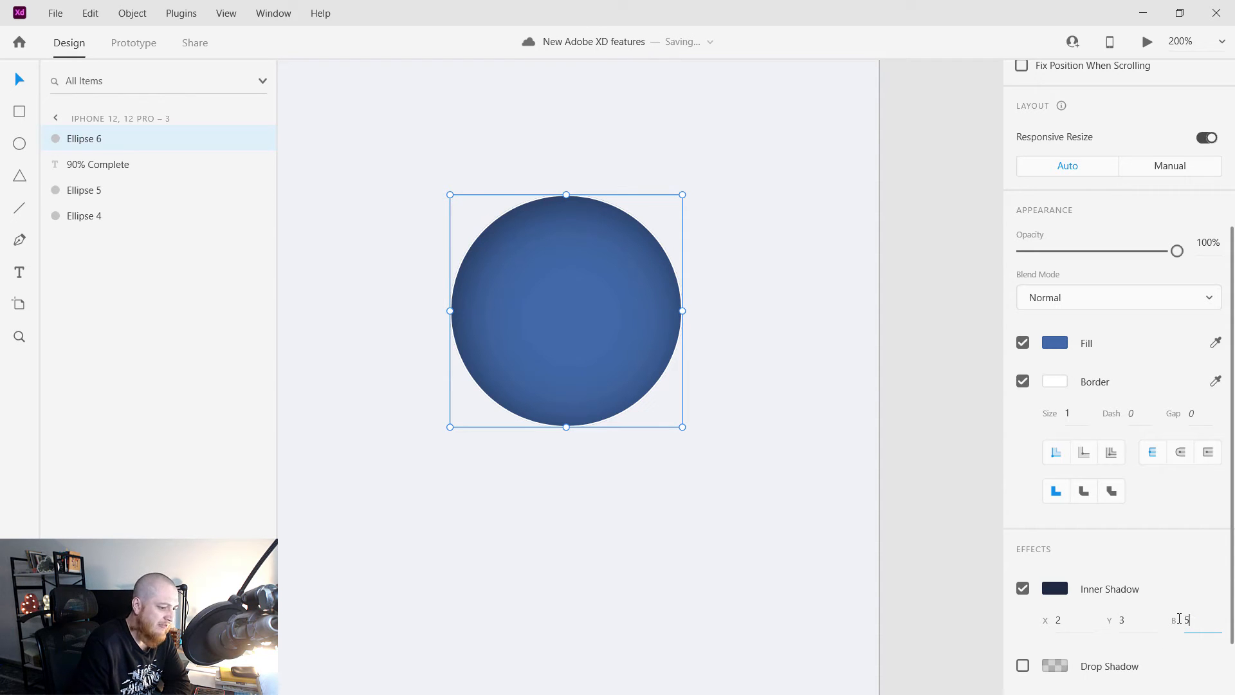
pyautogui.press('Return')
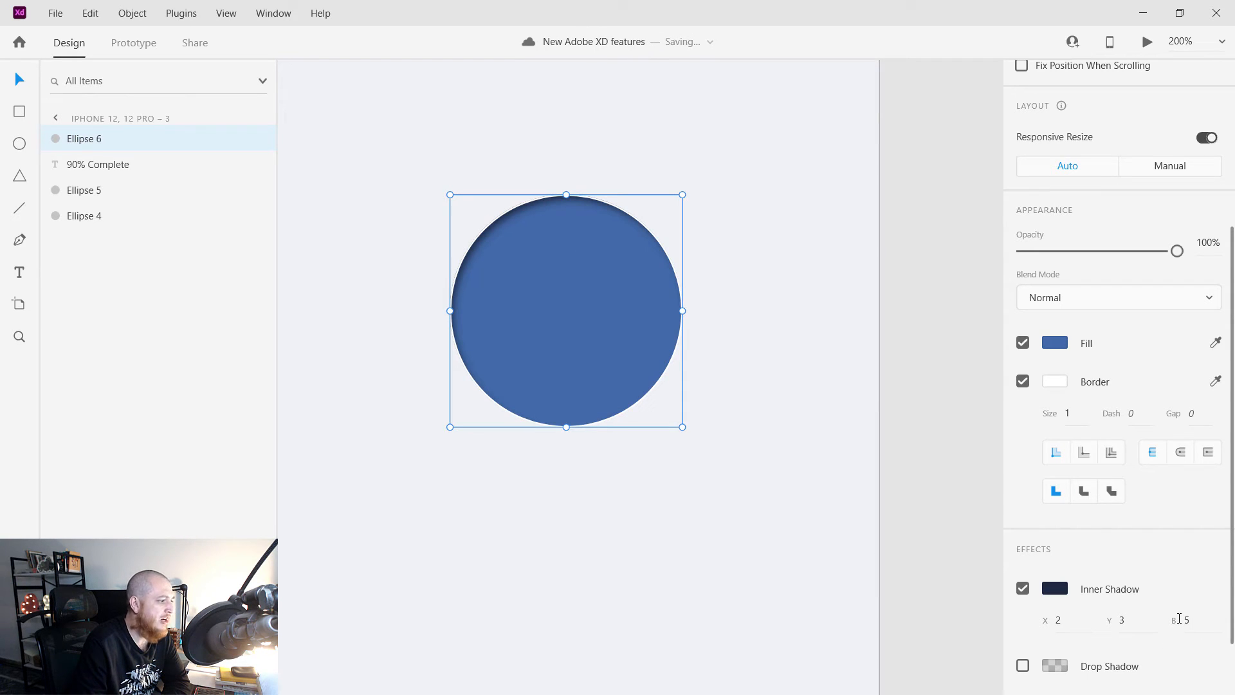
# Set the inner shadow's Y offset to 8 and its blur to 10.
pyautogui.click(1128, 622)
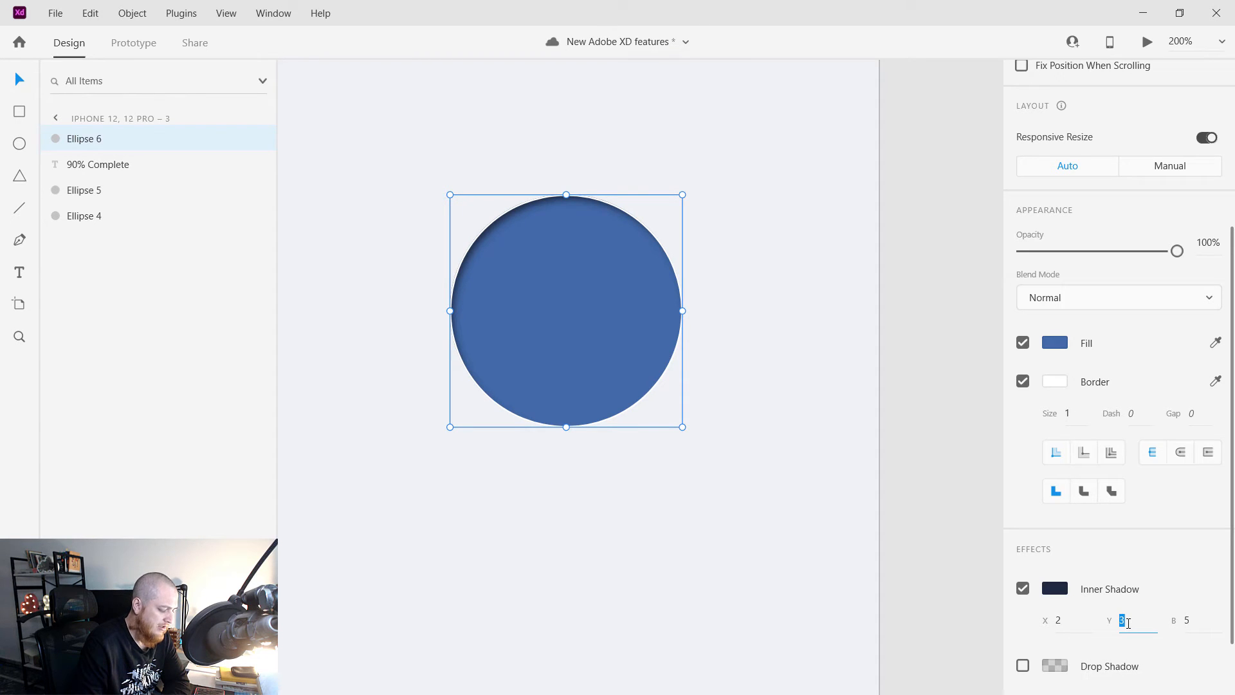
pyautogui.write('8')
pyautogui.press('Return')
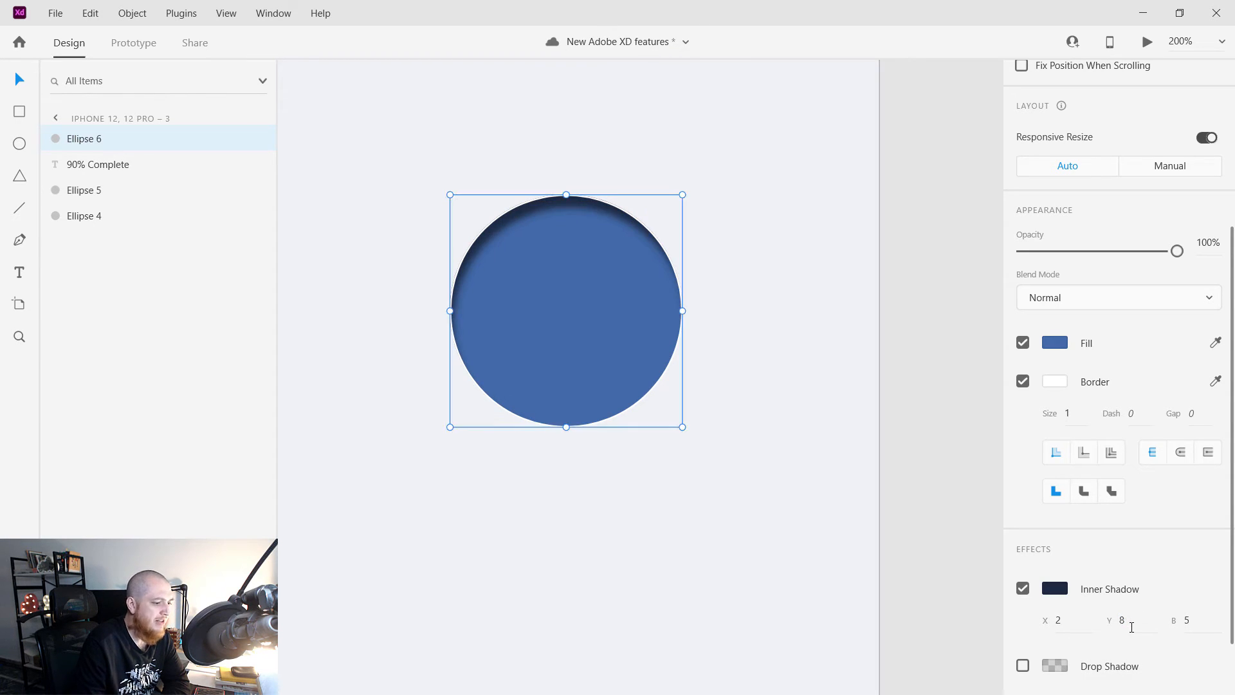
pyautogui.click(1195, 621)
pyautogui.press('Up')
pyautogui.press('Up')
pyautogui.press('Up')
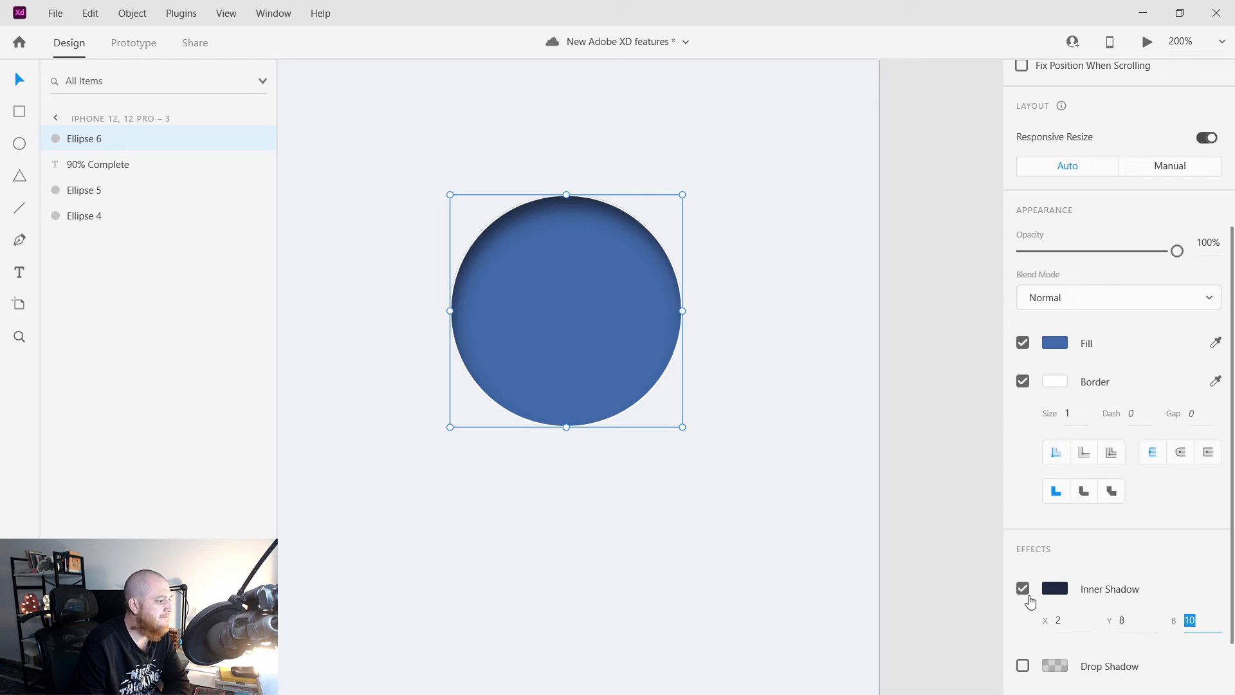
# Change the circle's fill to the saved bright blue swatch and make it slightly more saturated.
pyautogui.scroll(-3, 1053, 620)
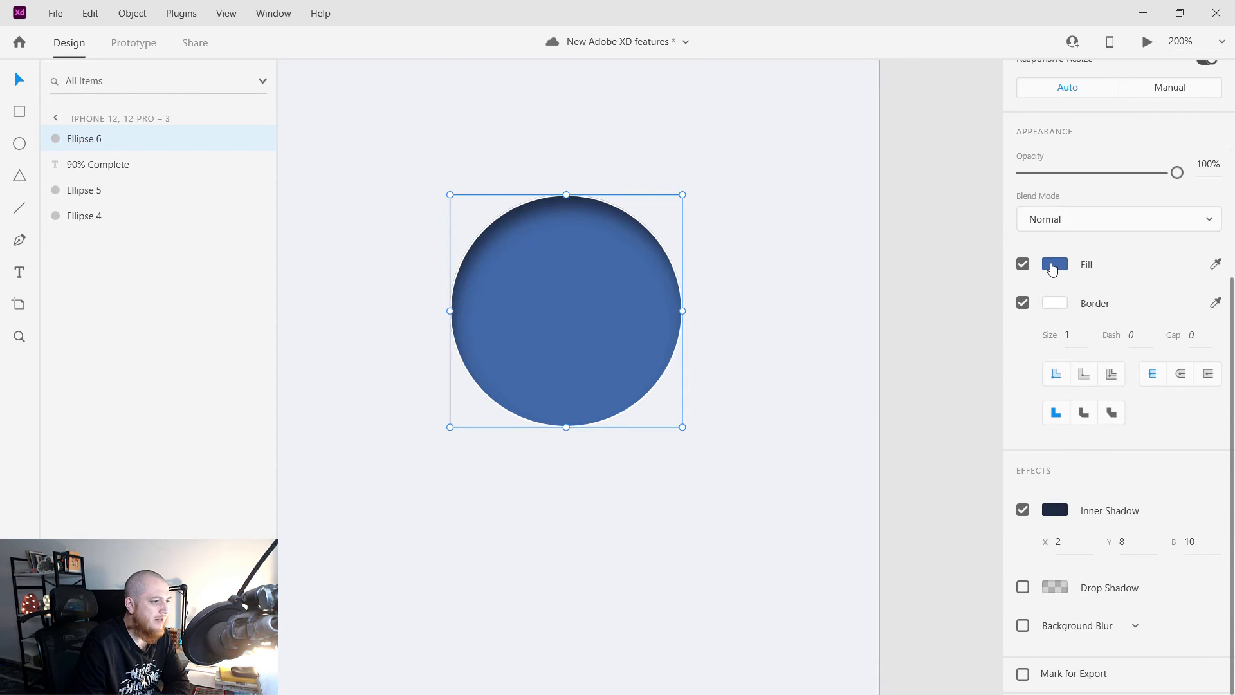
pyautogui.click(1055, 265)
pyautogui.click(881, 372)
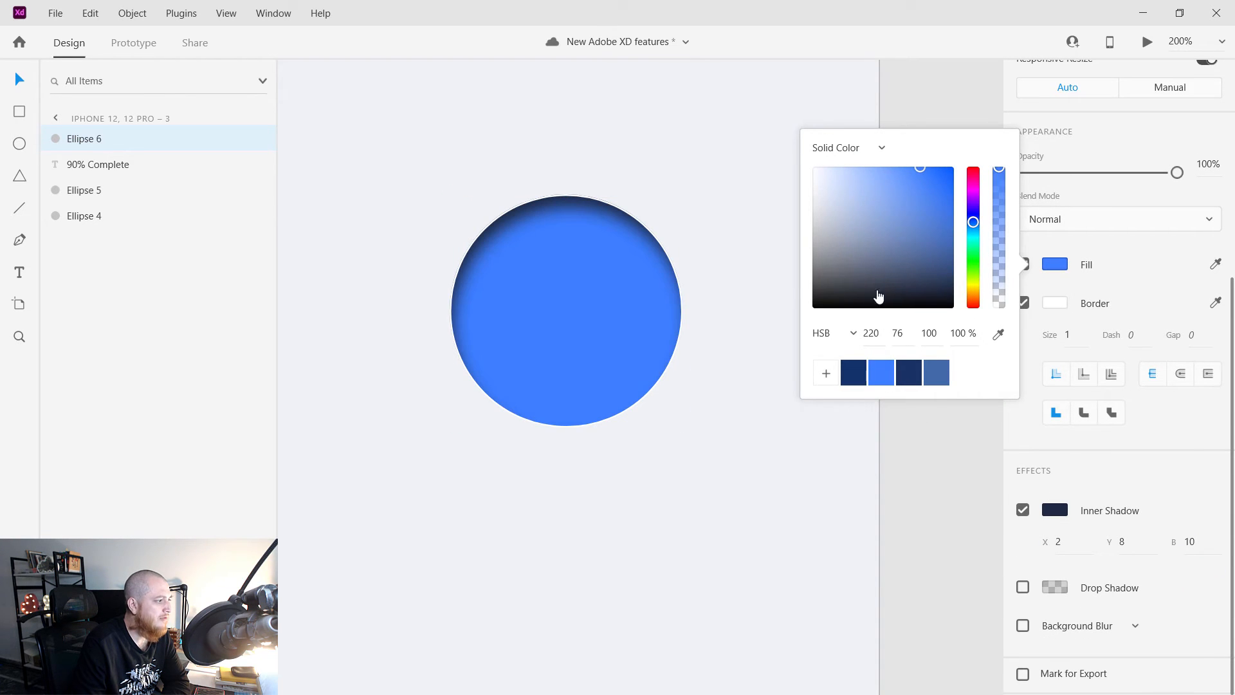
pyautogui.click(874, 198)
pyautogui.moveTo(873, 199); pyautogui.dragTo(927, 167)
pyautogui.click(754, 439)
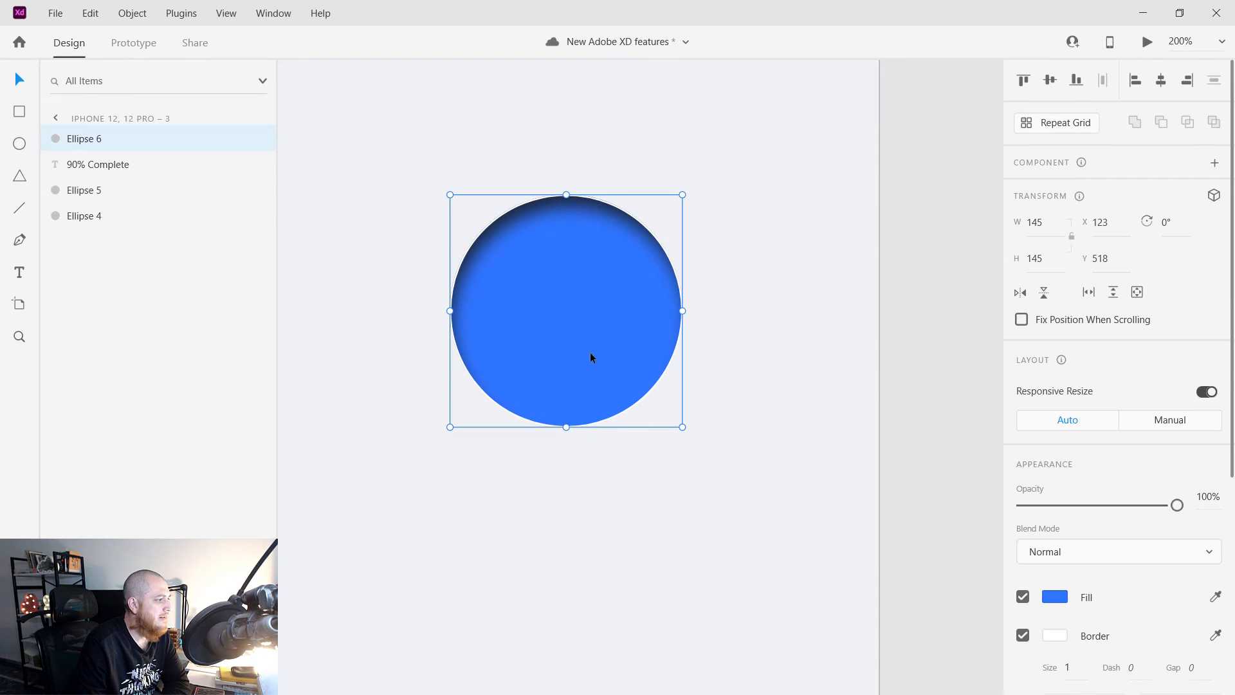
# Lower the opacity of the circle's inner shadow colour to 53%.
pyautogui.scroll(-4, 1084, 617)
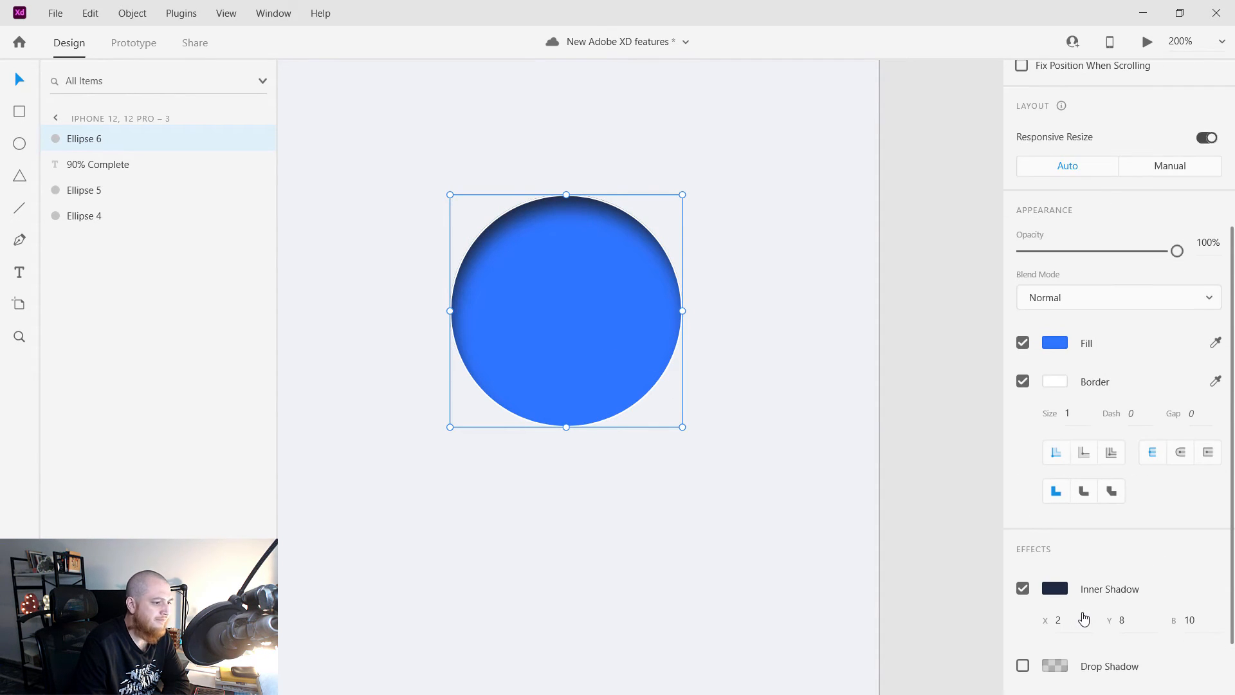
pyautogui.hotkey('ctrl', '-')
pyautogui.hotkey('ctrl', '-')
pyautogui.hotkey('ctrl', '-')
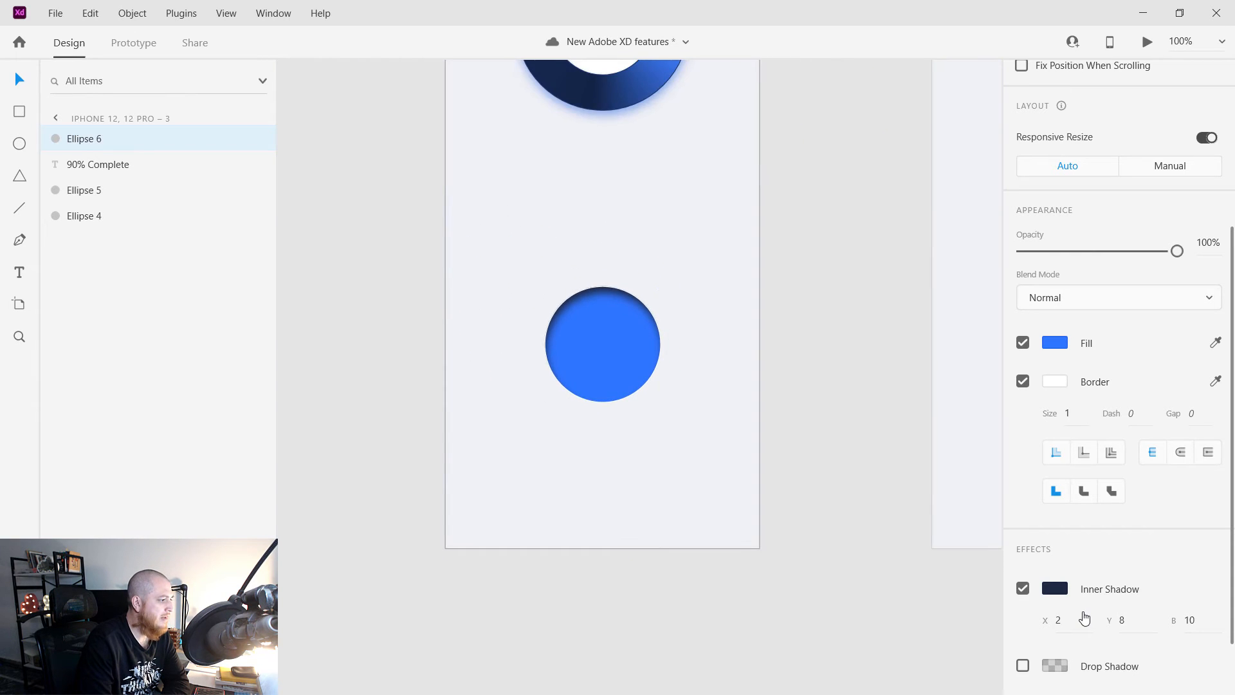
pyautogui.hotkey('ctrl', '+')
pyautogui.hotkey('ctrl', '+')
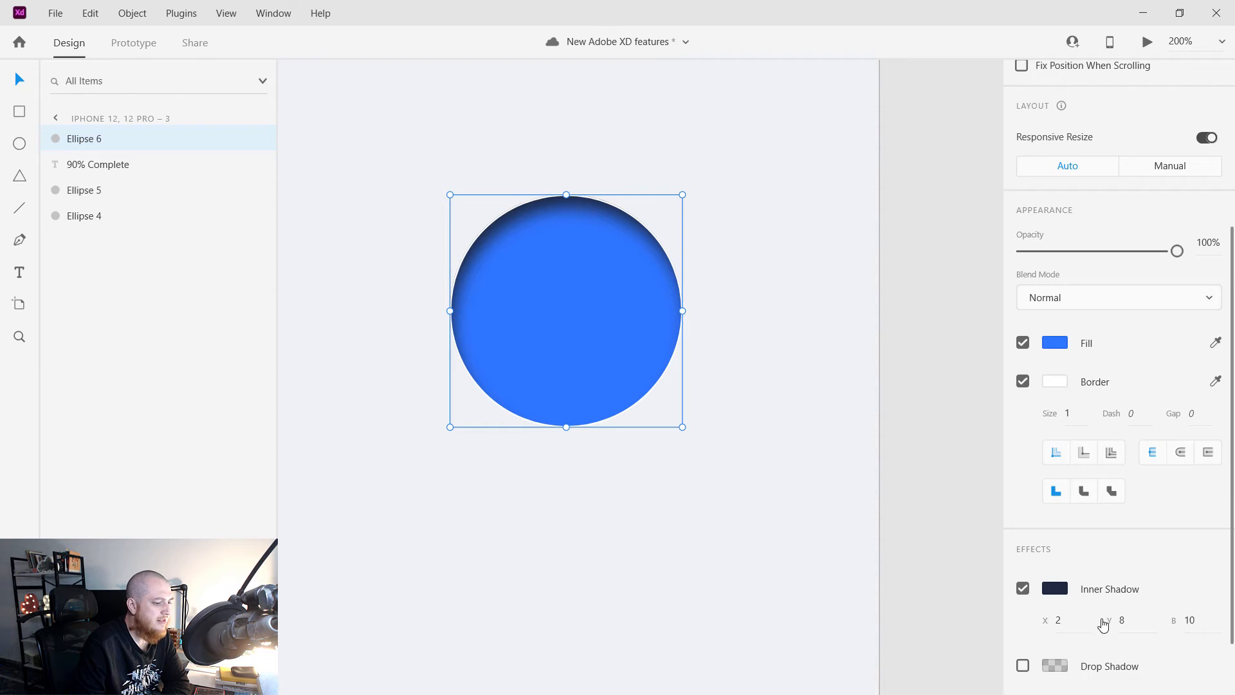
pyautogui.scroll(-2, 1102, 622)
pyautogui.click(1059, 510)
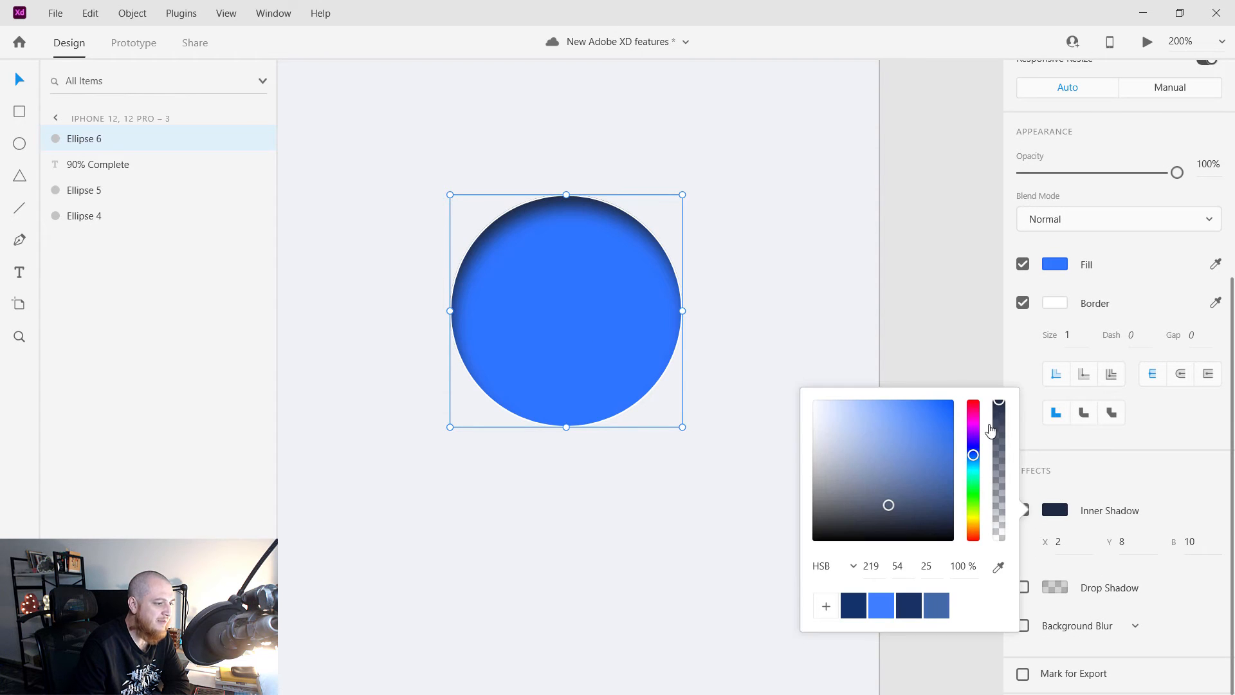
pyautogui.moveTo(997, 427); pyautogui.dragTo(999, 466)
# Set the inner shadow's X offset to 1, after trying 0.
pyautogui.click(1136, 540)
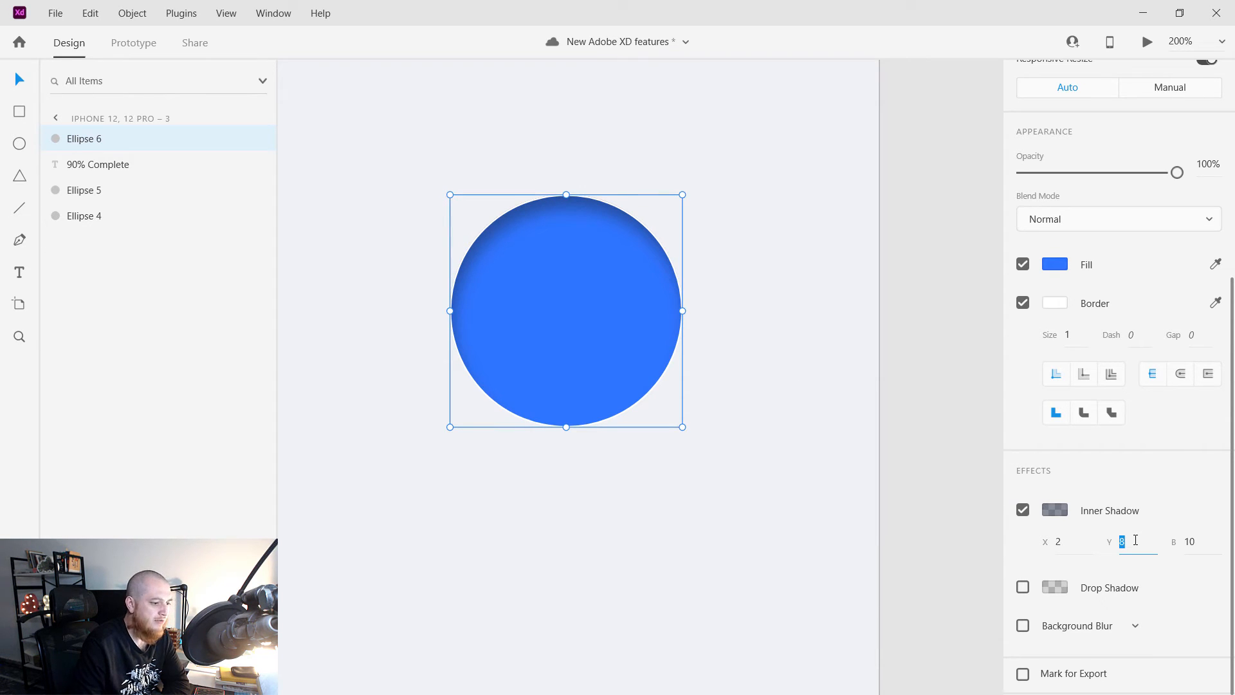
pyautogui.click(1065, 542)
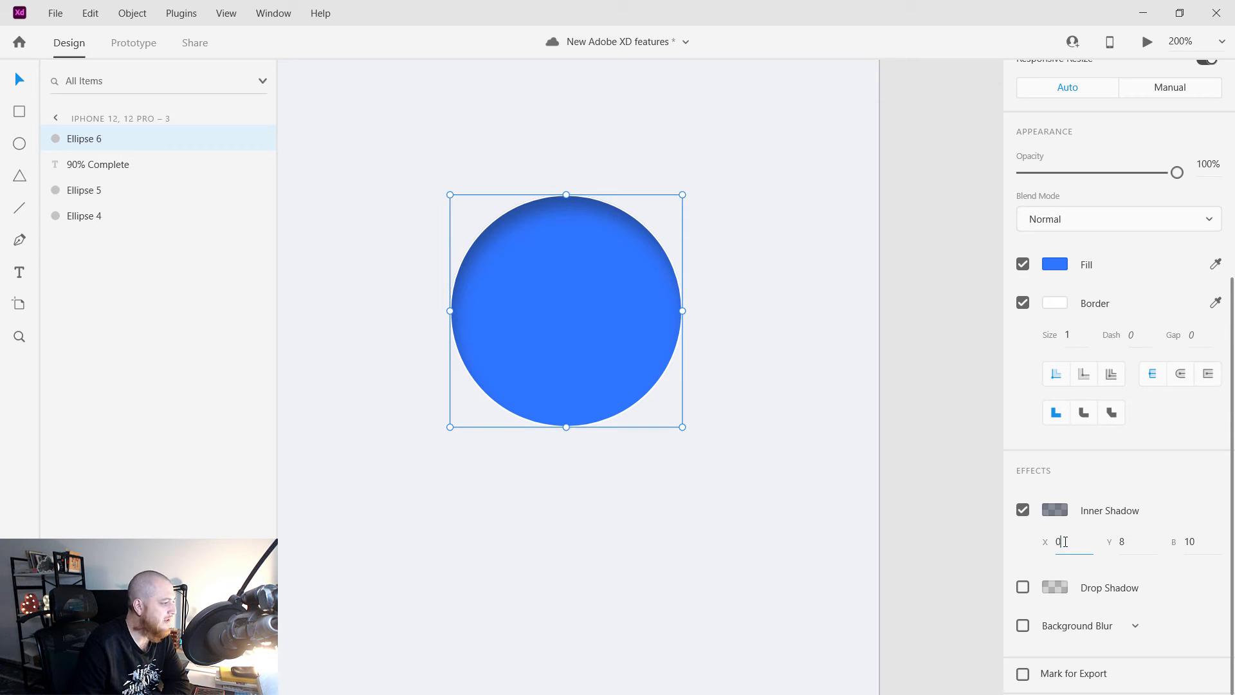
pyautogui.press('Return')
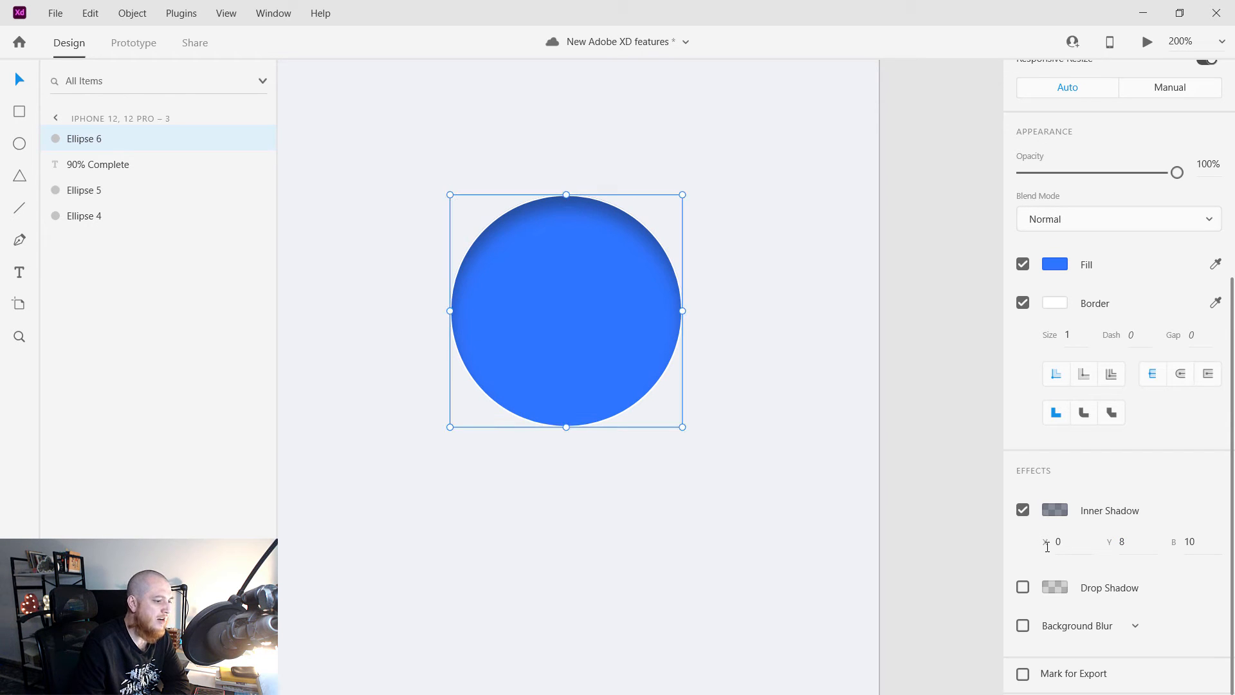
pyautogui.click(1059, 543)
pyautogui.write('1')
pyautogui.press('Return')
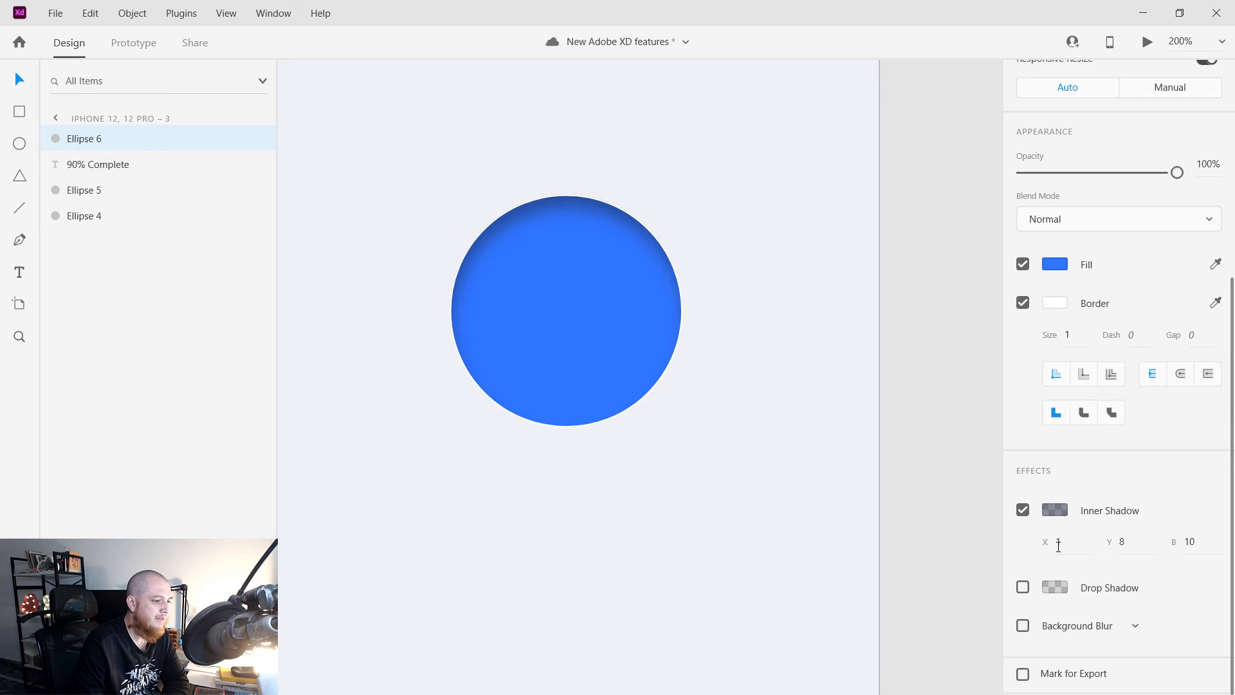
# Darken the inner shadow's colour to near black, about HSB 219, 20, 7, and raise its opacity slightly.
pyautogui.click(1055, 510)
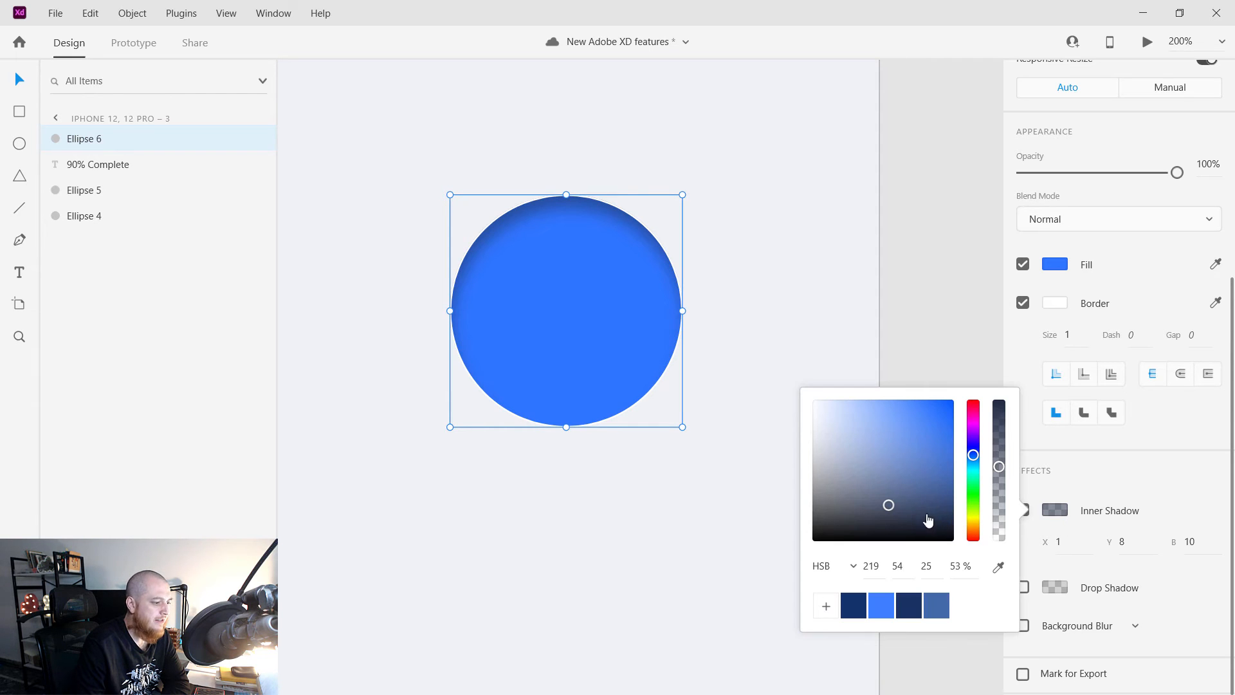
pyautogui.moveTo(891, 521); pyautogui.dragTo(841, 534)
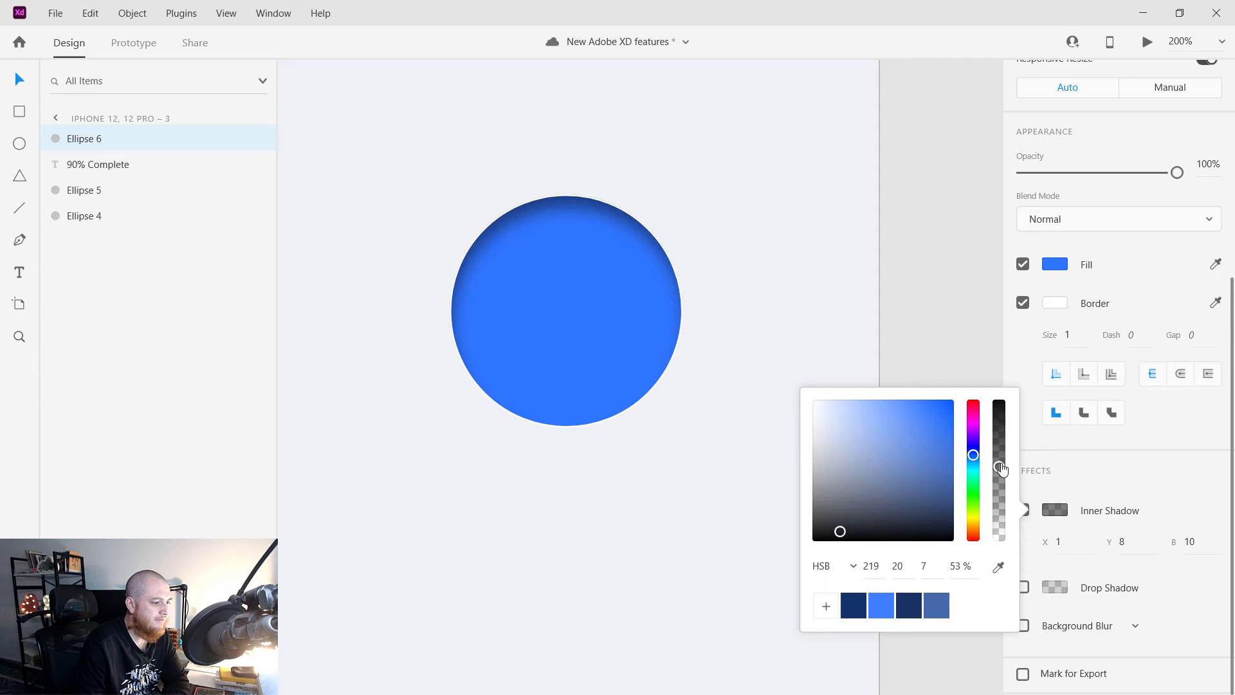
pyautogui.moveTo(1002, 470)
pyautogui.mouseDown()
pyautogui.moveTo(1002, 521)
pyautogui.moveTo(999, 432)
pyautogui.moveTo(996, 474)
pyautogui.moveTo(997, 456)
pyautogui.mouseUp()
# Lower the inner shadow's blur to 3.
pyautogui.doubleClick(1206, 540)
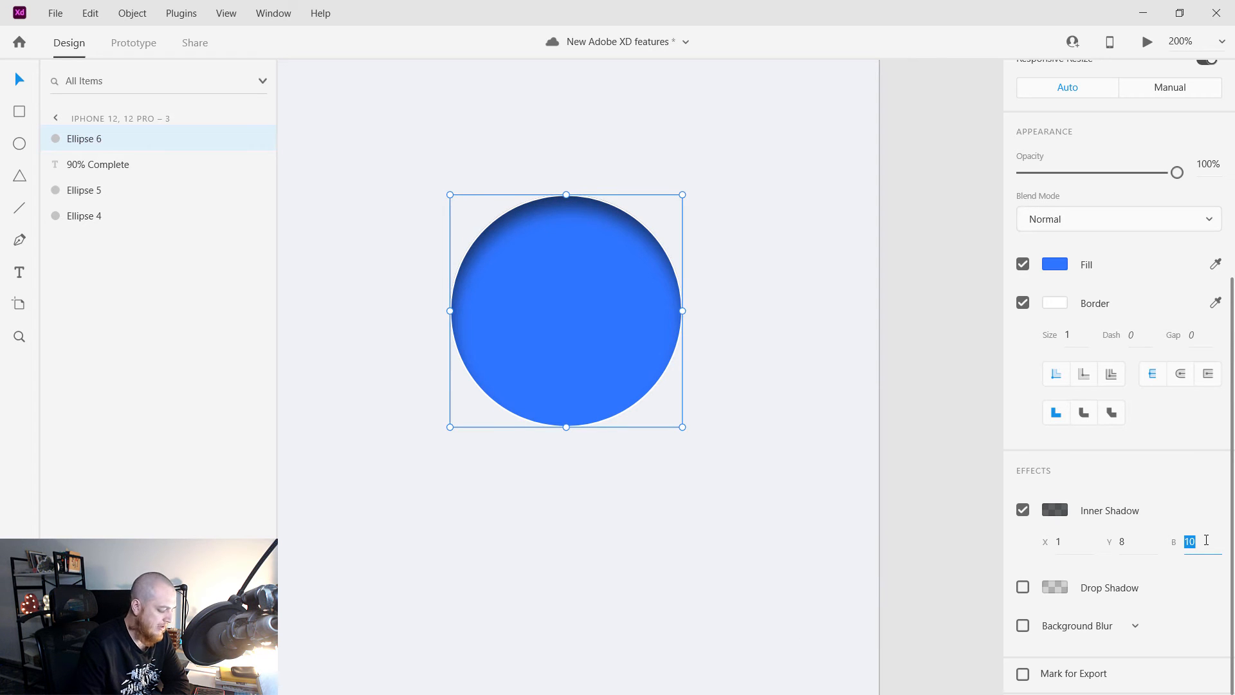
pyautogui.press('Down')
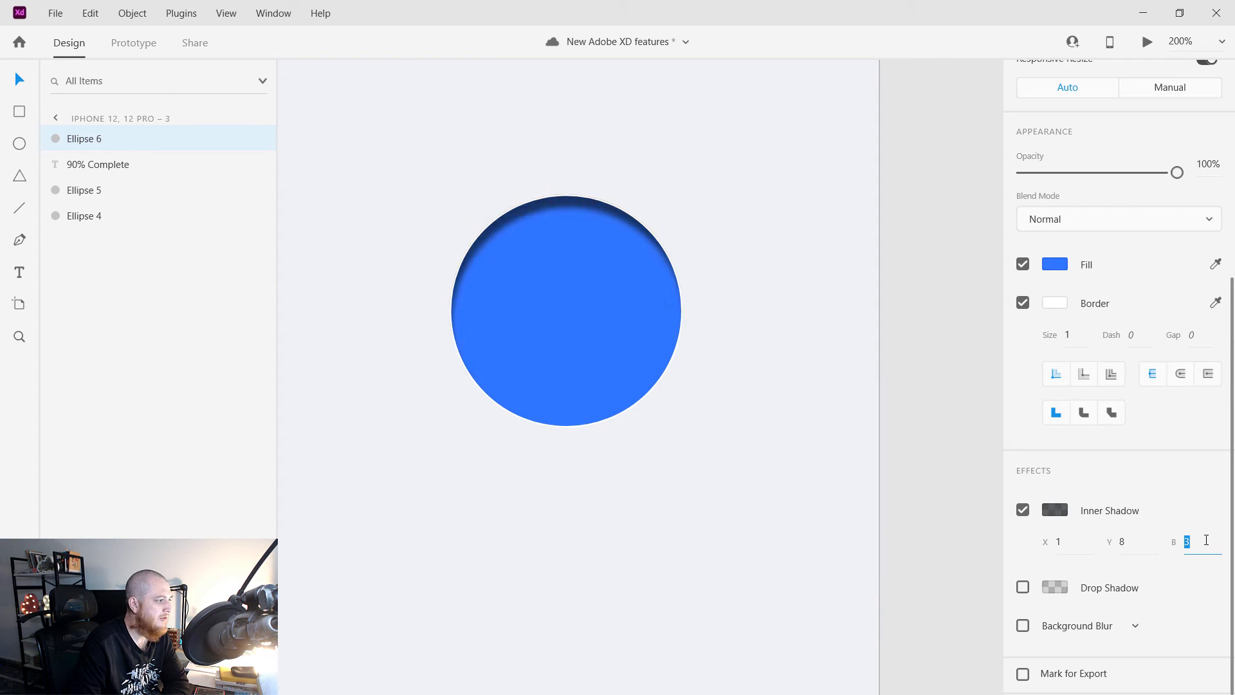
# Set the circle's inner shadow blur to 4 and its Y offset to 5.
pyautogui.press('Up')
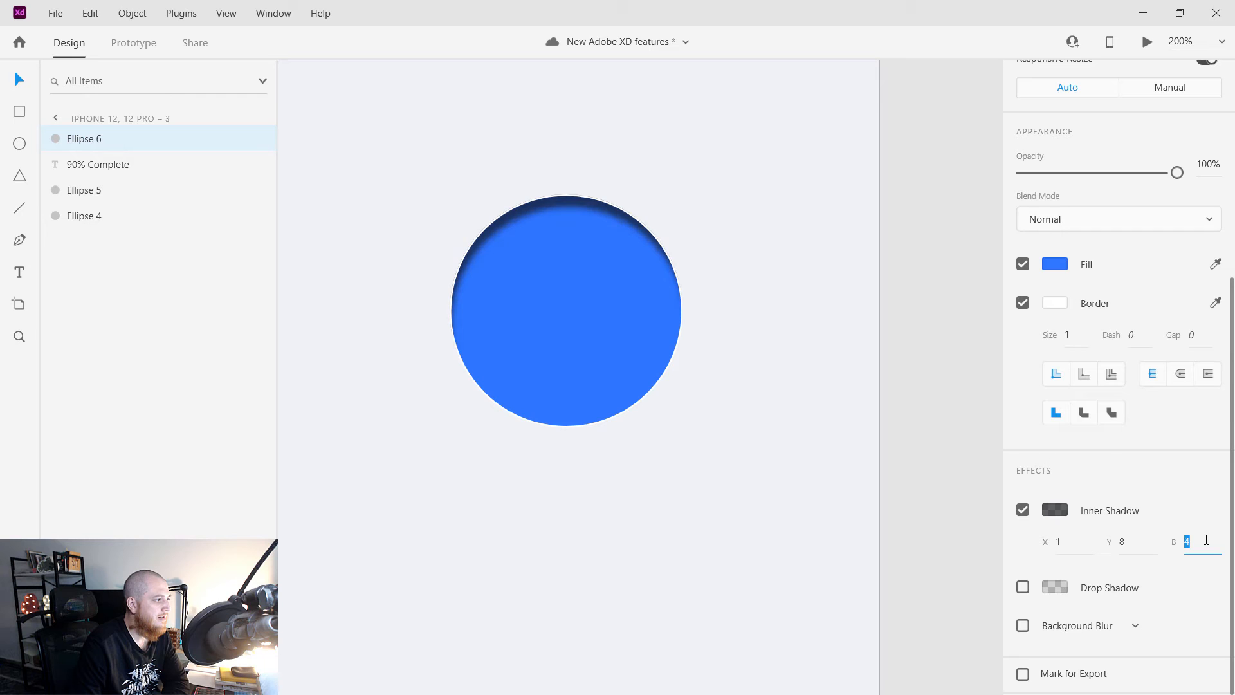
pyautogui.click(1129, 548)
pyautogui.press('Down')
pyautogui.press('Down')
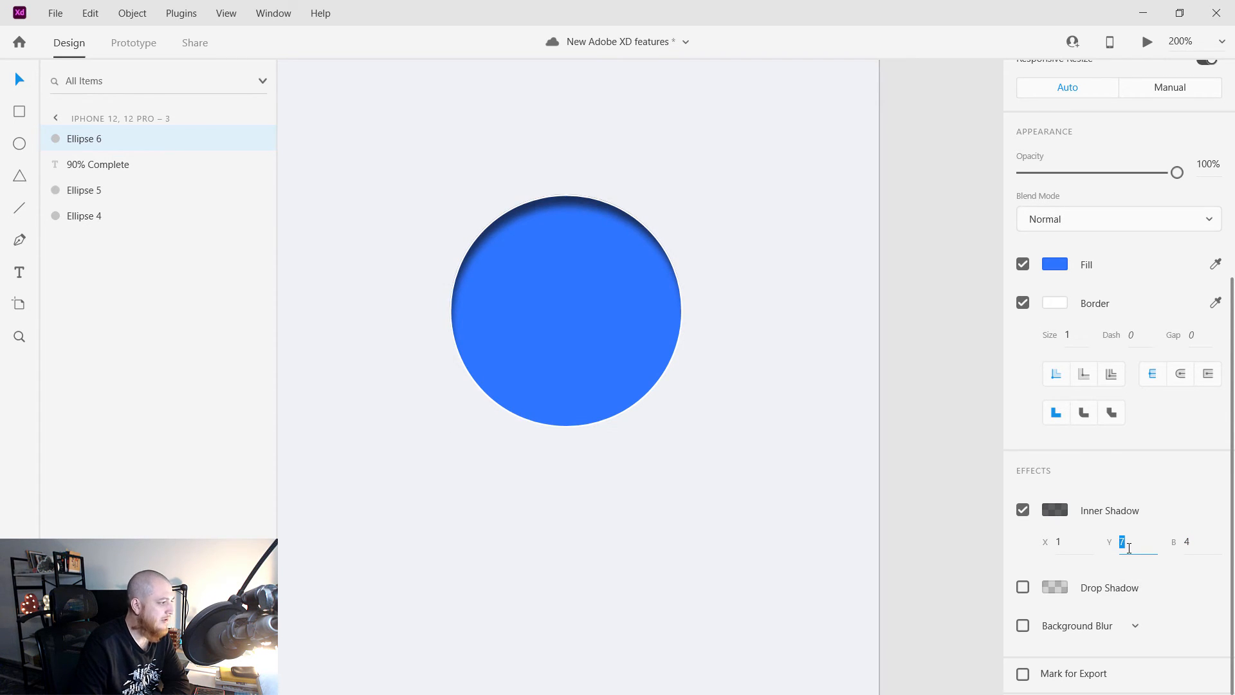
pyautogui.press('Down')
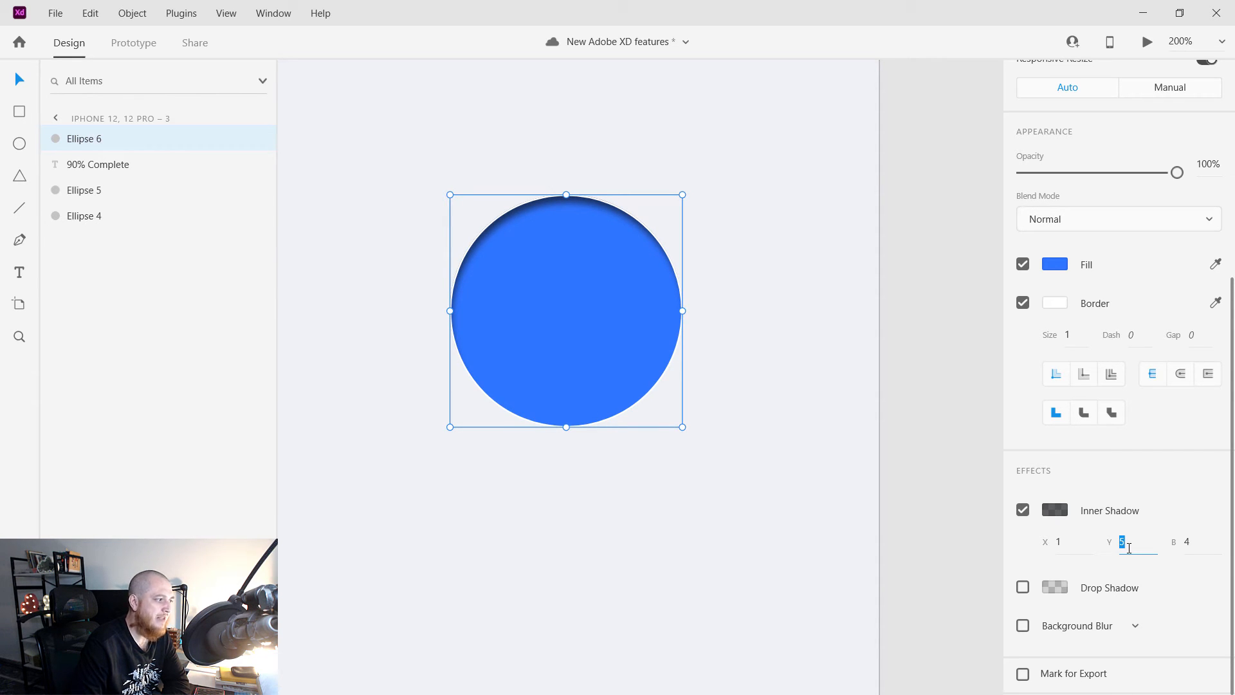
pyautogui.press('Down')
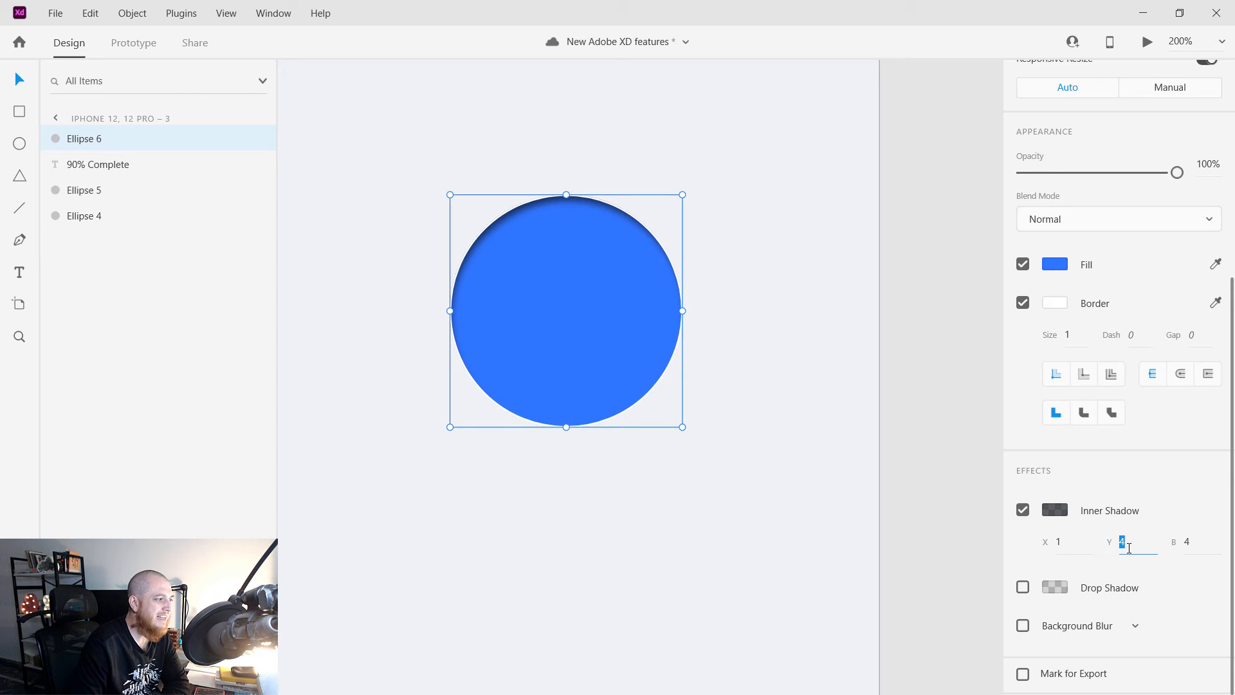
pyautogui.press('Up')
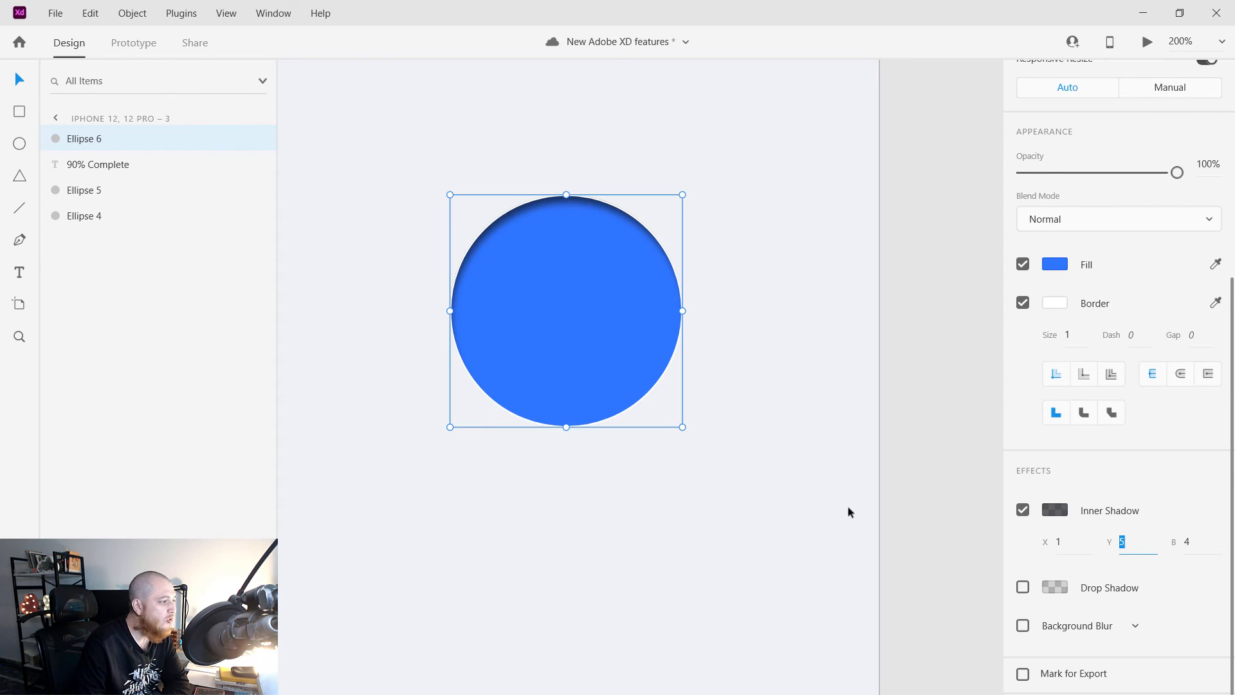
pyautogui.click(360, 343)
# Add the text label "Pressed" on the blue circle and move it to the circle's centre.
pyautogui.hotkey('ctrl', '1')
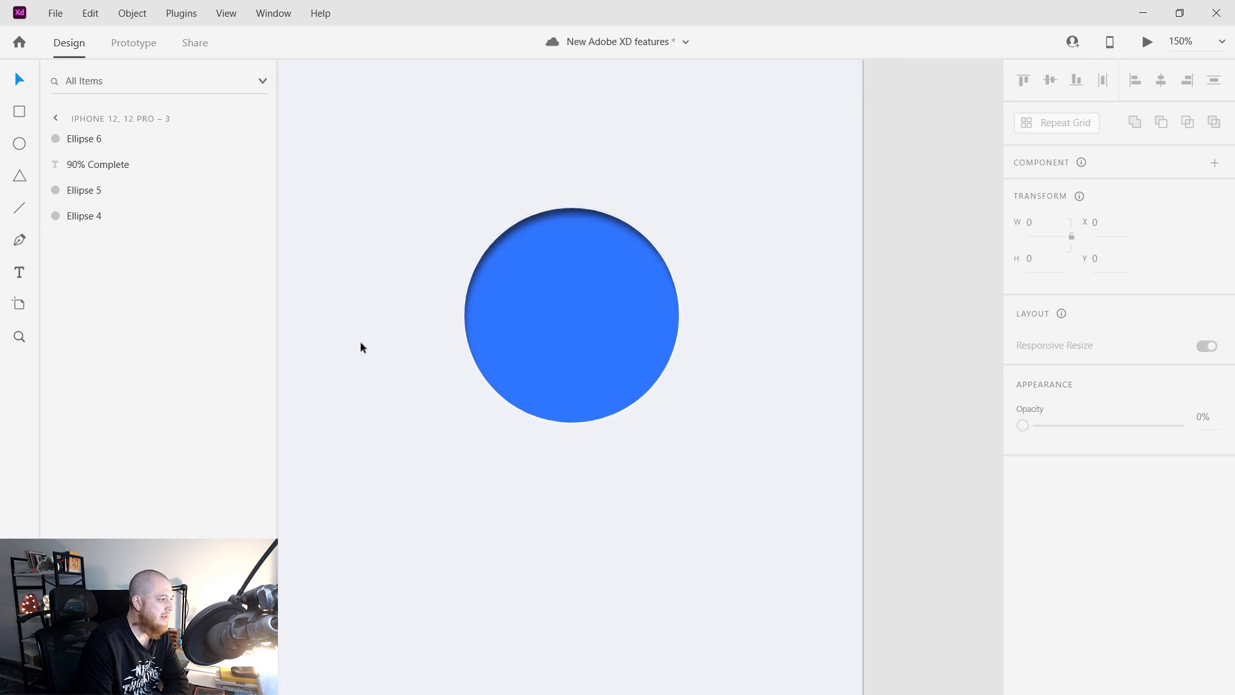
pyautogui.hotkey('ctrl', '=')
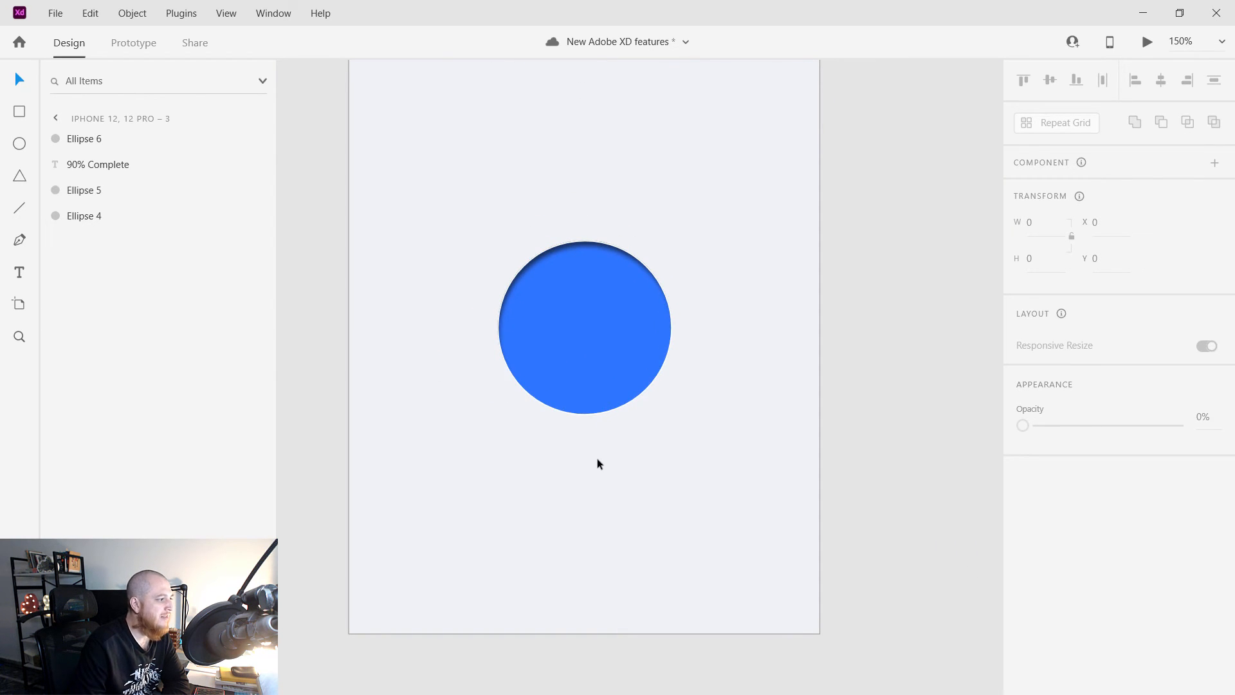
pyautogui.press('t')
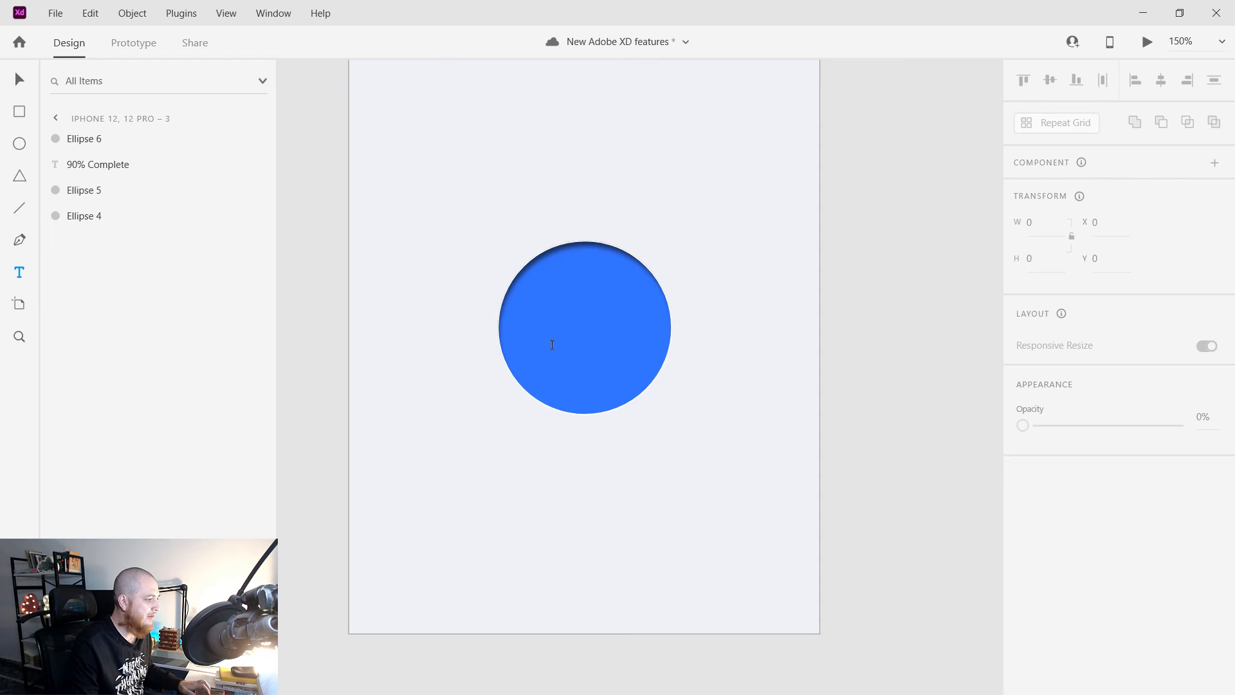
pyautogui.click(556, 322)
pyautogui.write('Pressed')
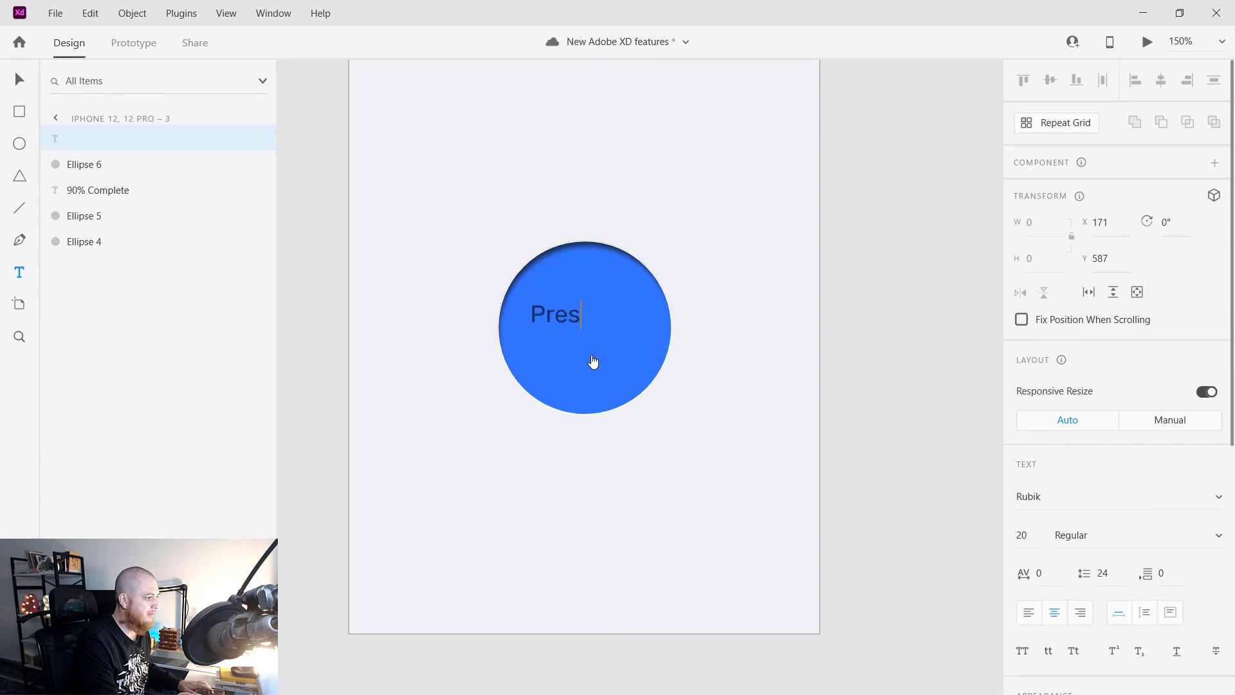
pyautogui.press('Escape')
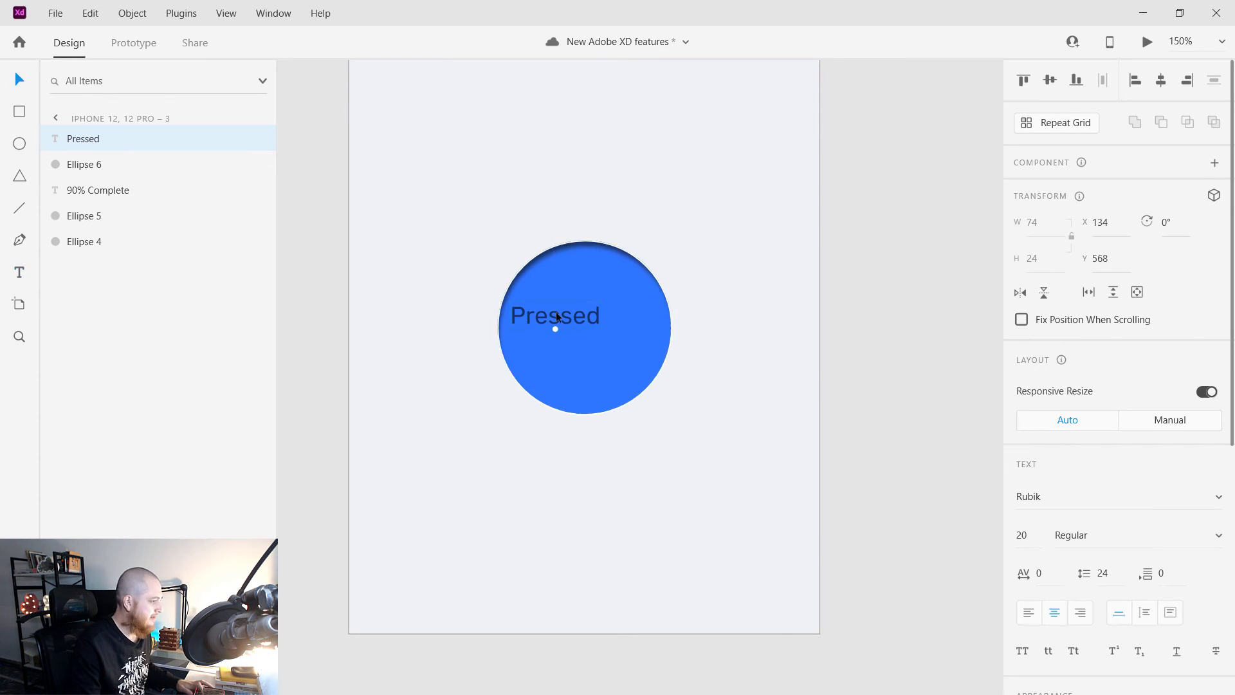
pyautogui.moveTo(577, 323); pyautogui.dragTo(604, 331)
# Change the "Pressed" label's fill to white and shift the label slightly up and to the right.
pyautogui.scroll(-4, 1083, 598)
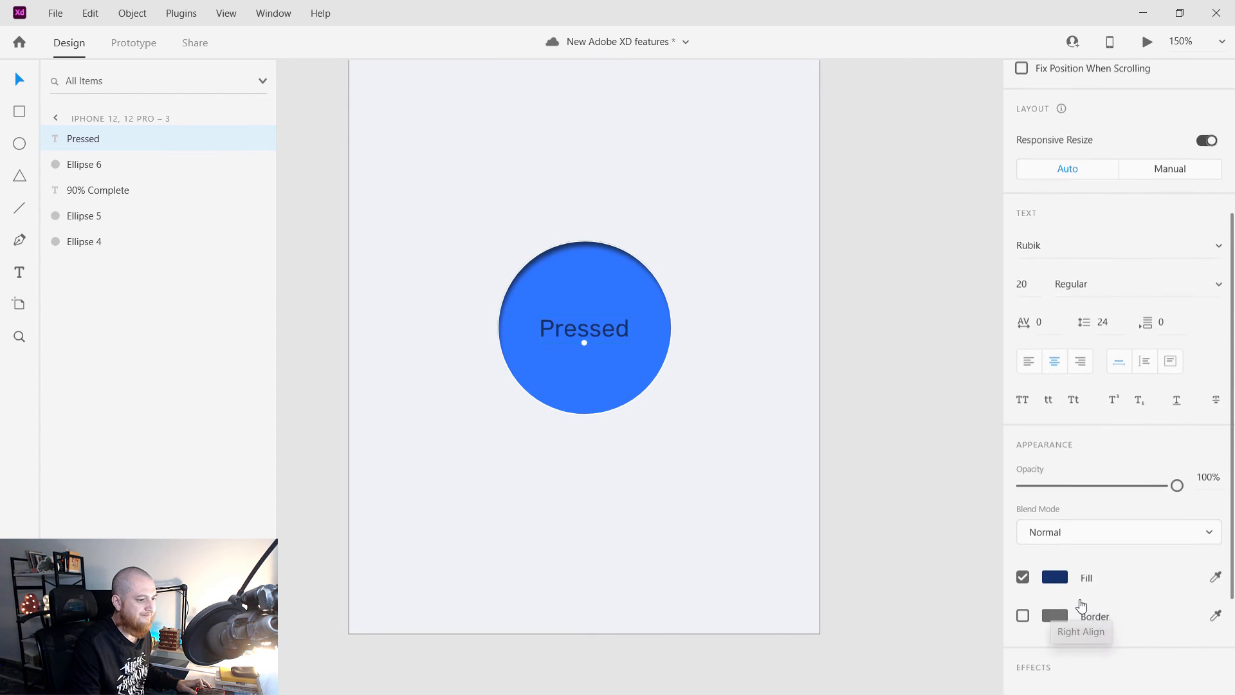
pyautogui.click(1055, 575)
pyautogui.moveTo(869, 527); pyautogui.dragTo(786, 463)
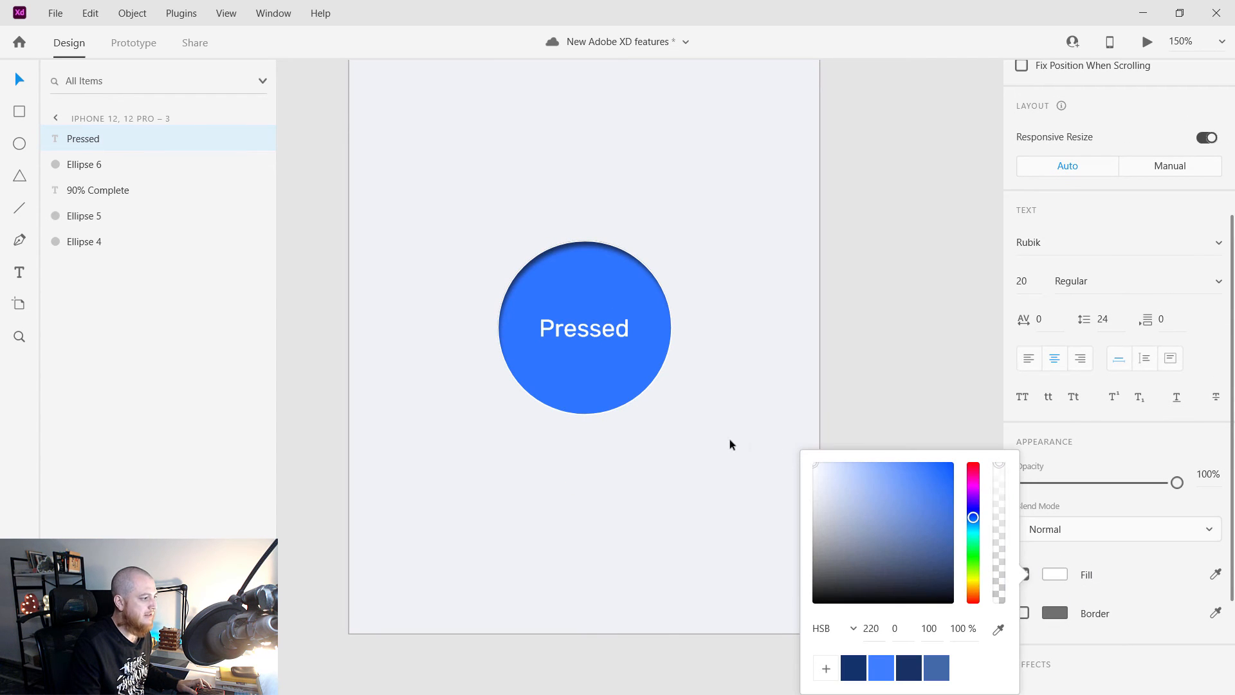
pyautogui.click(711, 438)
pyautogui.moveTo(577, 329); pyautogui.dragTo(578, 328)
pyautogui.click(486, 313)
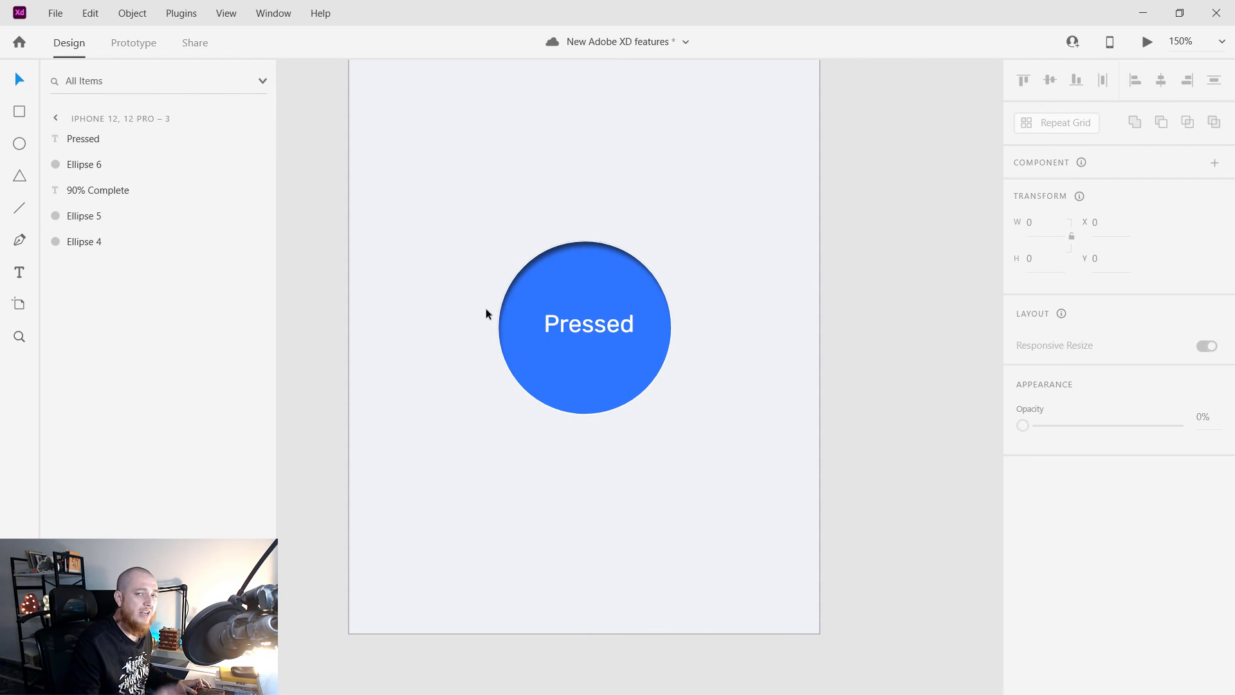
# Examine the X offset, Y offset and blur of the inner shadow on the blue circle.
pyautogui.click(591, 303)
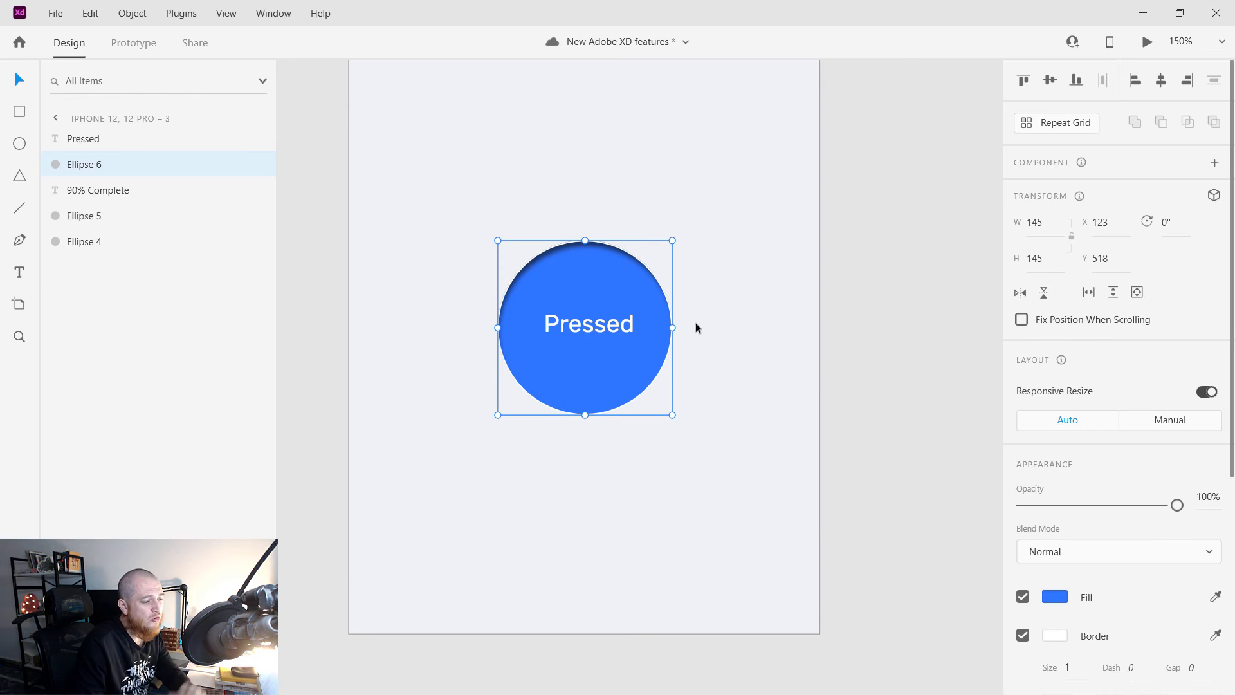
pyautogui.scroll(-4, 1117, 586)
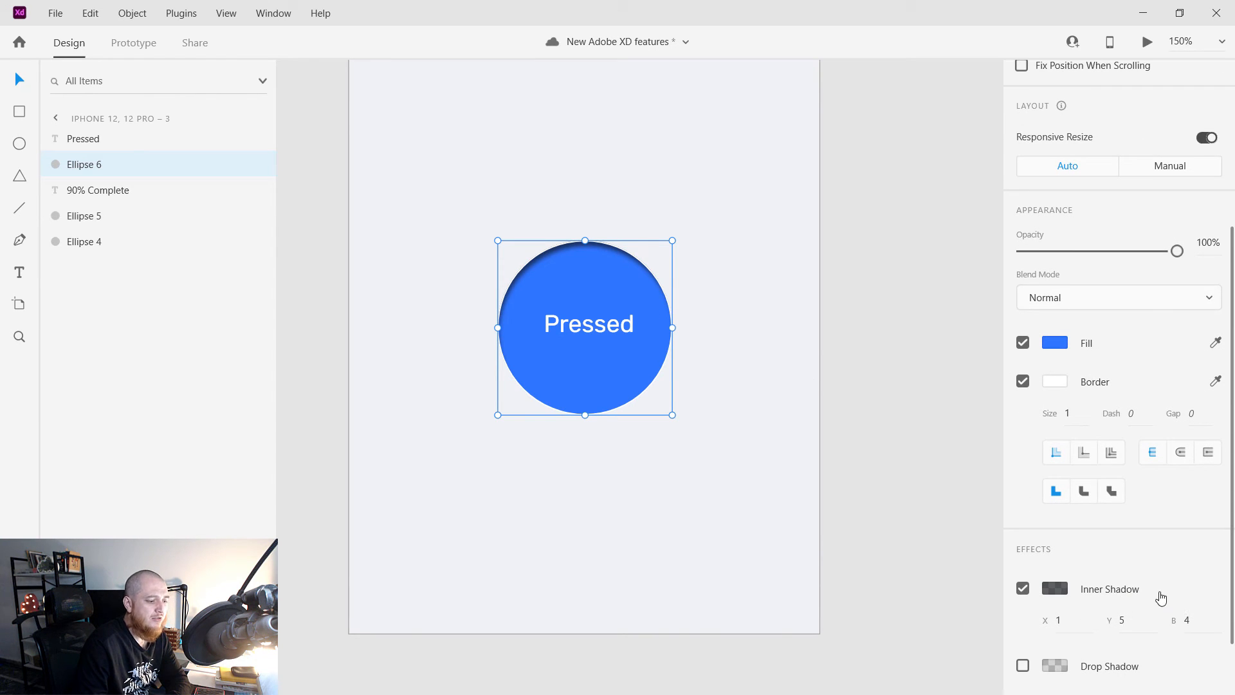
pyautogui.click(1136, 624)
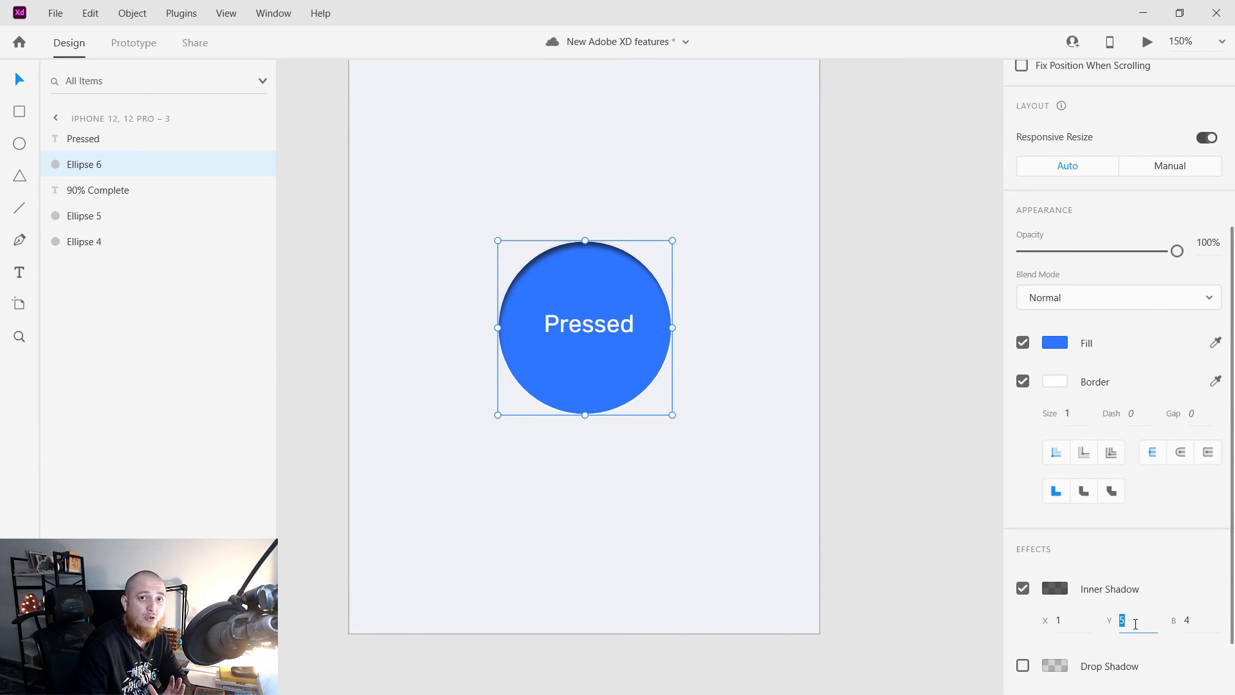
pyautogui.scroll(-1, 1131, 626)
pyautogui.click(1187, 544)
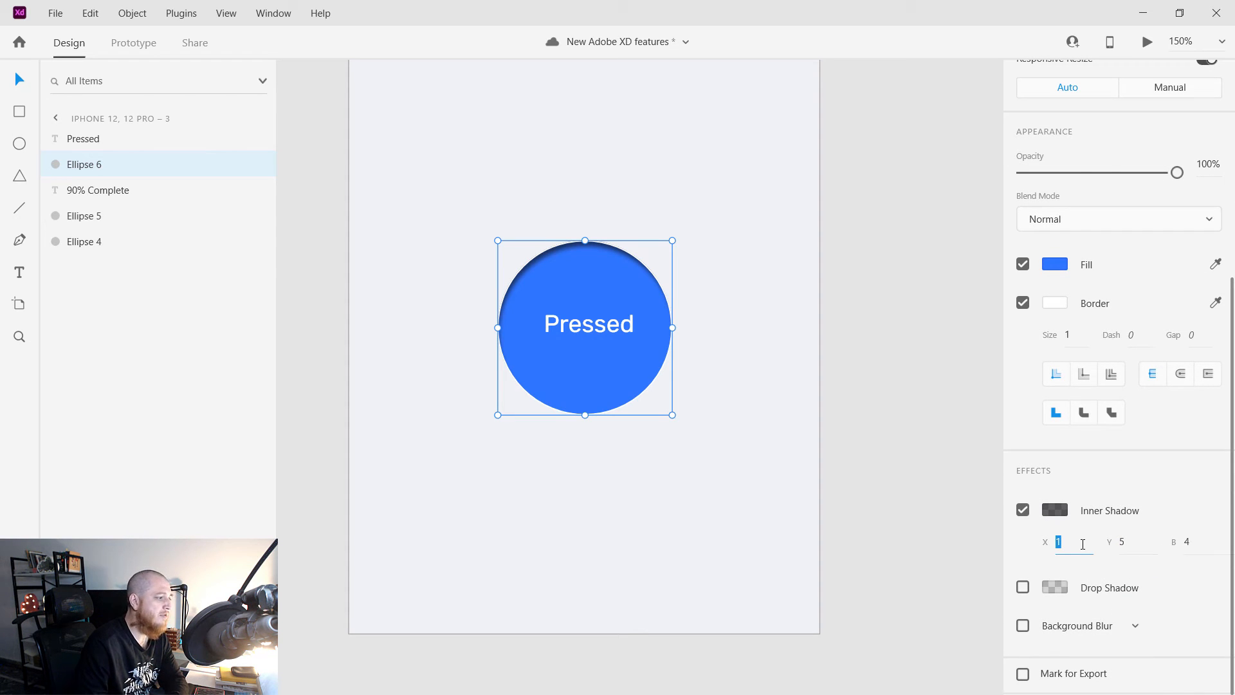
pyautogui.click(700, 476)
pyautogui.click(592, 398)
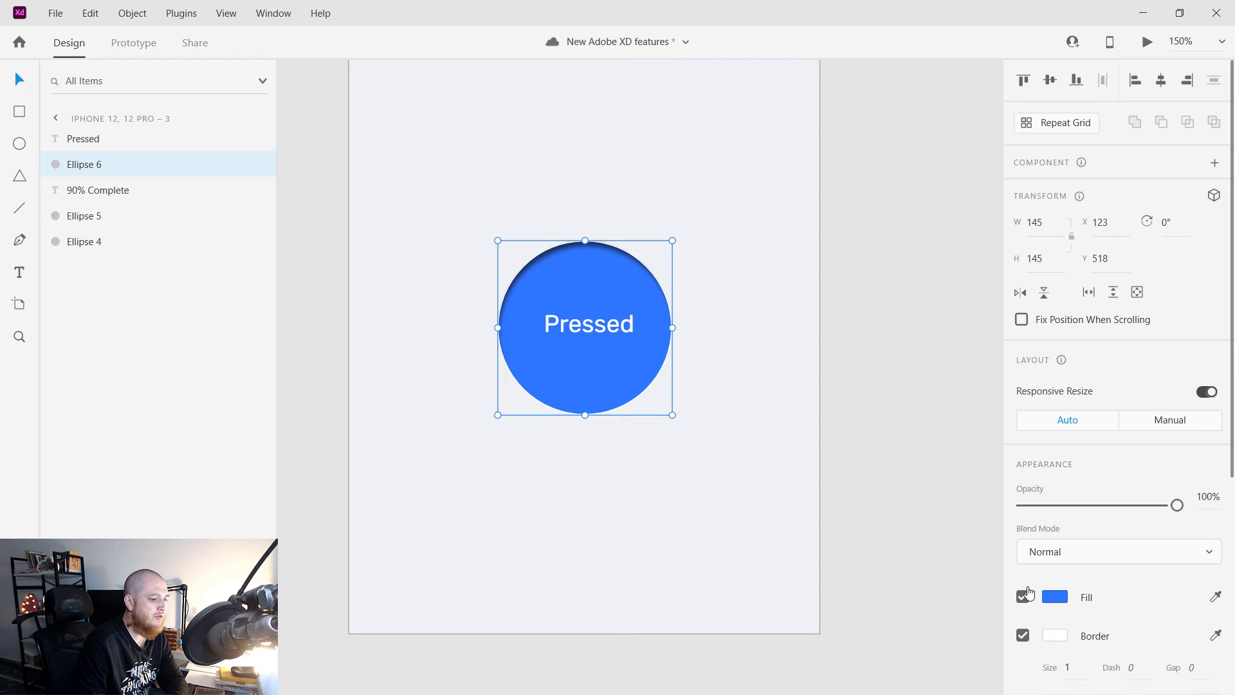
pyautogui.scroll(-2, 696, 497)
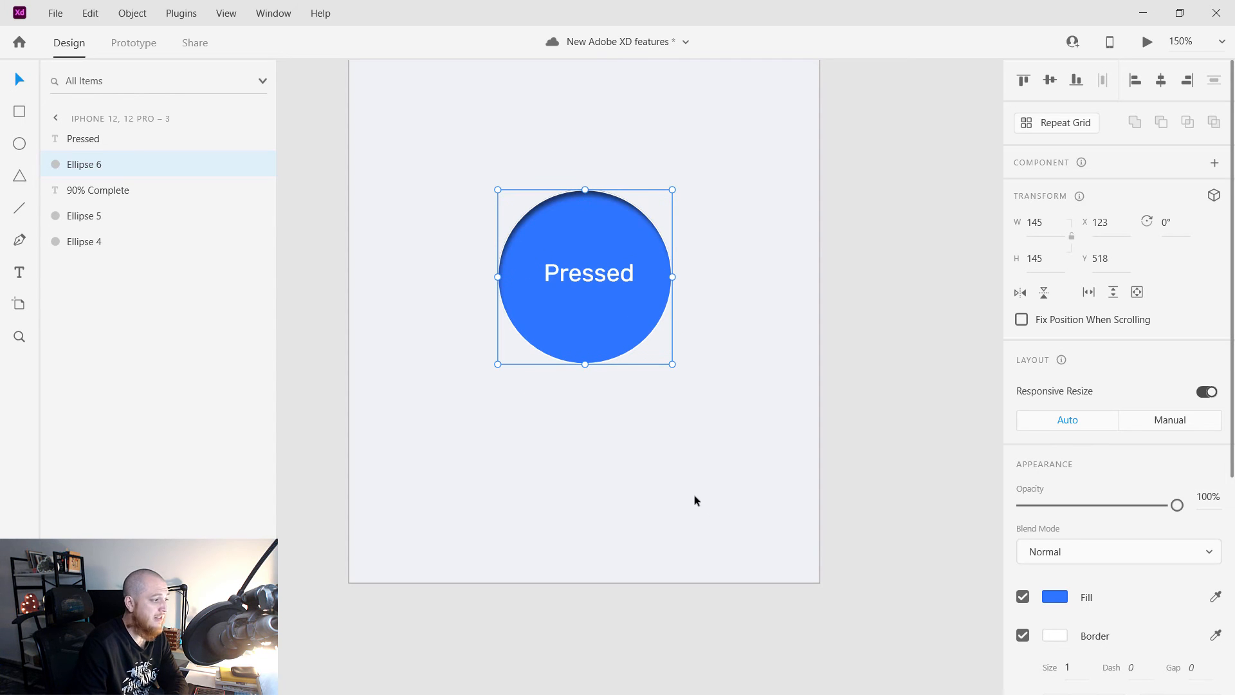
# Duplicate the iPhone 12, 12 Pro – 3 artboard and place the copy to the left of the original.
pyautogui.hotkey('ctrl', '-')
pyautogui.hotkey('ctrl', '-')
pyautogui.hotkey('ctrl', '-')
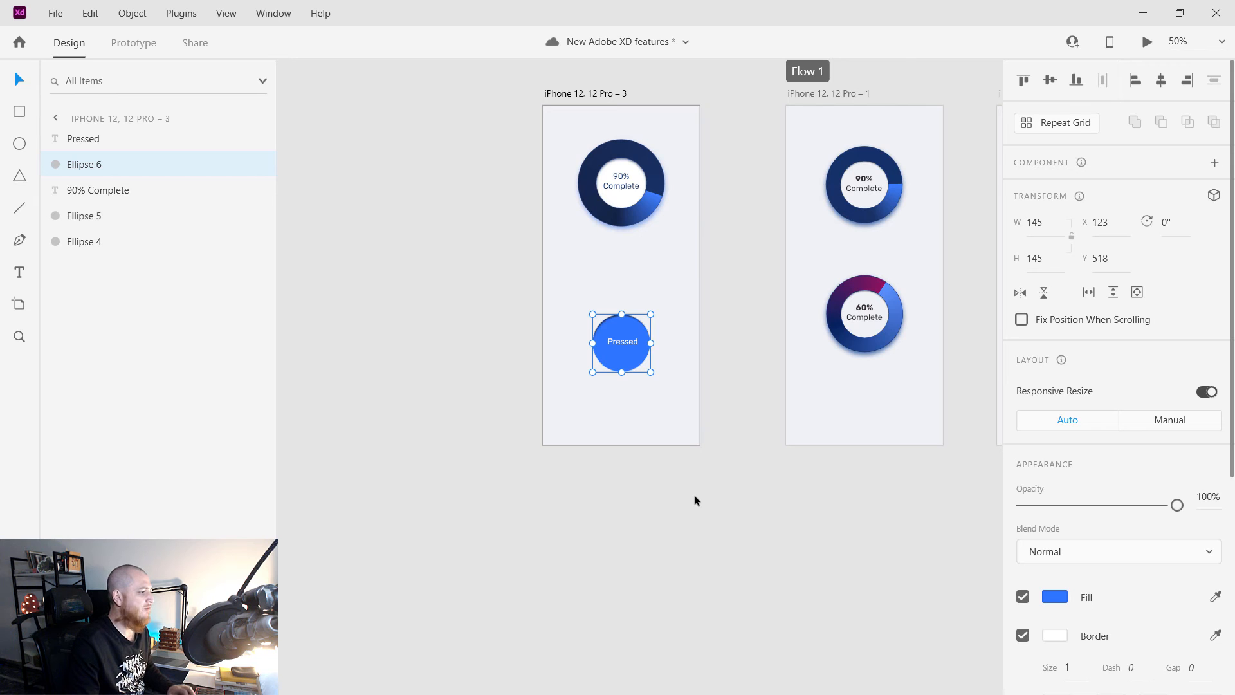
pyautogui.click(419, 374)
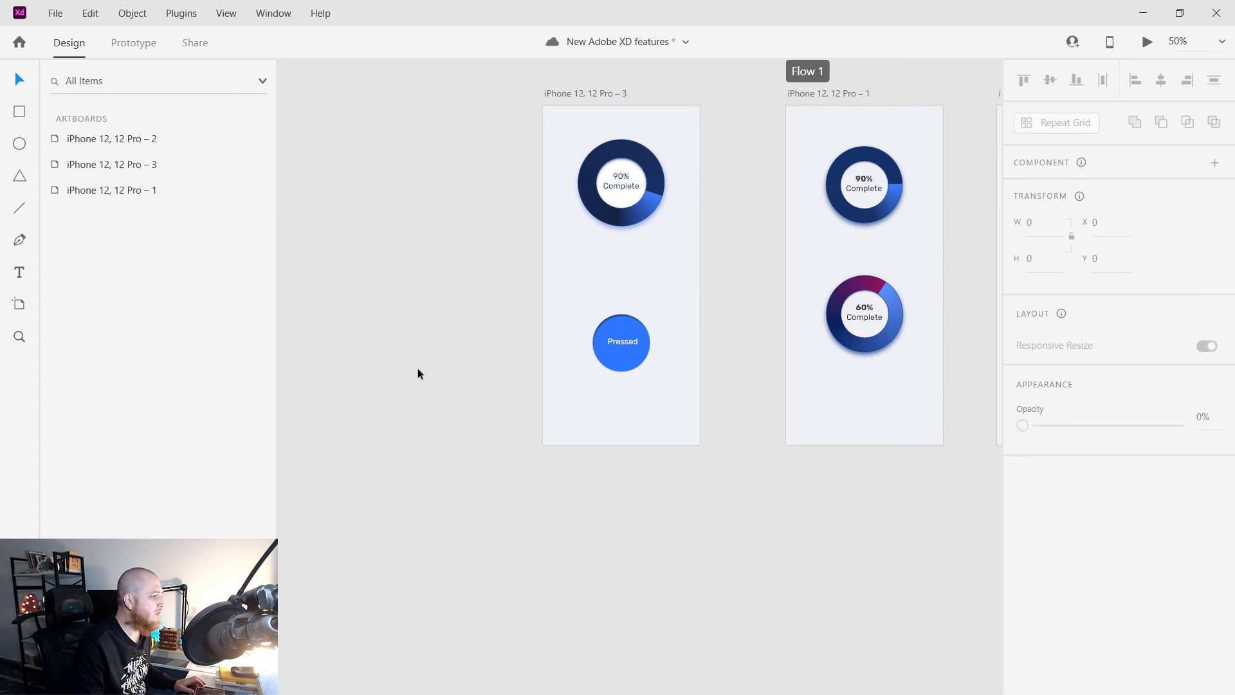
pyautogui.click(582, 93)
pyautogui.moveTo(586, 93); pyautogui.dragTo(372, 97)
# Delete the 90% Complete ring and the Pressed button from the duplicated artboard, leaving it empty.
pyautogui.click(385, 152)
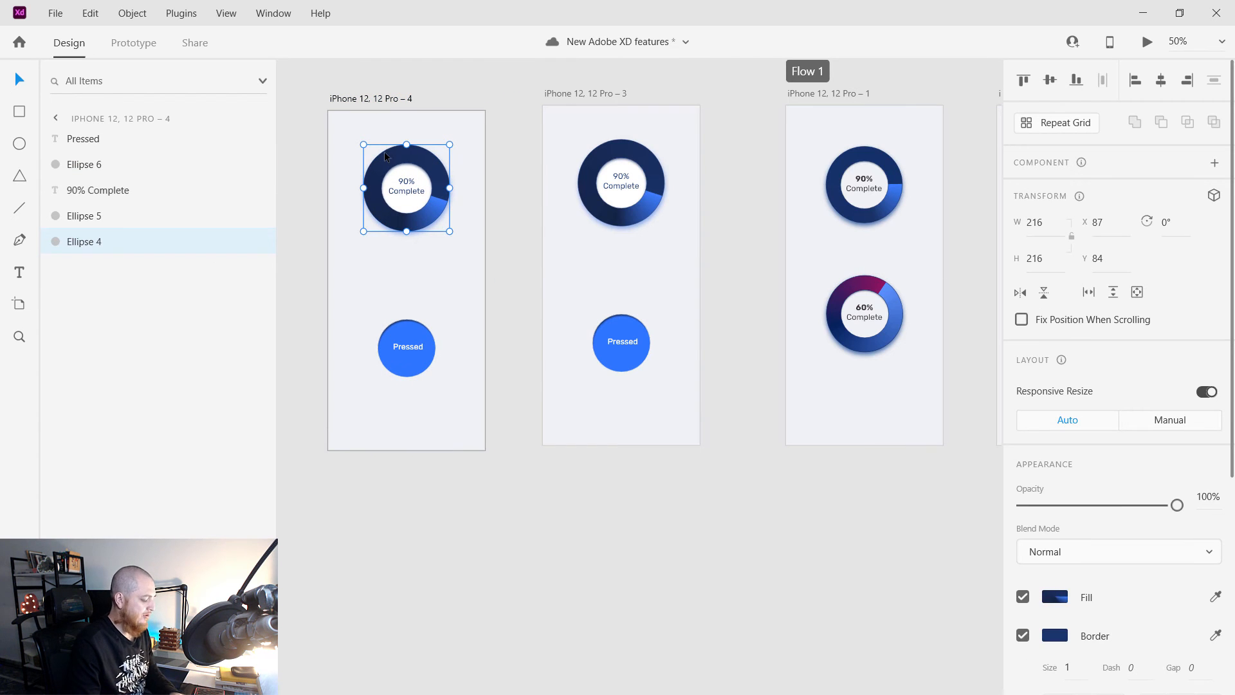
pyautogui.press('Delete')
pyautogui.click(391, 186)
pyautogui.moveTo(357, 150); pyautogui.dragTo(440, 222)
pyautogui.press('Delete')
pyautogui.moveTo(360, 305); pyautogui.dragTo(453, 425)
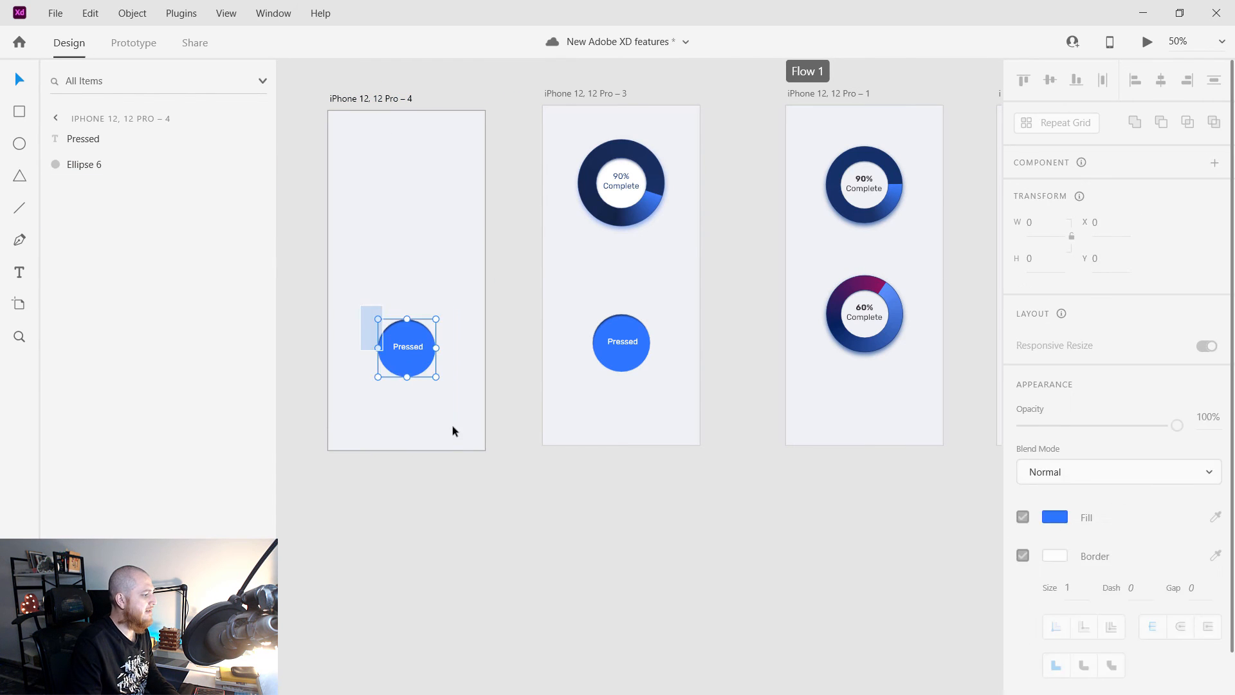
pyautogui.press('Delete')
# Draw a rectangle about 280 by 86 on the empty artboard and set its corner radius to 36.
pyautogui.click(20, 113)
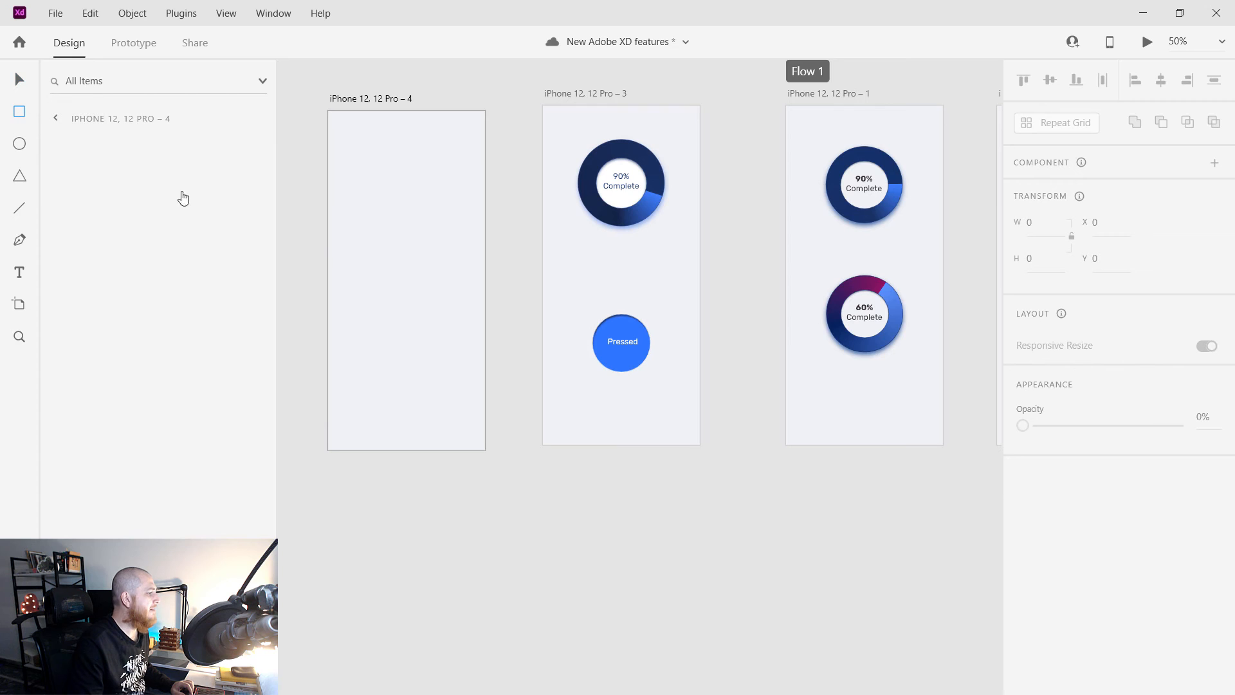
pyautogui.moveTo(361, 239); pyautogui.dragTo(473, 274)
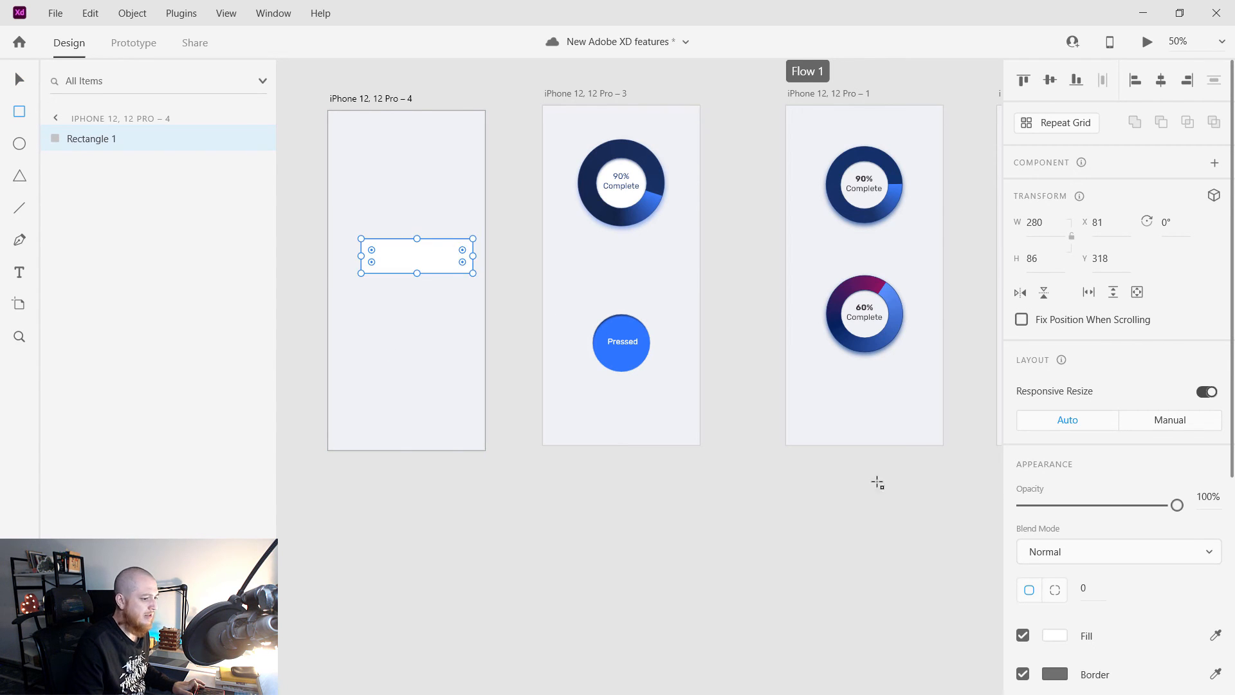
pyautogui.click(1091, 587)
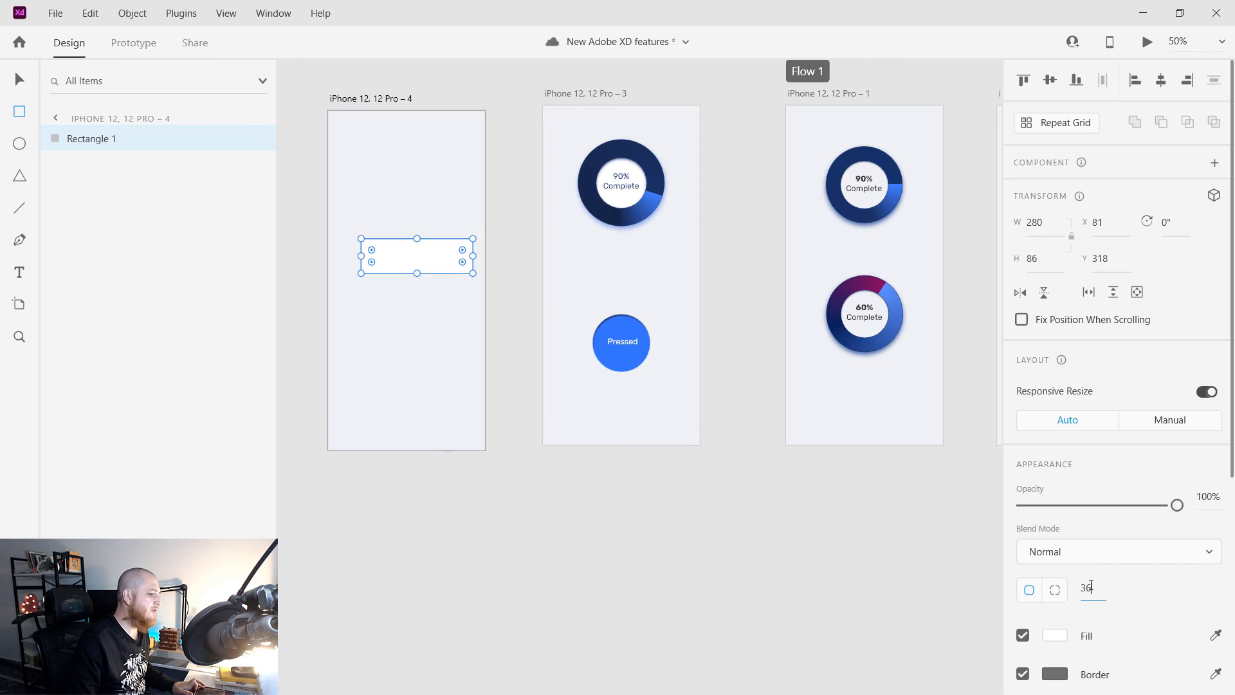
pyautogui.press('Return')
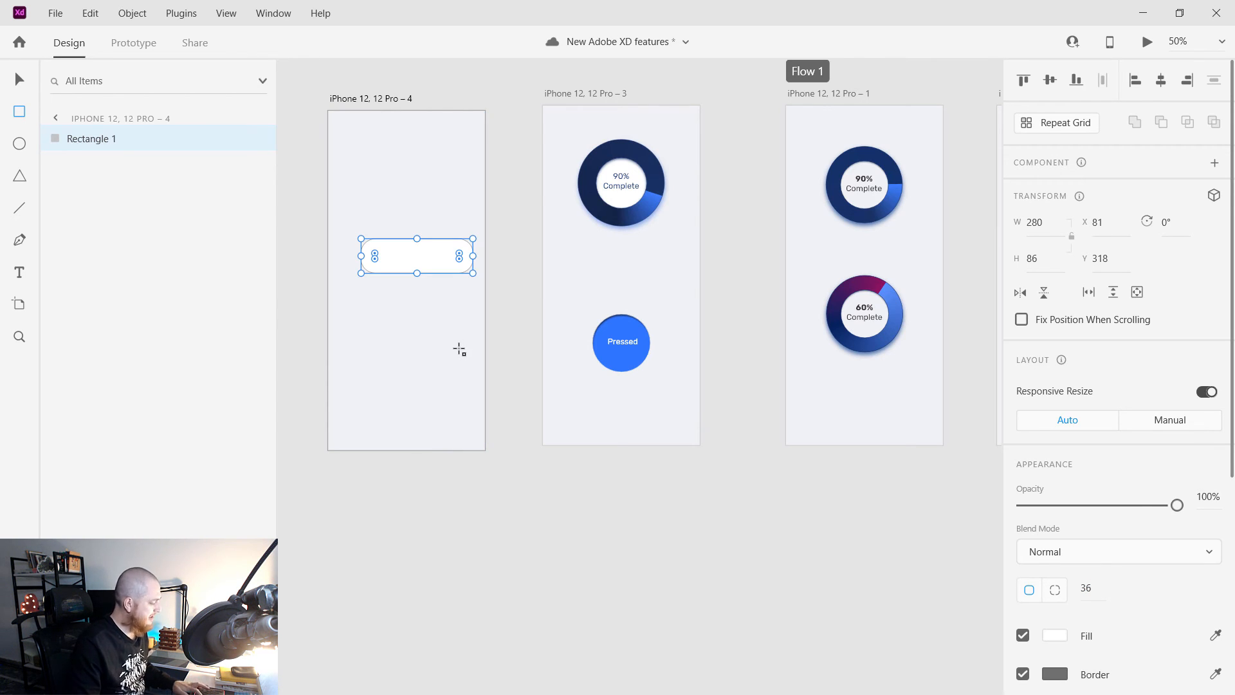
# Move the rounded rectangle to the horizontal centre of its artboard, at about X 55, Y 308.
pyautogui.press('v')
pyautogui.click(438, 345)
pyautogui.moveTo(448, 348); pyautogui.dragTo(551, 469)
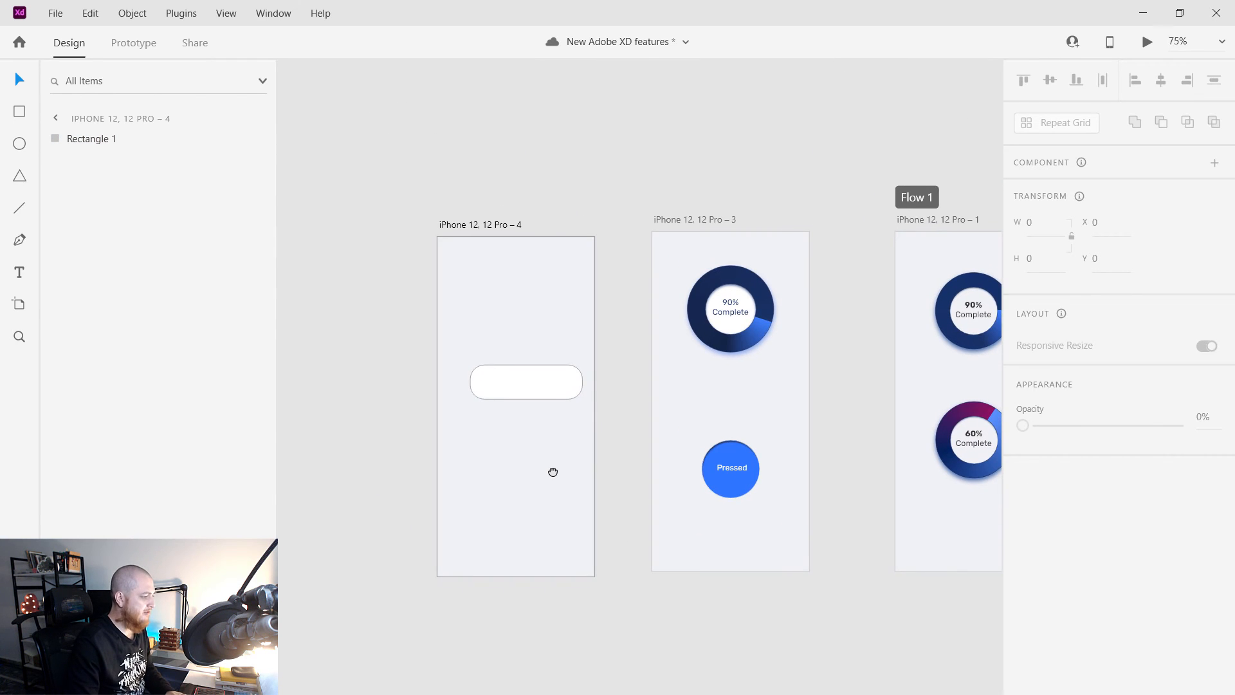
pyautogui.hotkey('ctrl', '1')
pyautogui.moveTo(469, 501); pyautogui.dragTo(626, 422)
pyautogui.click(593, 305)
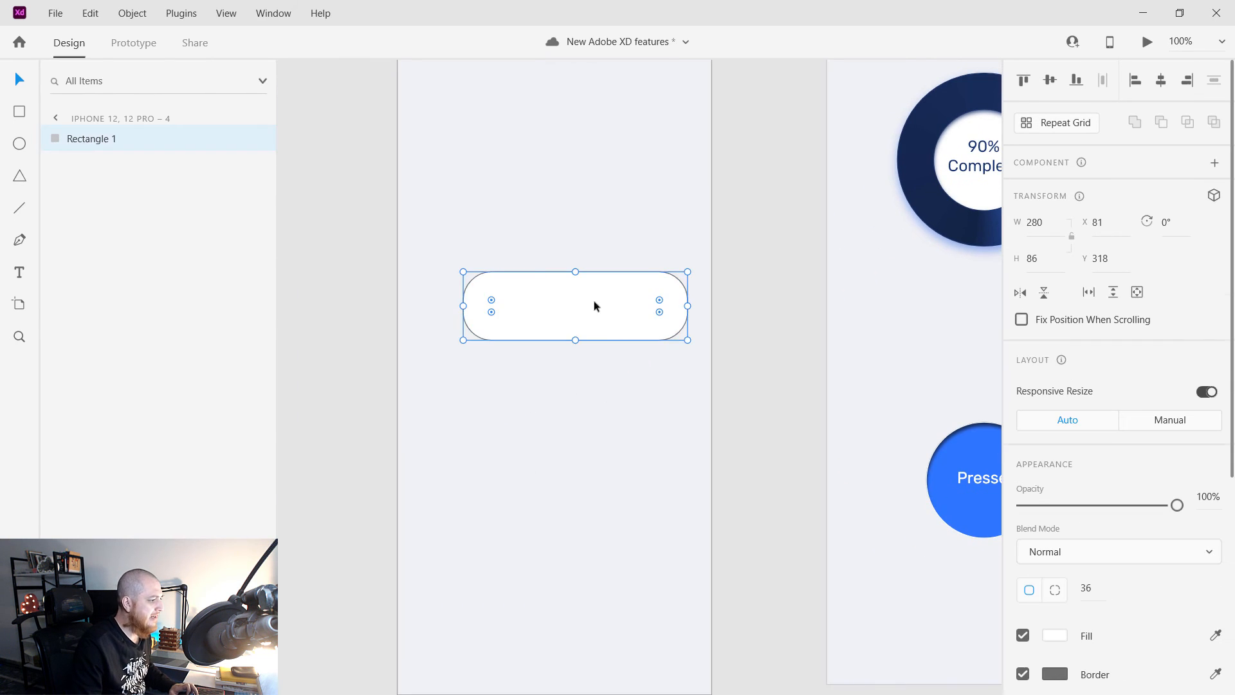
pyautogui.moveTo(592, 305); pyautogui.dragTo(580, 296)
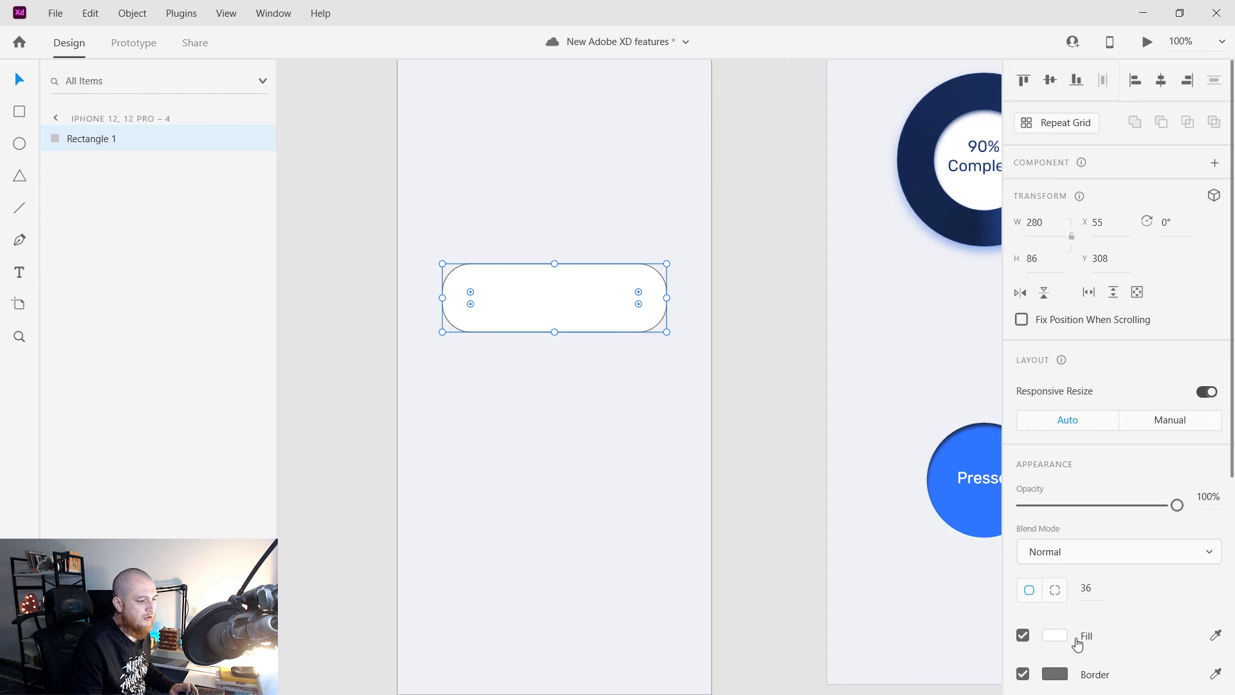
# Set the rounded rectangle's border size to 5, after trying 3, and keep the rectangle selected.
pyautogui.scroll(-5, 1093, 650)
pyautogui.scroll(-1, 1096, 658)
pyautogui.click(1073, 373)
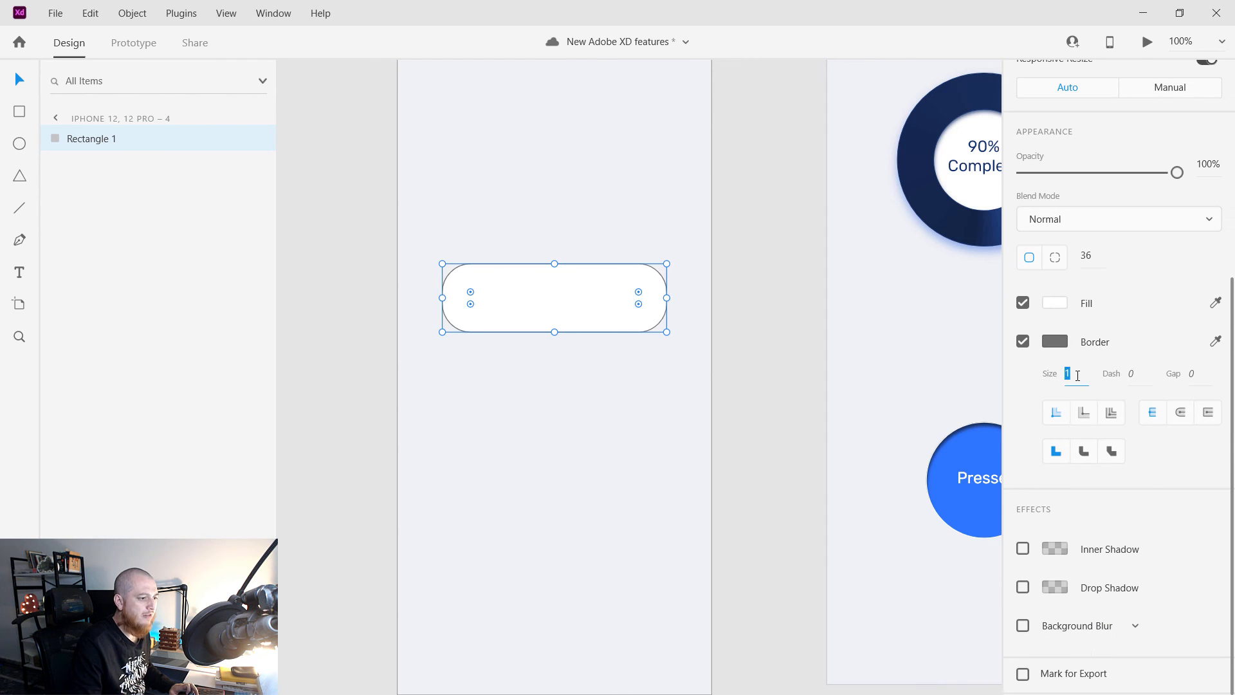
pyautogui.write('3')
pyautogui.press('Return')
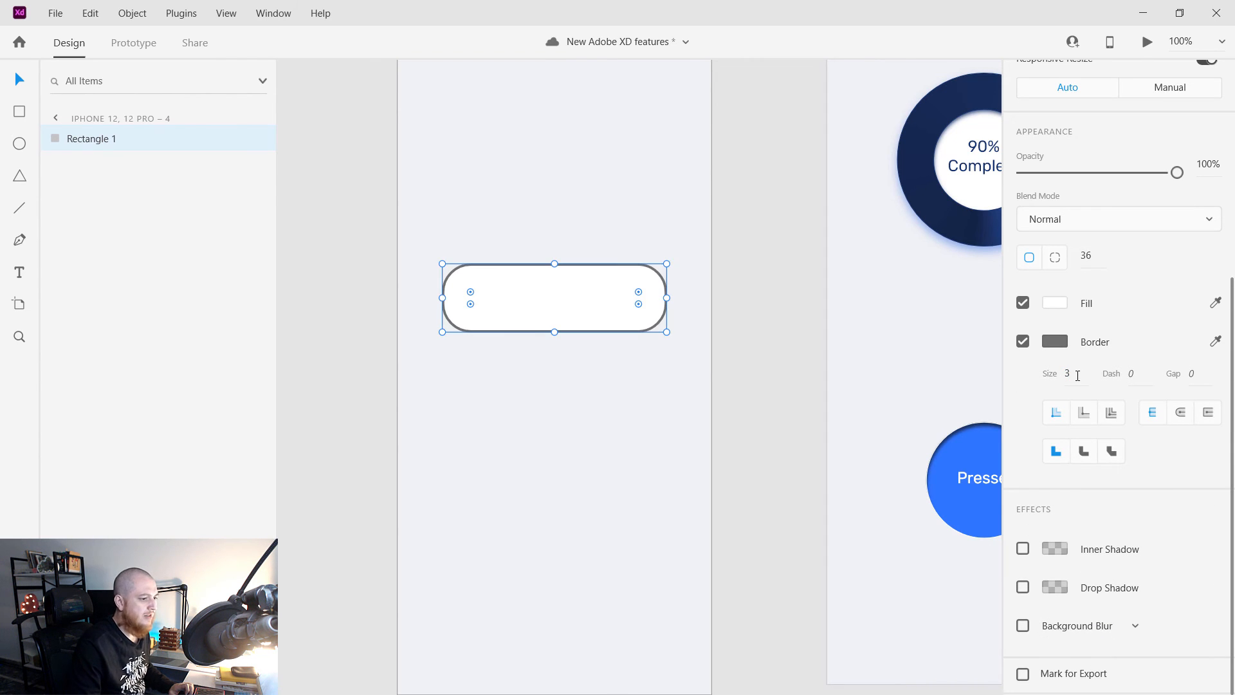
pyautogui.press('Up')
pyautogui.press('Up')
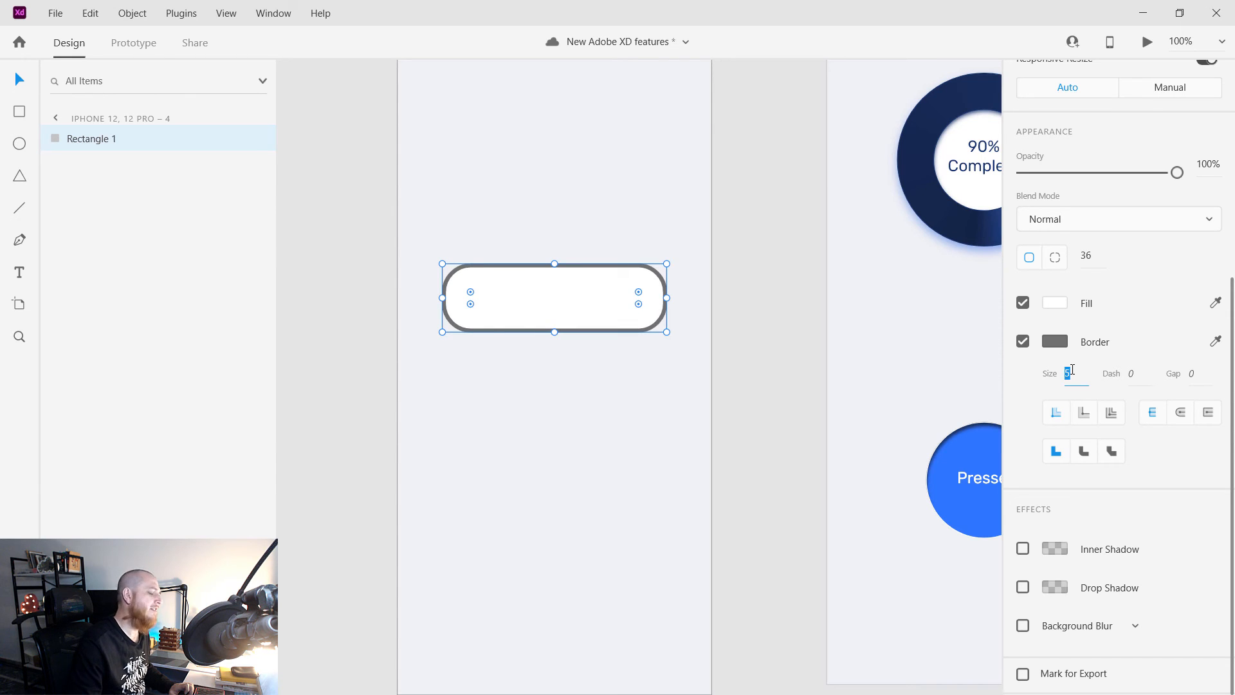
pyautogui.click(534, 434)
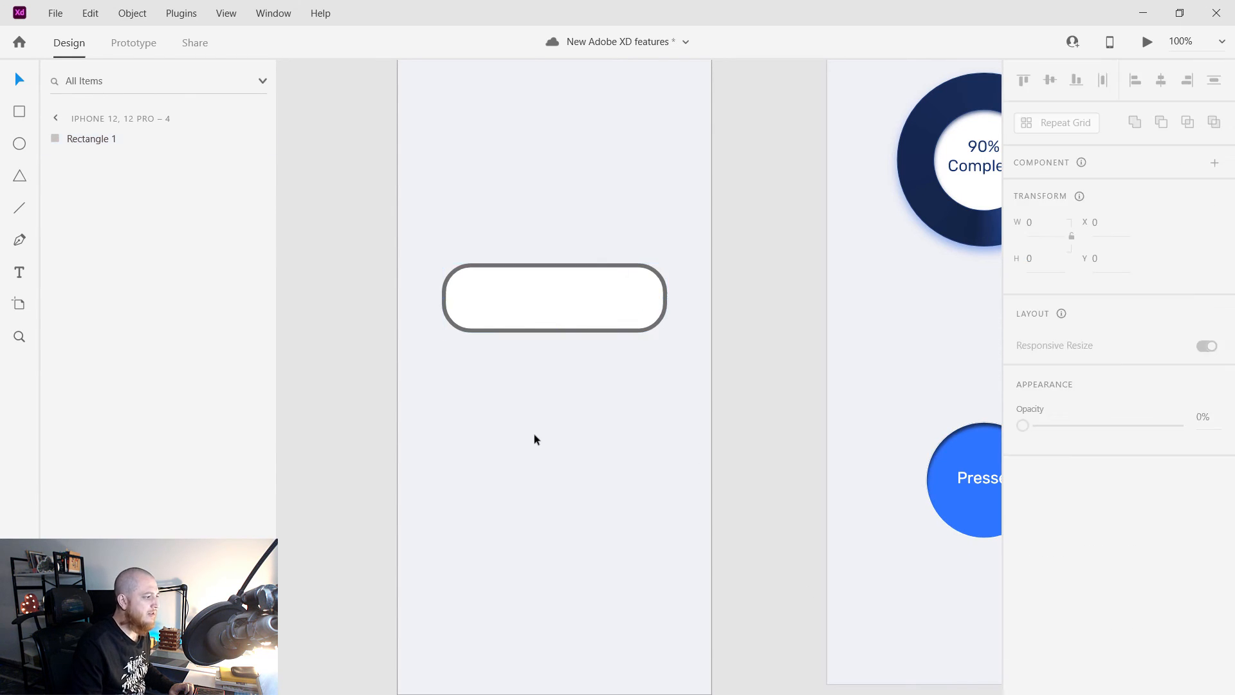
pyautogui.click(608, 313)
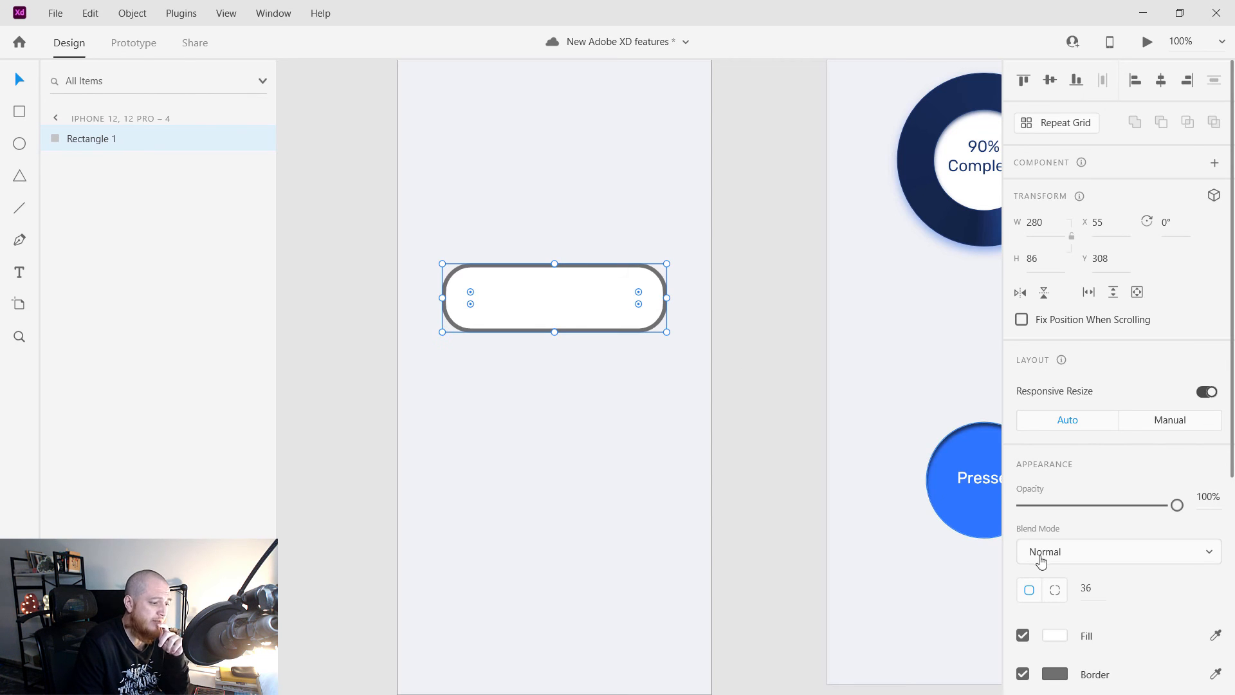
# Colour the rounded rectangle's border blue at HSB 220, 88, 68 and turn off its fill.
pyautogui.scroll(-5, 1026, 634)
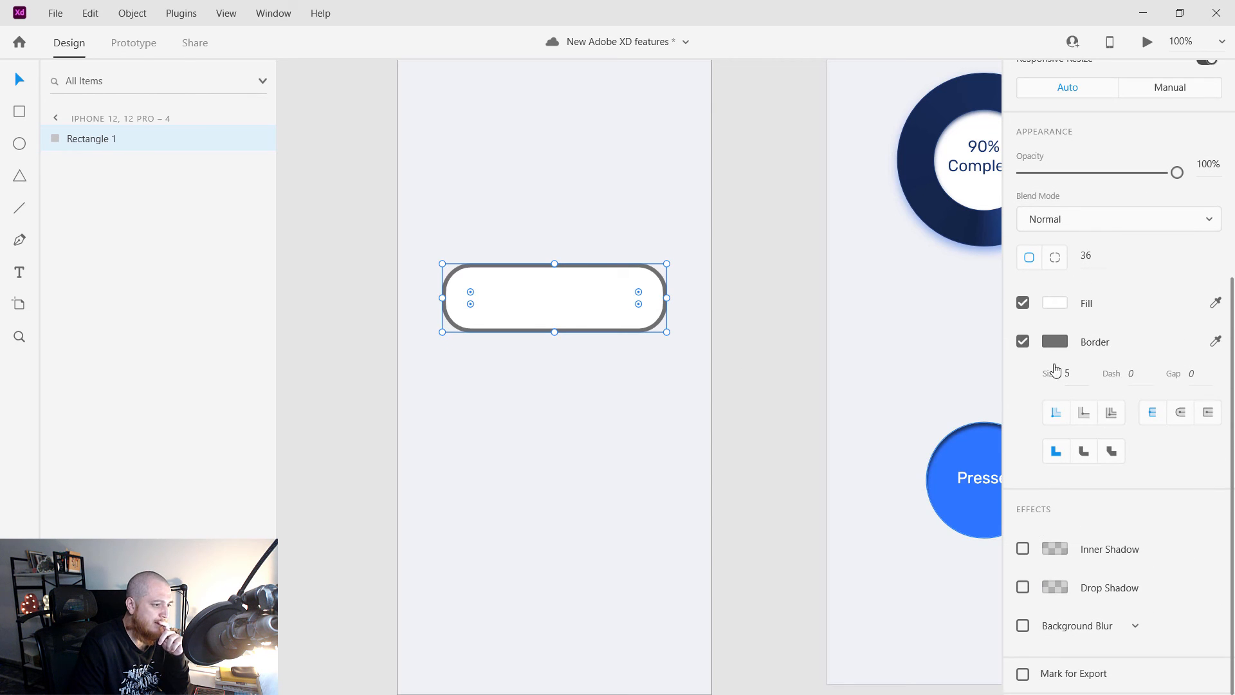
pyautogui.click(1056, 342)
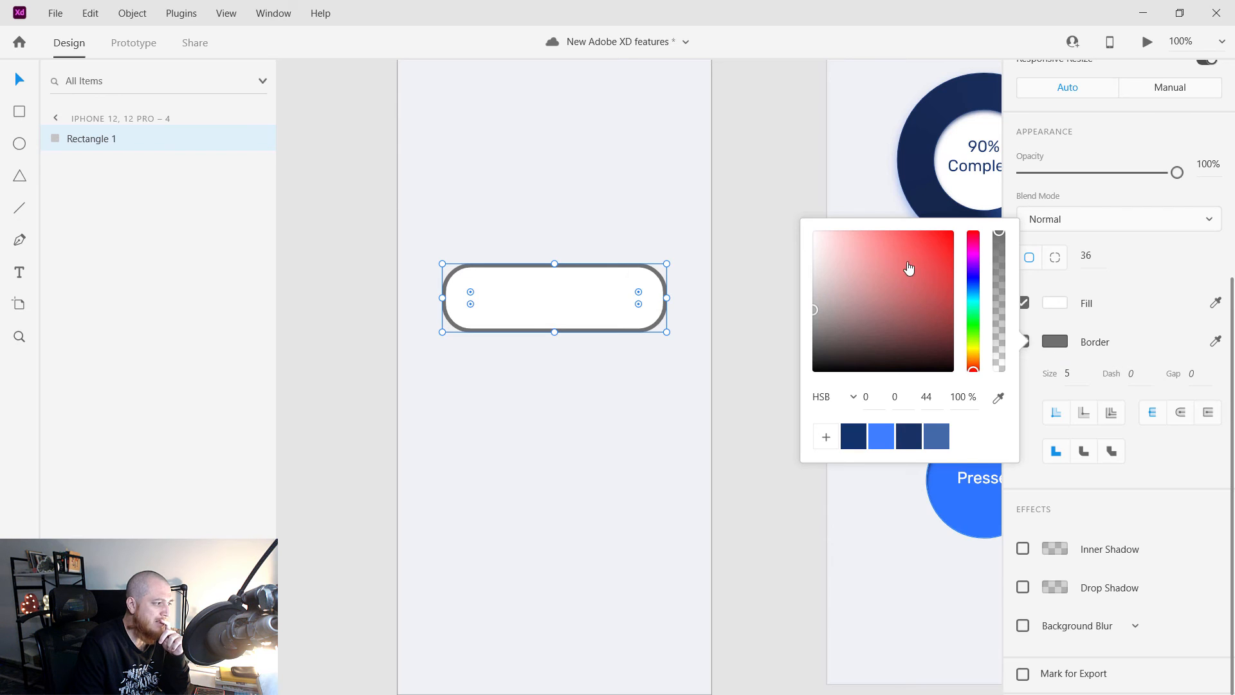
pyautogui.moveTo(880, 333); pyautogui.dragTo(938, 278)
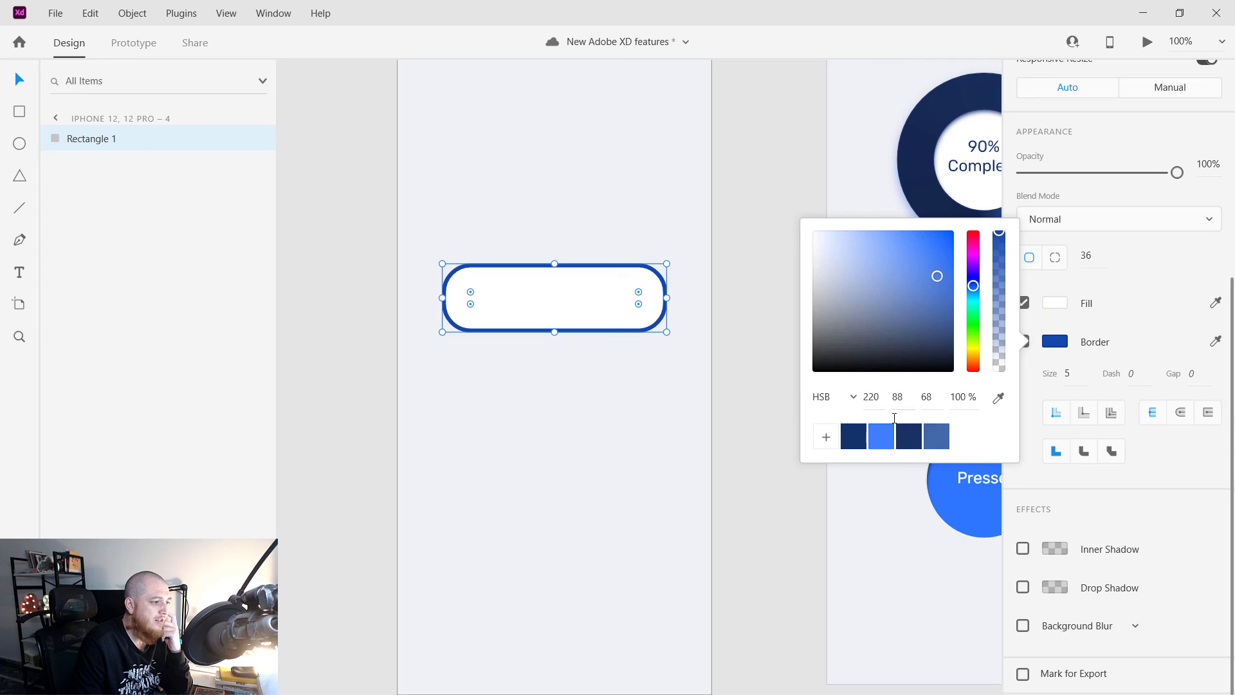
pyautogui.click(596, 293)
pyautogui.click(1023, 302)
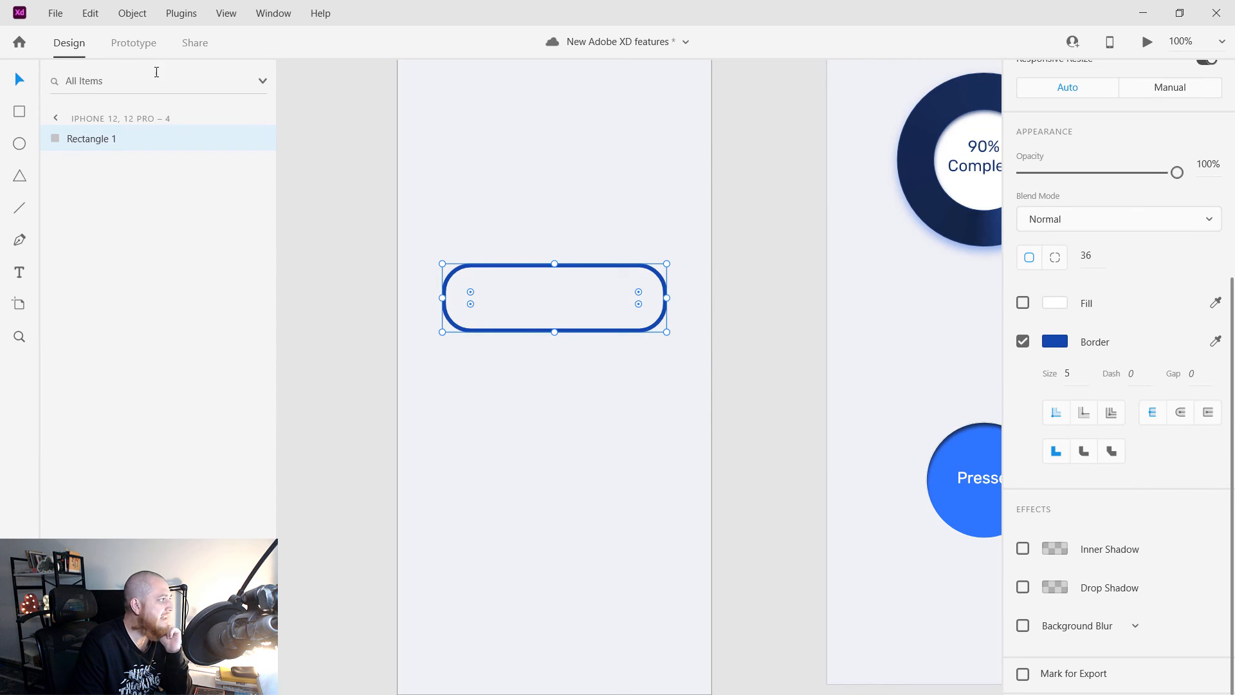
# Convert the rounded rectangle's border into a filled shape with Outline Stroke.
pyautogui.click(132, 16)
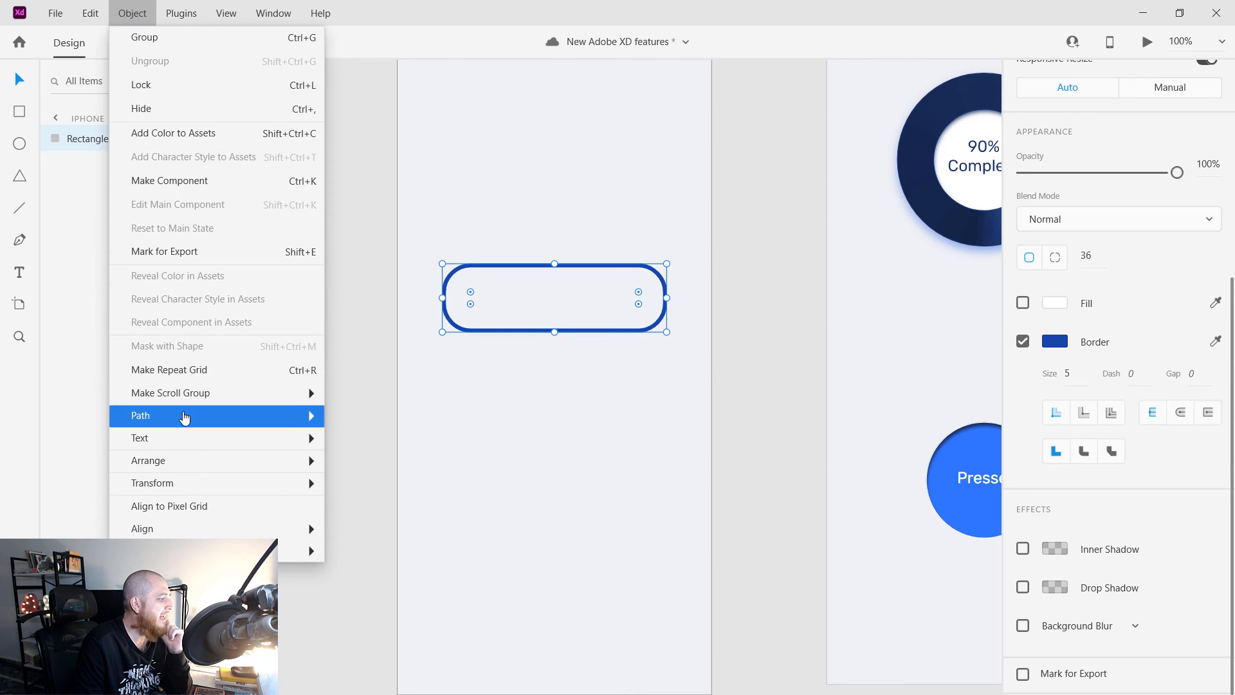
pyautogui.moveTo(184, 419)
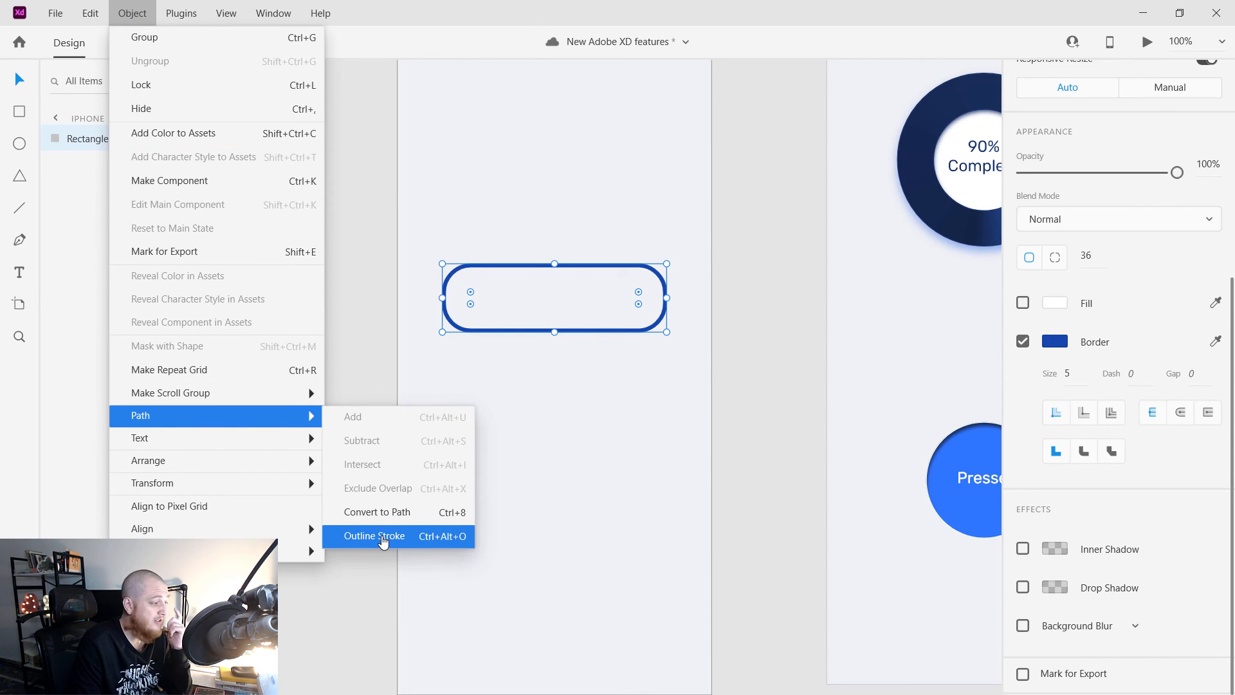
pyautogui.click(383, 542)
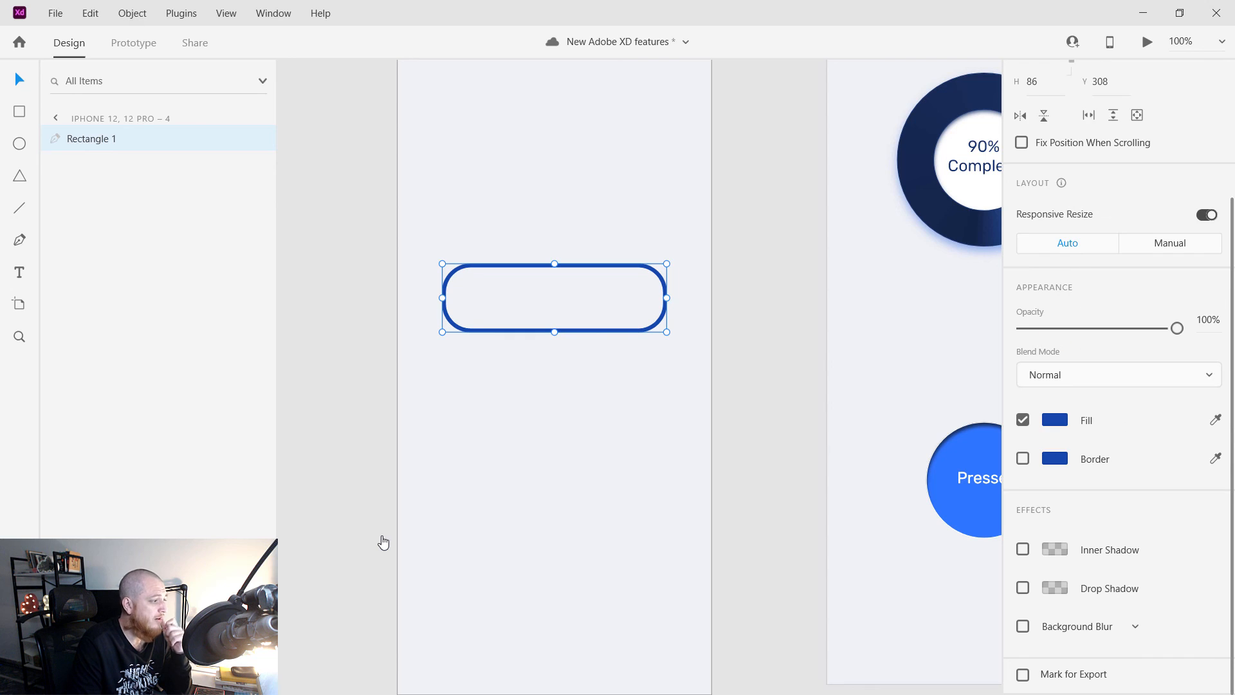
# Change the outlined shape's fill to a linear gradient and set its first stop to the bright blue swatch.
pyautogui.click(1055, 422)
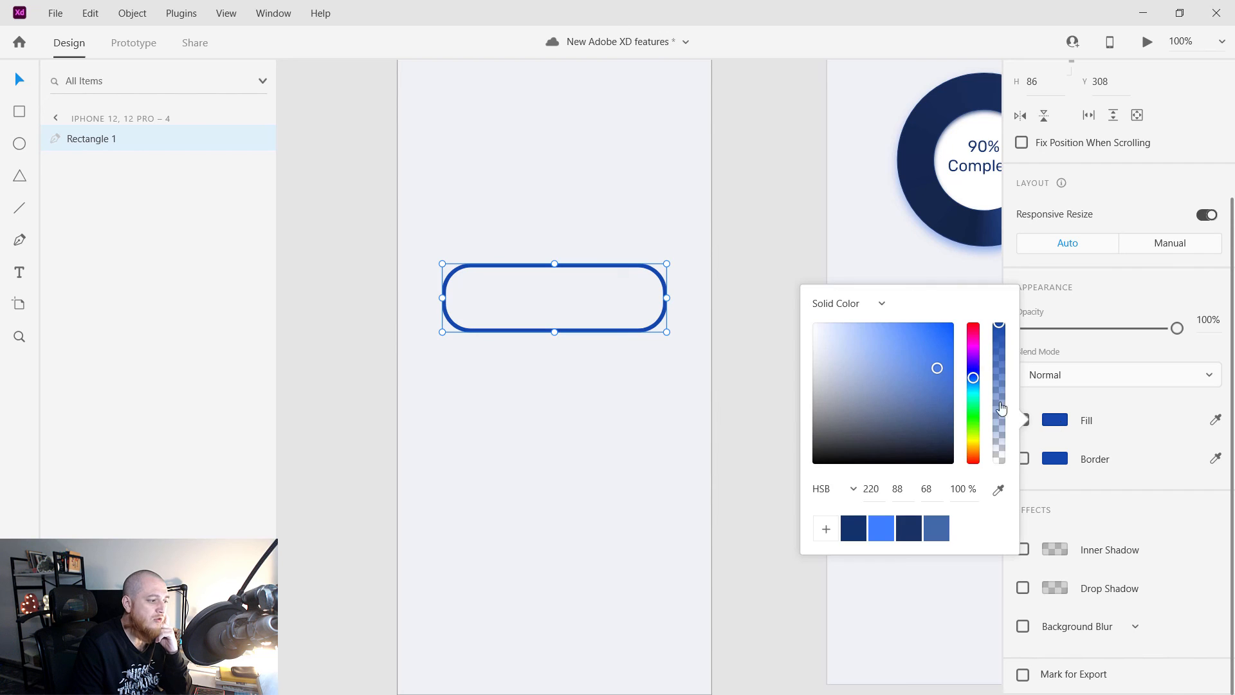
pyautogui.click(882, 306)
pyautogui.click(882, 334)
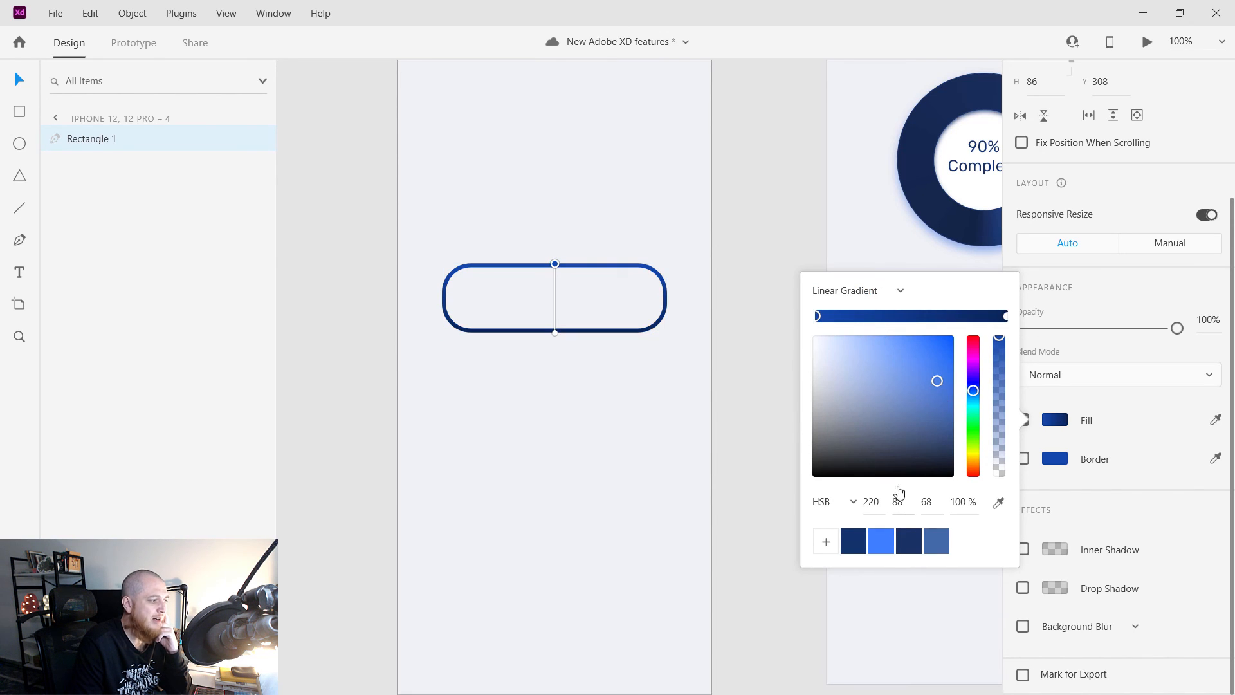
pyautogui.moveTo(547, 263)
pyautogui.mouseDown()
pyautogui.moveTo(483, 254)
pyautogui.moveTo(555, 264)
pyautogui.mouseUp()
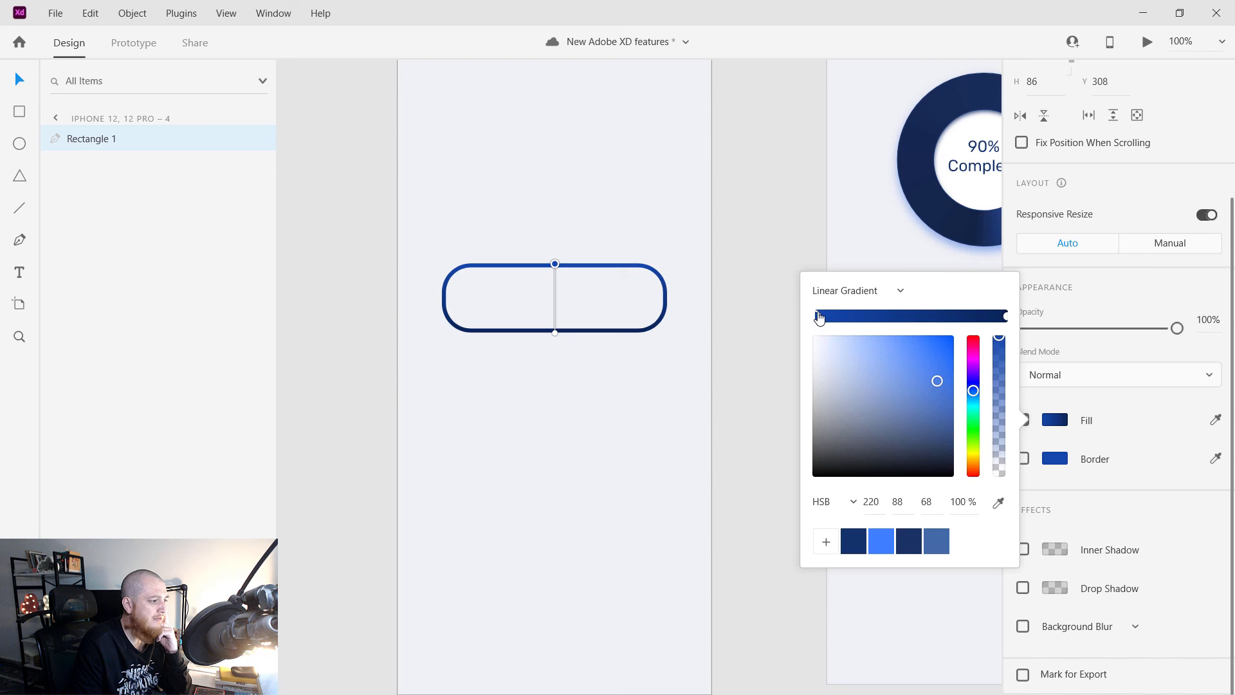
pyautogui.click(881, 542)
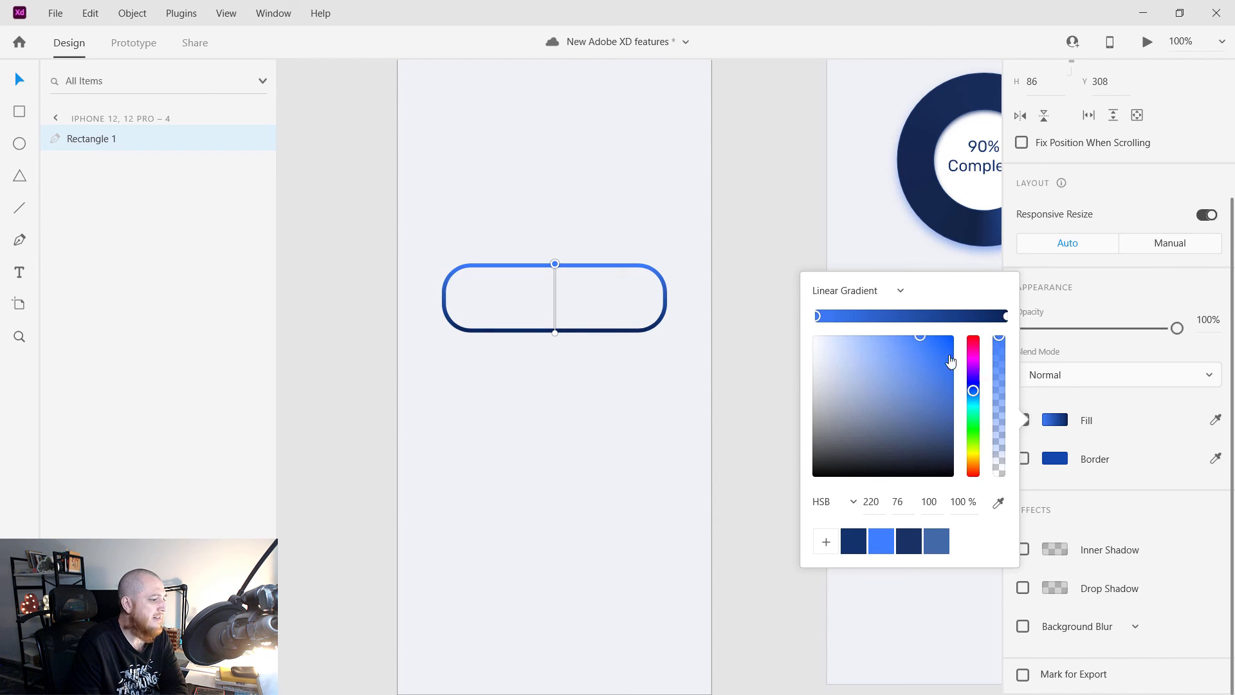
# Add a middle gradient stop, colour it red at HSB 358, 81, 71, and shift it slightly towards the bright blue start.
pyautogui.click(909, 316)
pyautogui.click(974, 358)
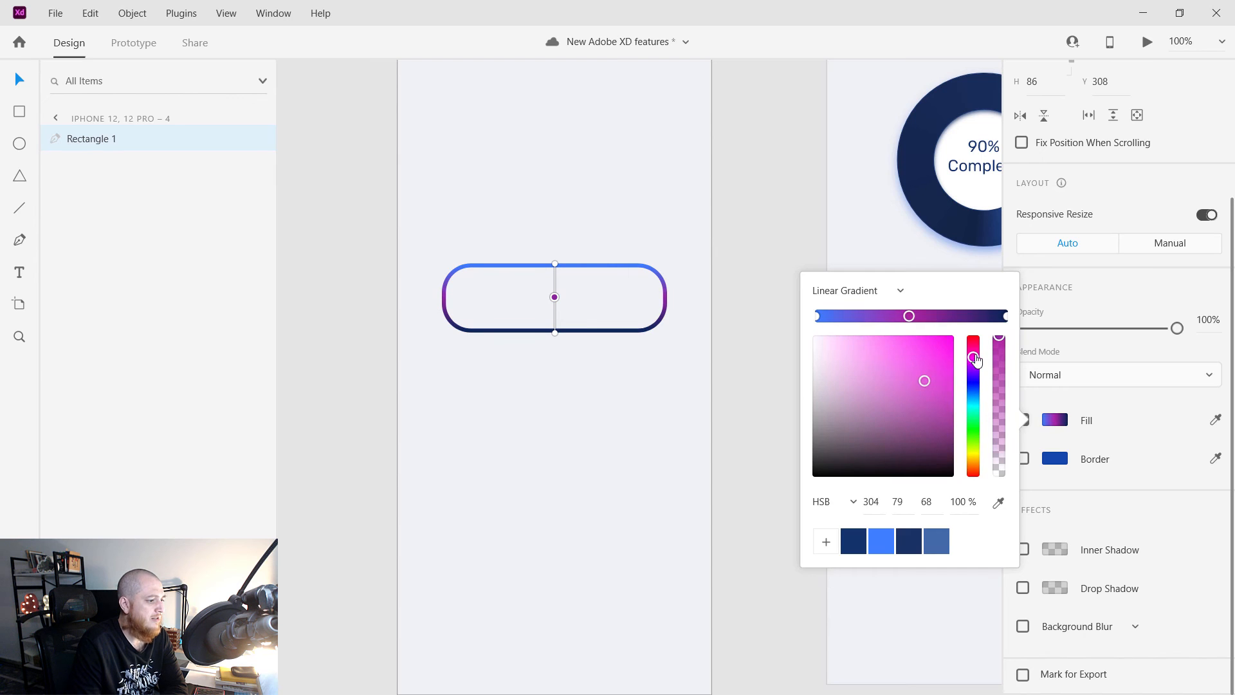
pyautogui.moveTo(975, 359); pyautogui.dragTo(976, 342)
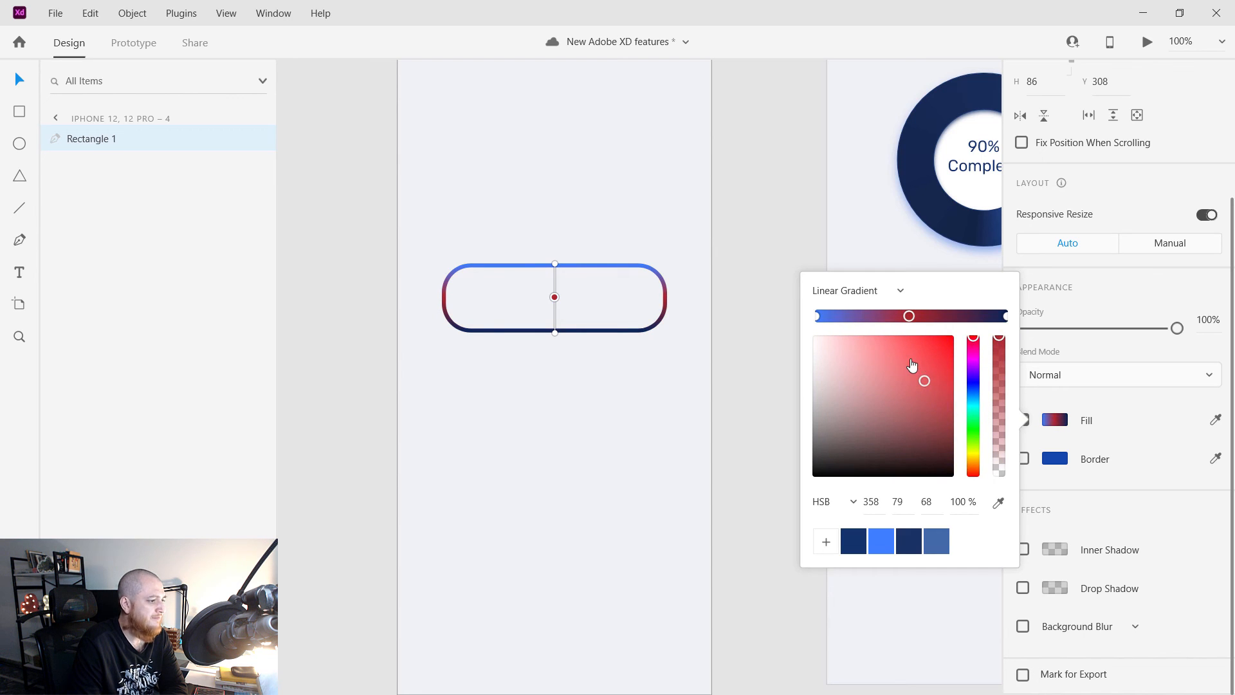
pyautogui.moveTo(912, 367)
pyautogui.mouseDown()
pyautogui.moveTo(911, 339)
pyautogui.moveTo(929, 381)
pyautogui.mouseUp()
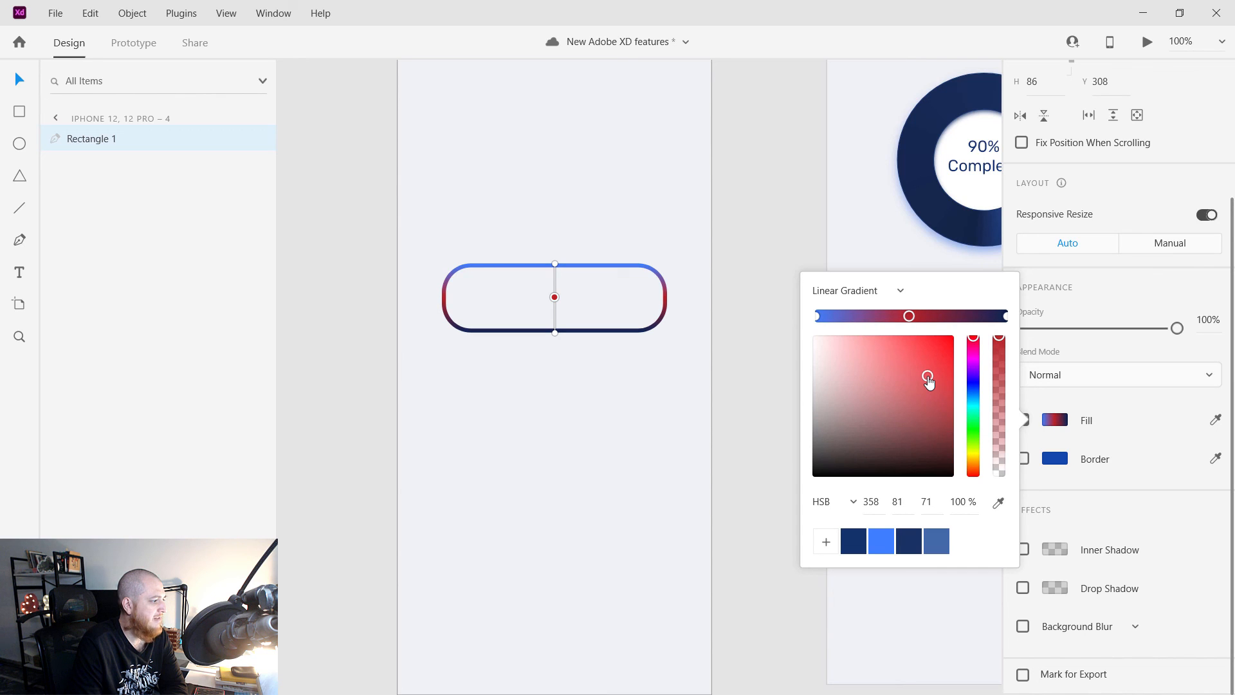
pyautogui.moveTo(909, 318)
pyautogui.mouseDown()
pyautogui.moveTo(867, 324)
pyautogui.moveTo(893, 318)
pyautogui.mouseUp()
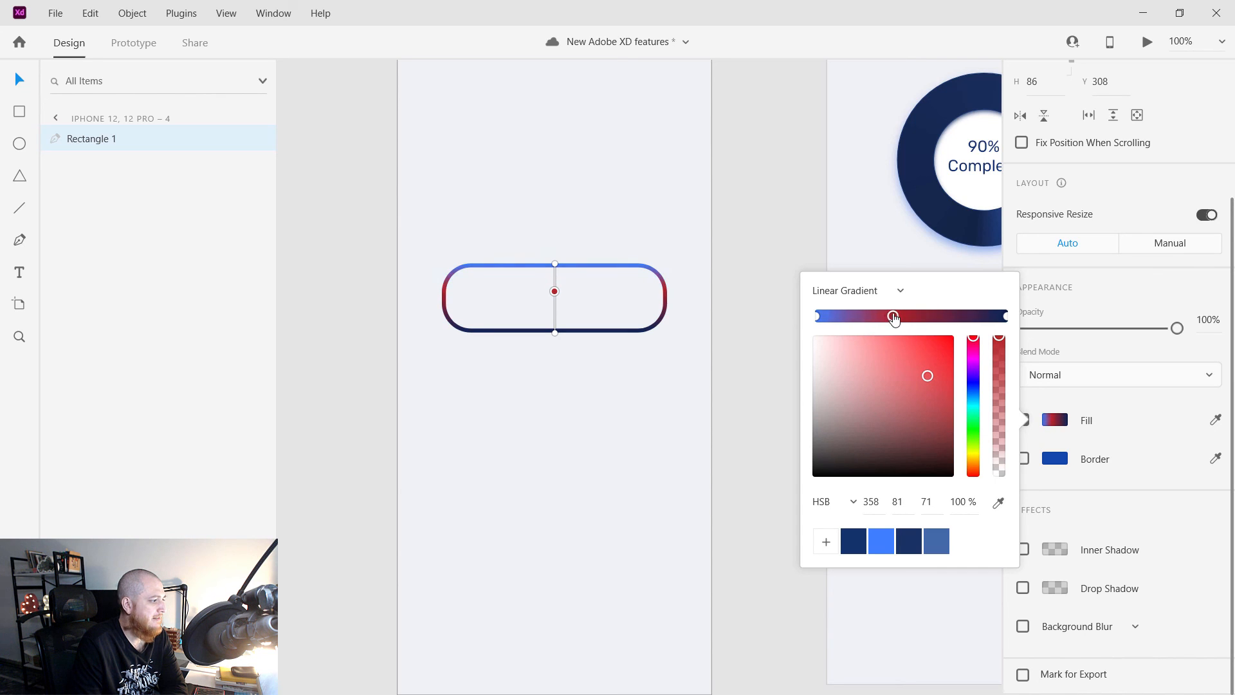
# Add another gradient stop close to the bright blue start and colour it light blue, after trying a dark blue.
pyautogui.click(818, 318)
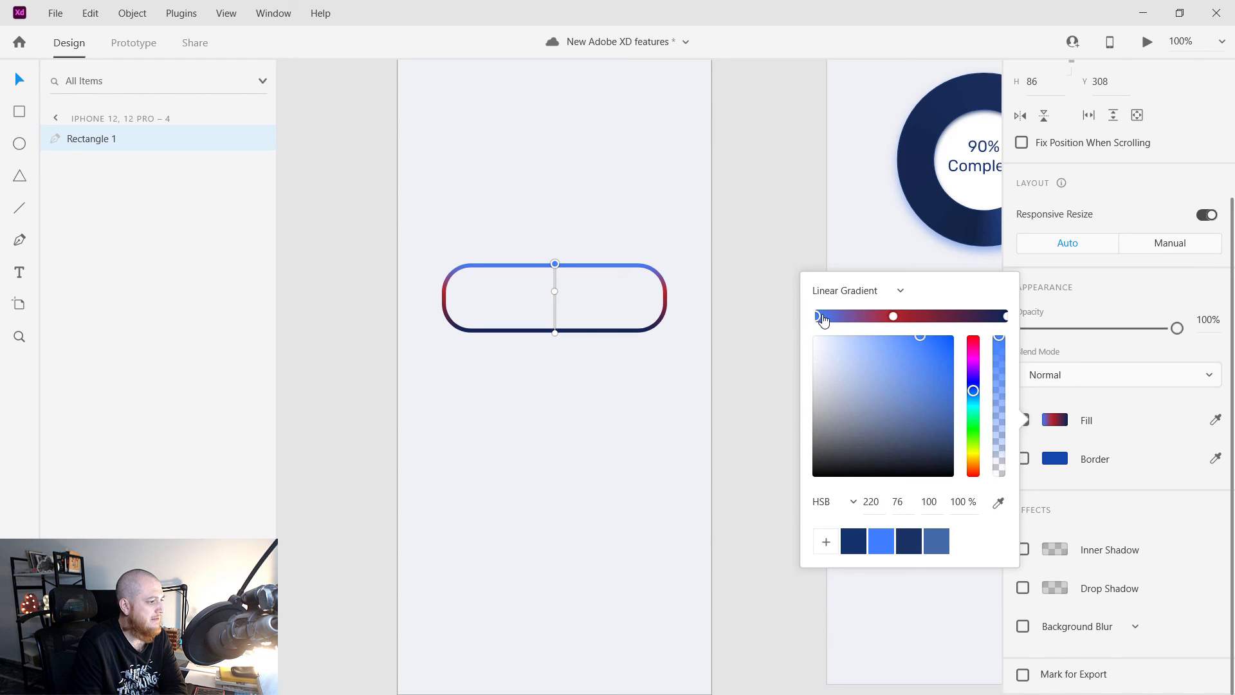
pyautogui.click(1006, 316)
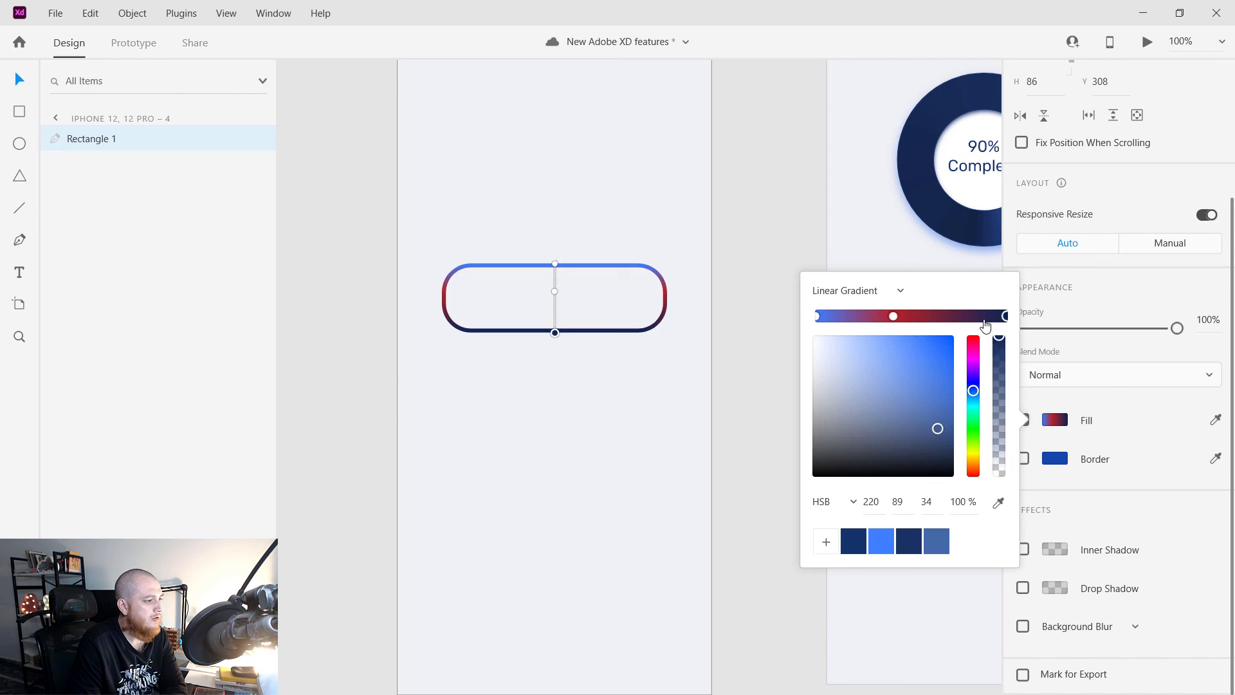
pyautogui.click(830, 316)
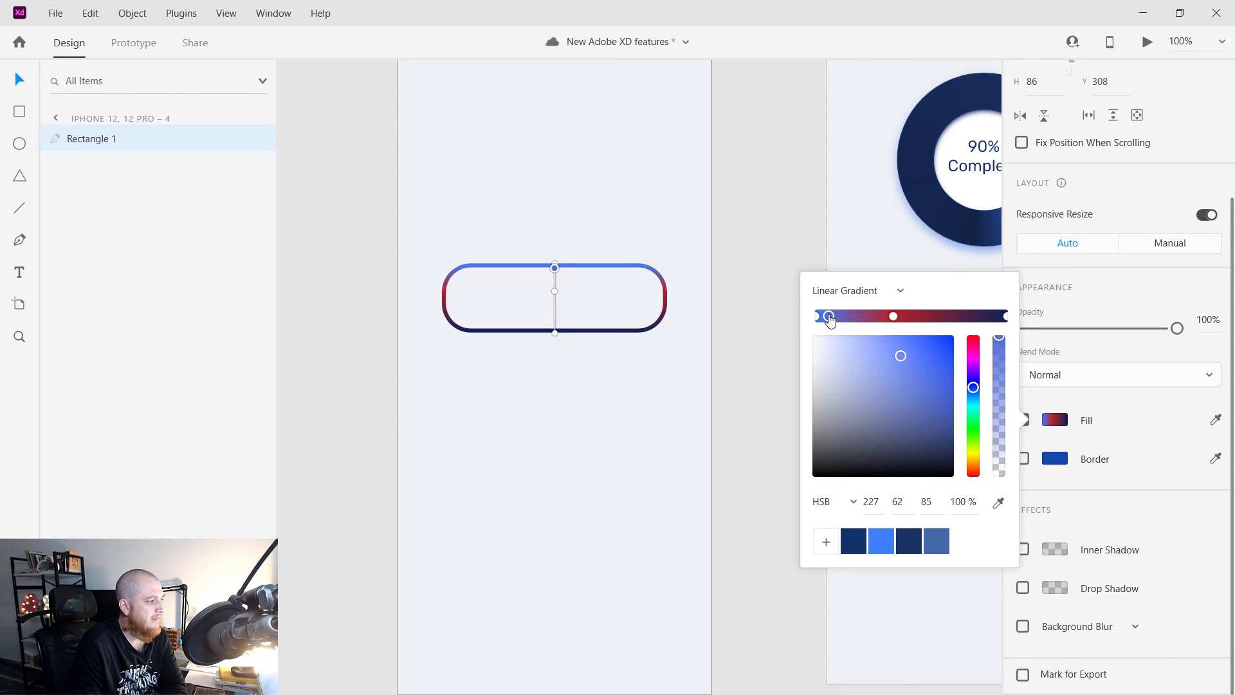
pyautogui.moveTo(829, 318)
pyautogui.mouseDown()
pyautogui.moveTo(874, 318)
pyautogui.moveTo(837, 320)
pyautogui.mouseUp()
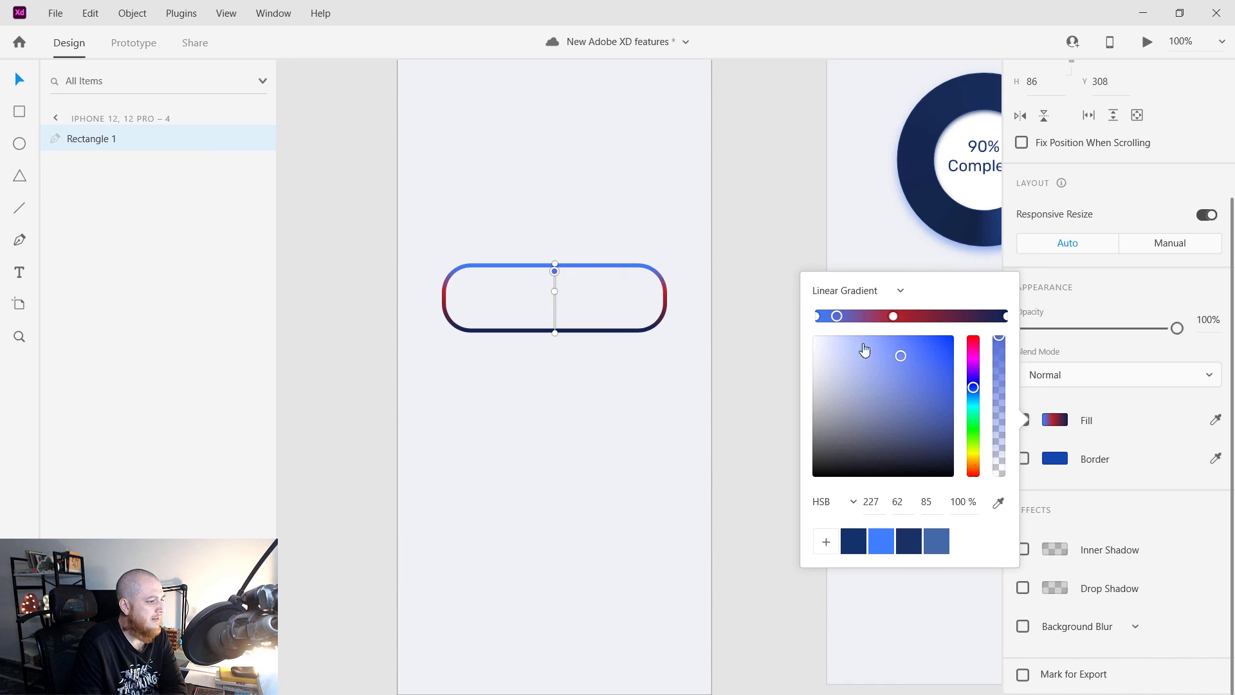
pyautogui.moveTo(930, 386); pyautogui.dragTo(889, 432)
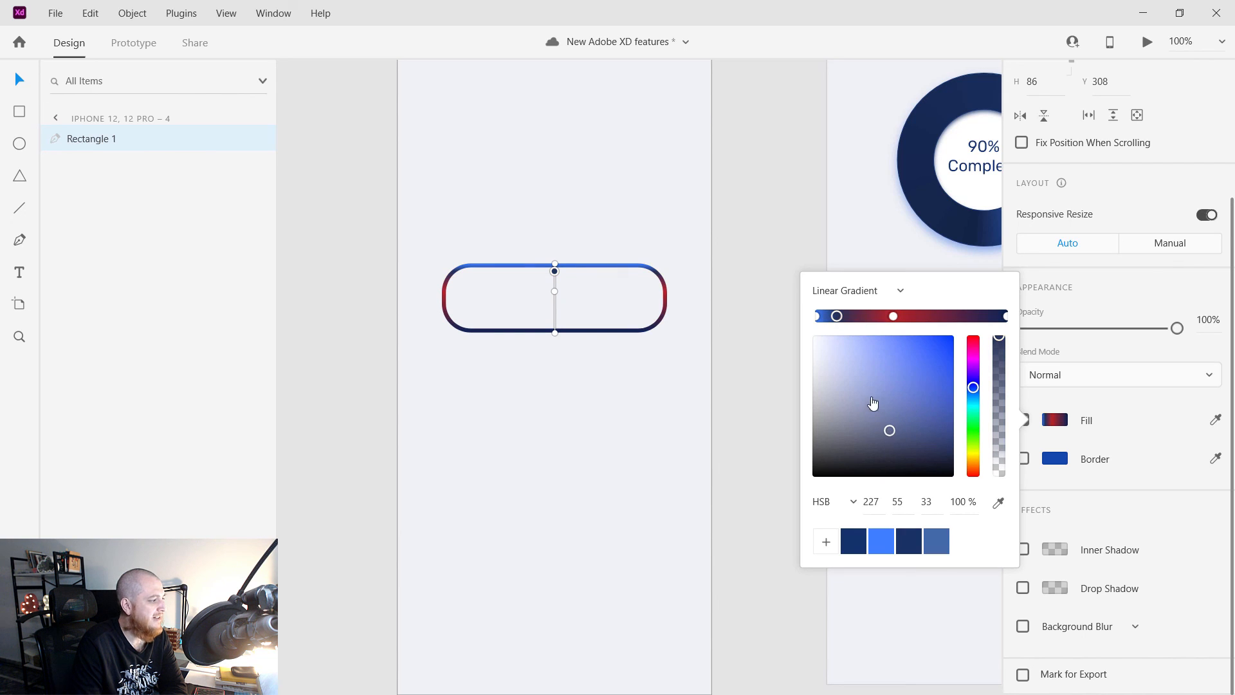
pyautogui.click(872, 364)
pyautogui.moveTo(871, 364)
pyautogui.mouseDown()
pyautogui.moveTo(866, 336)
pyautogui.moveTo(881, 353)
pyautogui.mouseUp()
pyautogui.click(615, 390)
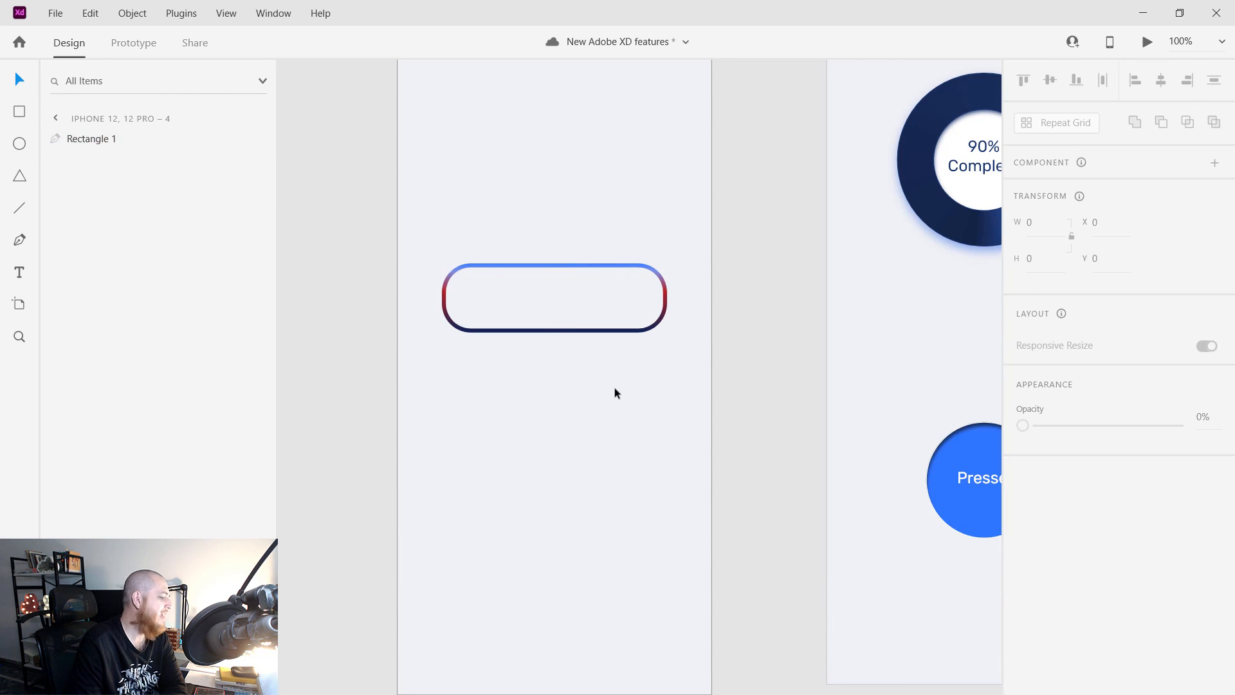
# Remove the red stop from the outlined shape's gradient, leaving only blue stops.
pyautogui.click(617, 330)
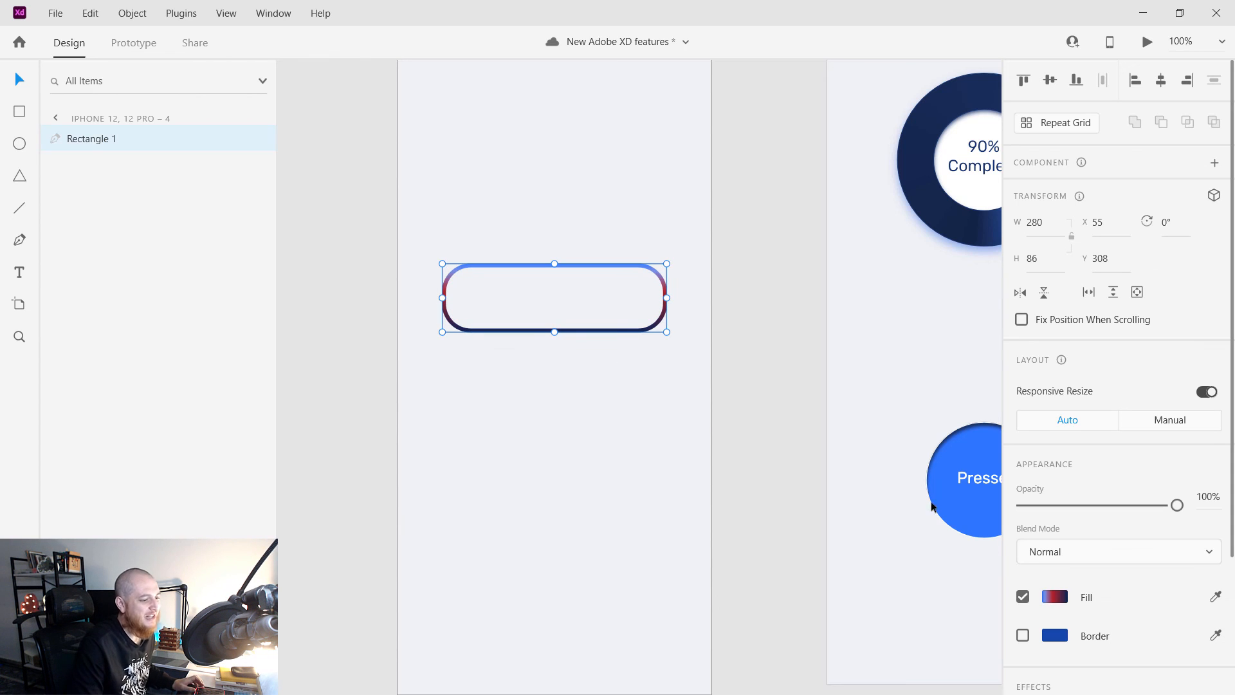
pyautogui.click(1055, 598)
pyautogui.click(894, 443)
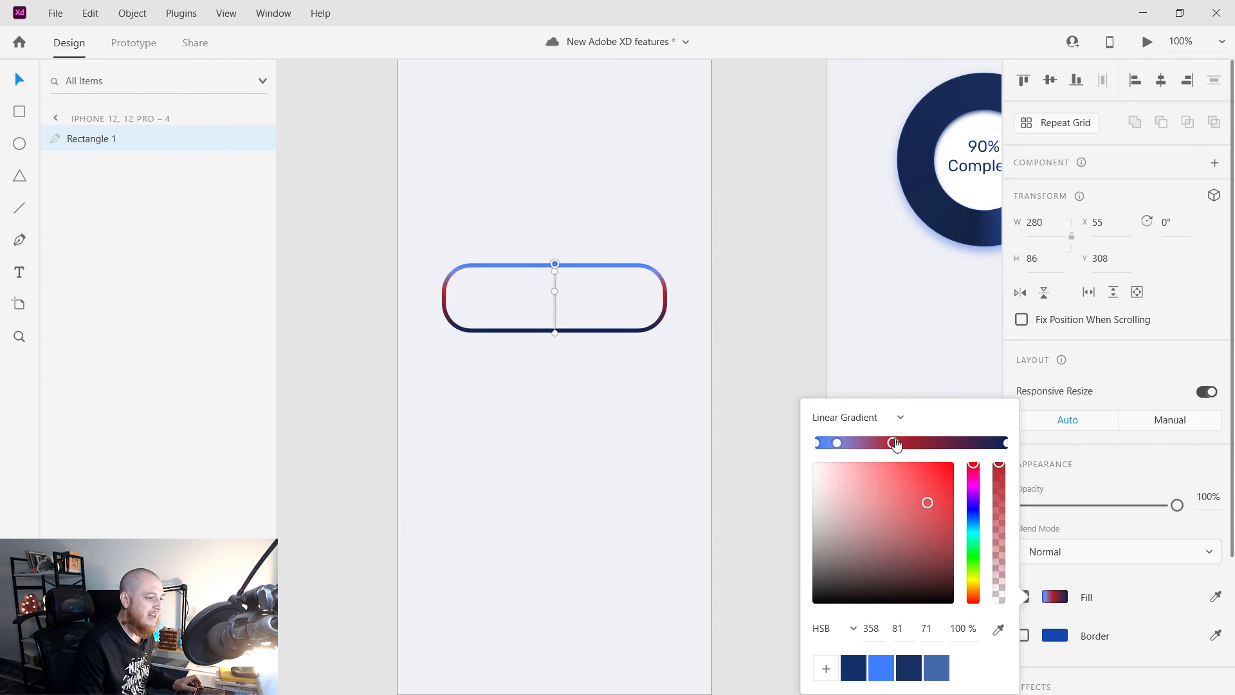
pyautogui.press('Delete')
pyautogui.click(603, 378)
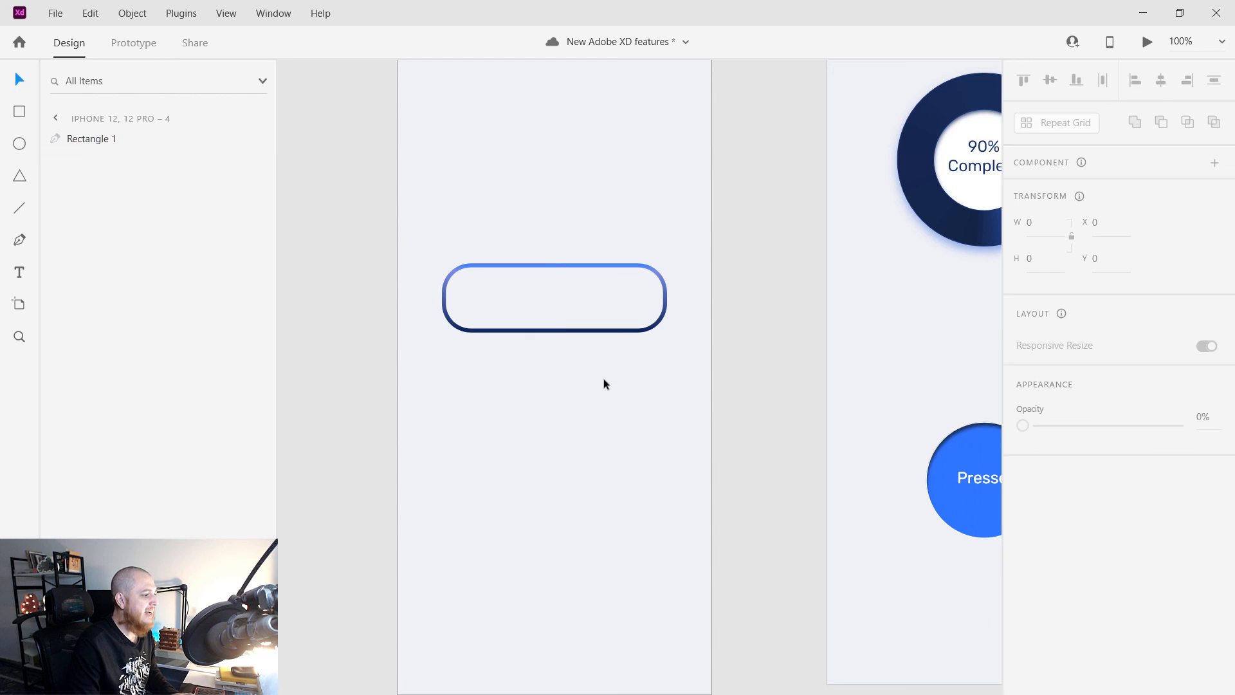
# Add the text BUTTON inside the gradient outline.
pyautogui.press('t')
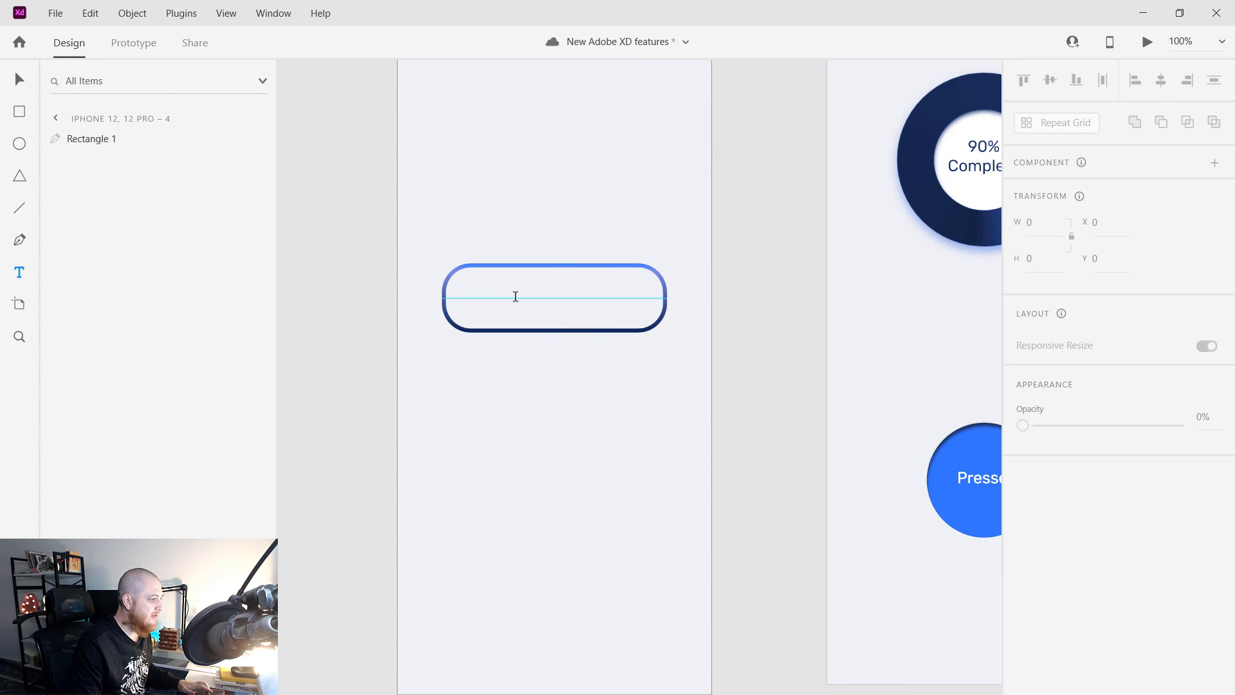
pyautogui.click(514, 293)
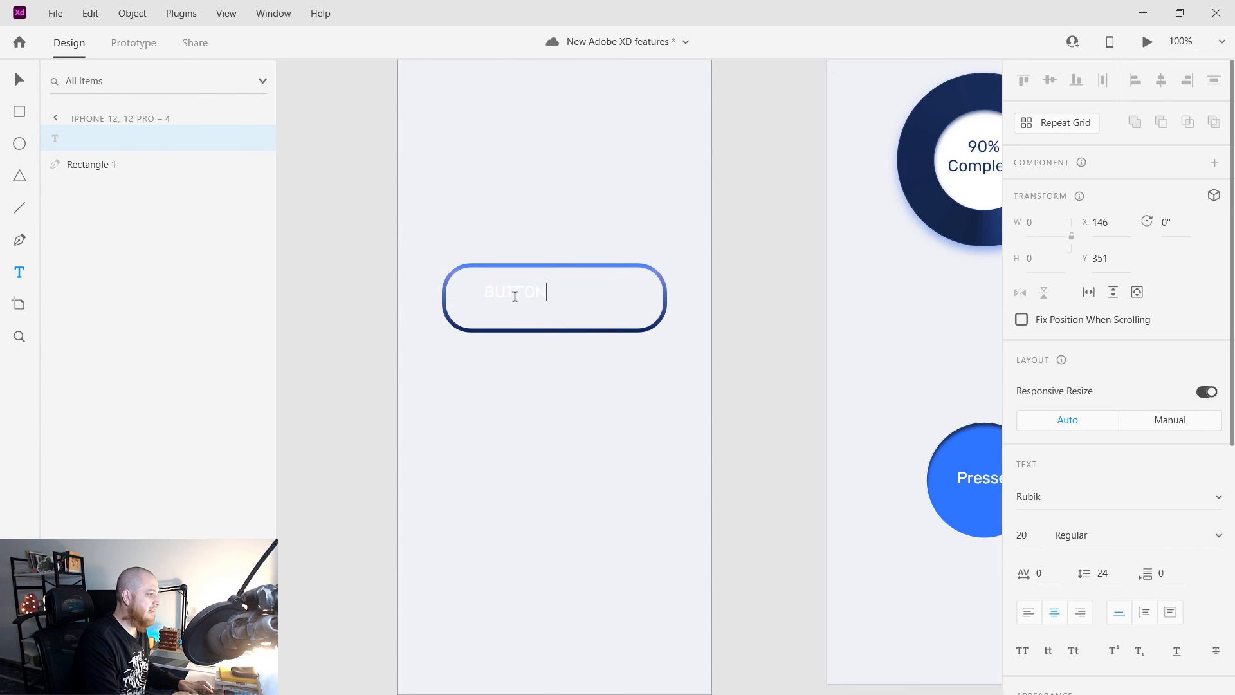
pyautogui.press('Escape')
# Fill the BUTTON text with the navy swatch, HSB 220, 81, 42, and centre it inside the rounded outline.
pyautogui.scroll(-6, 1057, 617)
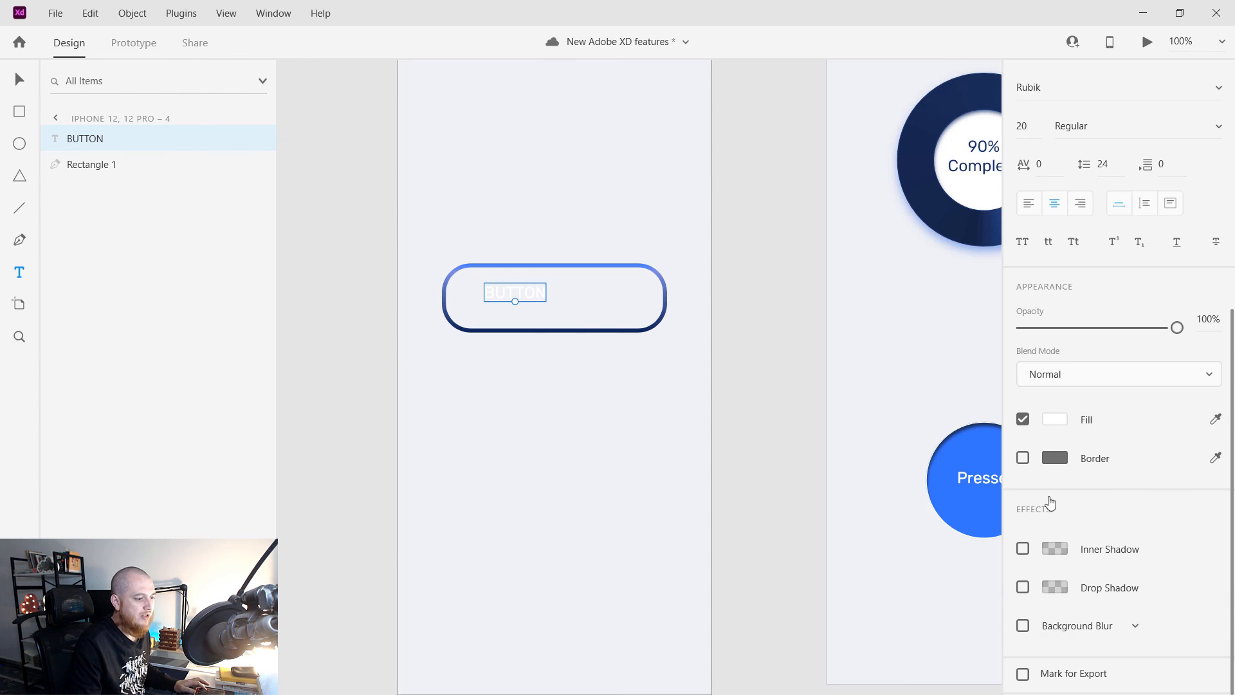
pyautogui.click(1055, 419)
pyautogui.click(855, 515)
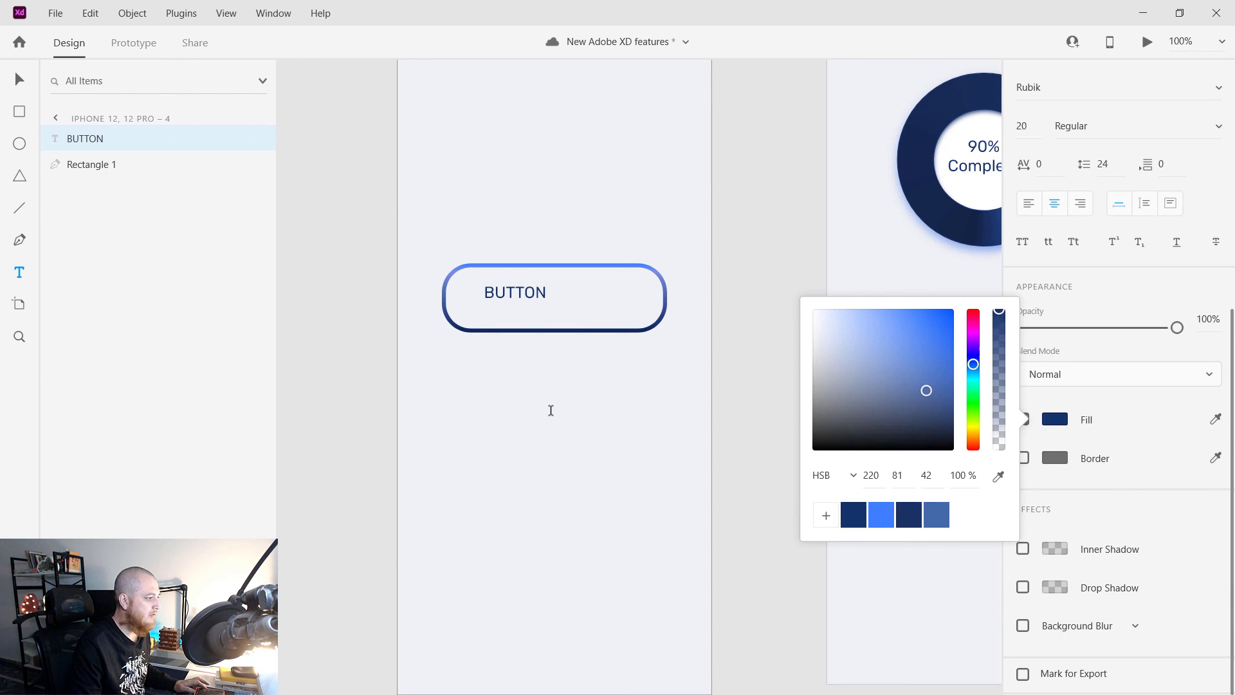
pyautogui.press('Escape')
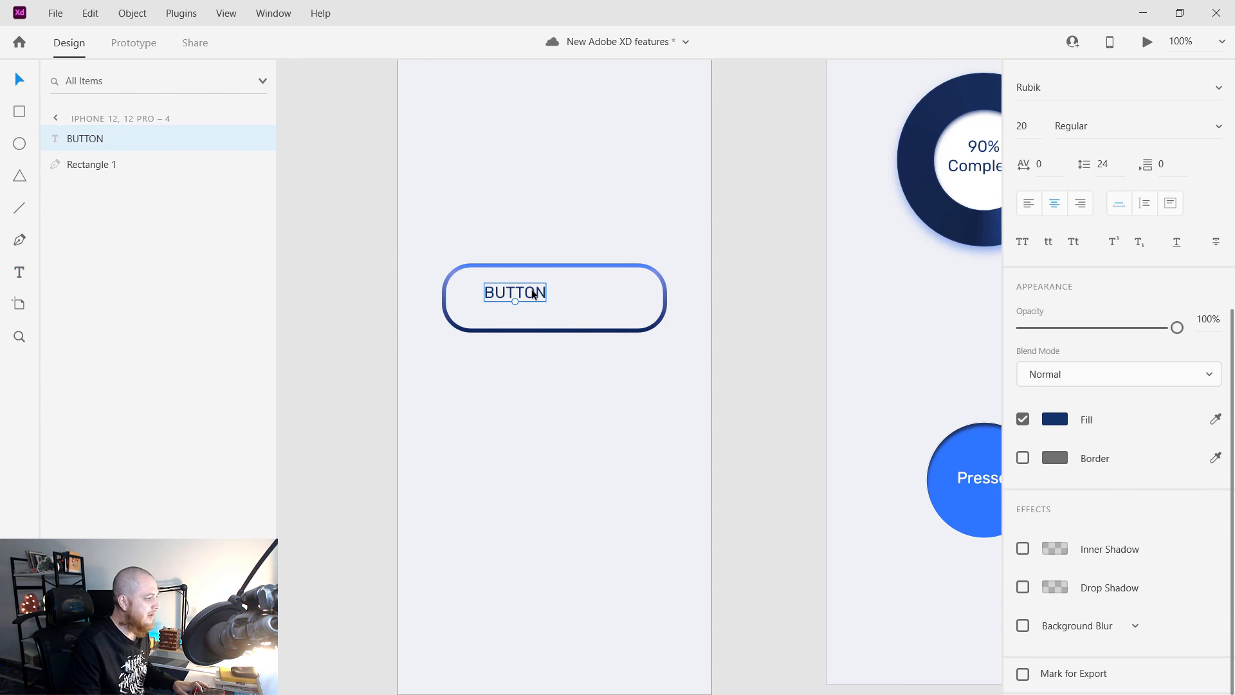
pyautogui.moveTo(533, 294); pyautogui.dragTo(572, 299)
pyautogui.click(484, 379)
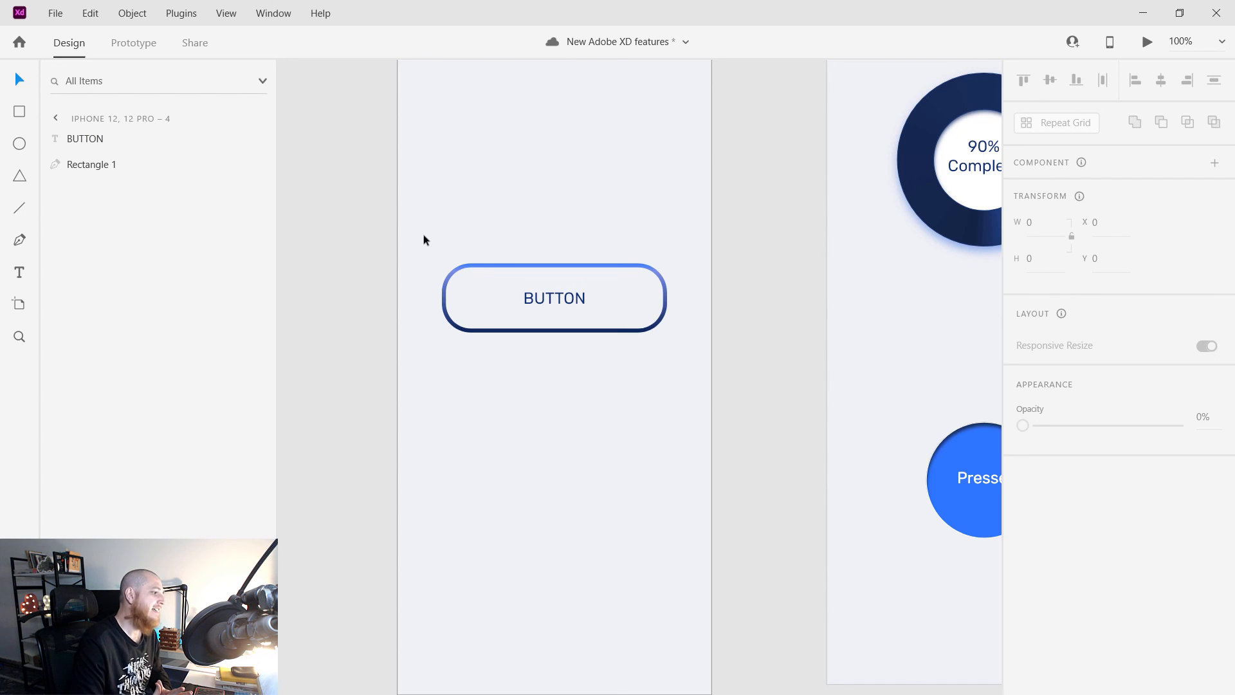
pyautogui.hotkey('ctrl', '-')
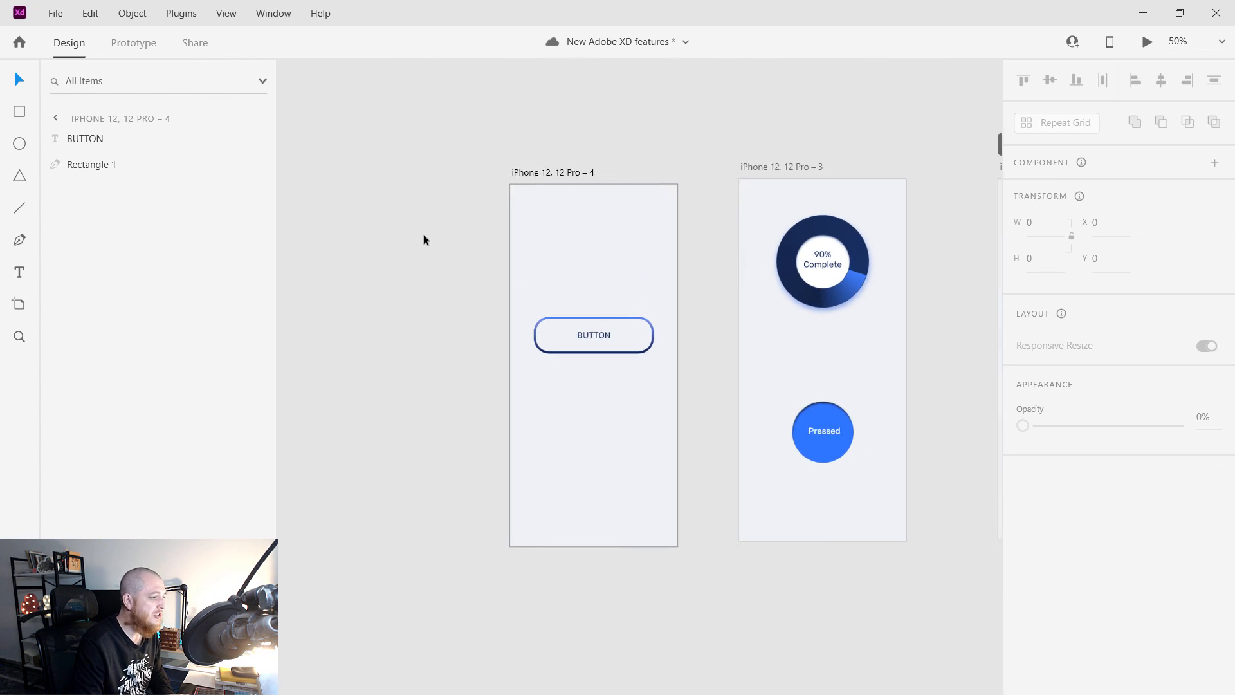
pyautogui.moveTo(762, 341); pyautogui.dragTo(540, 282)
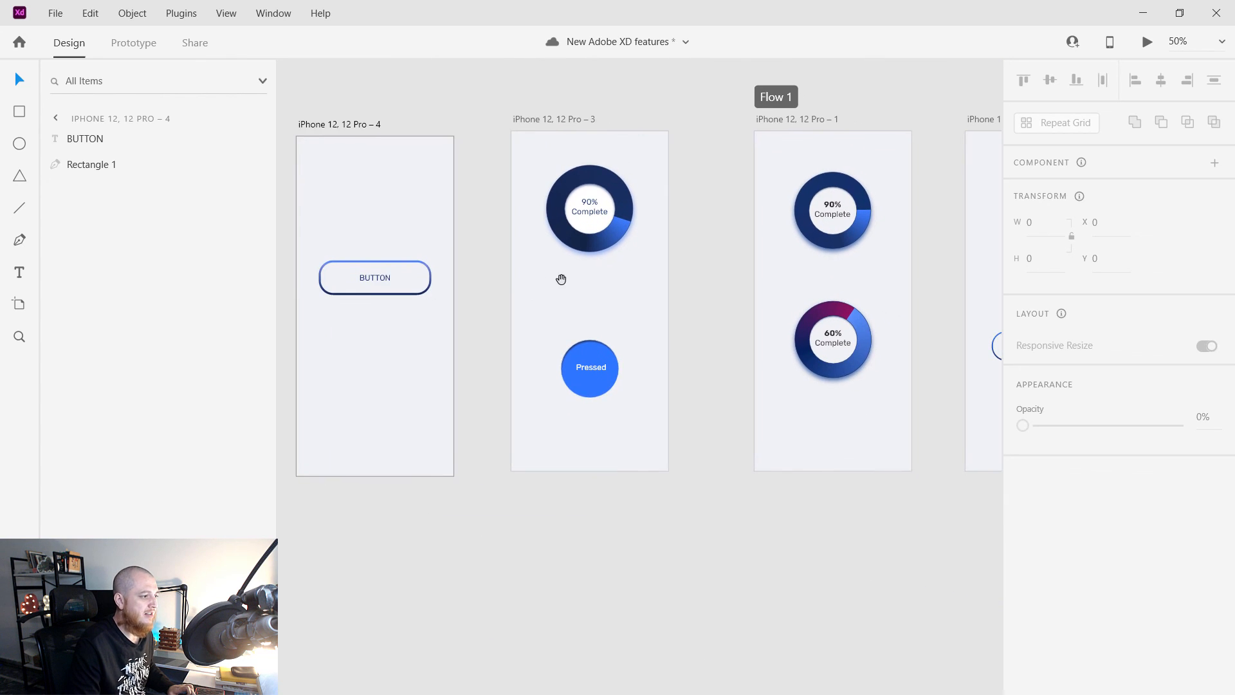
pyautogui.moveTo(612, 292); pyautogui.dragTo(673, 299)
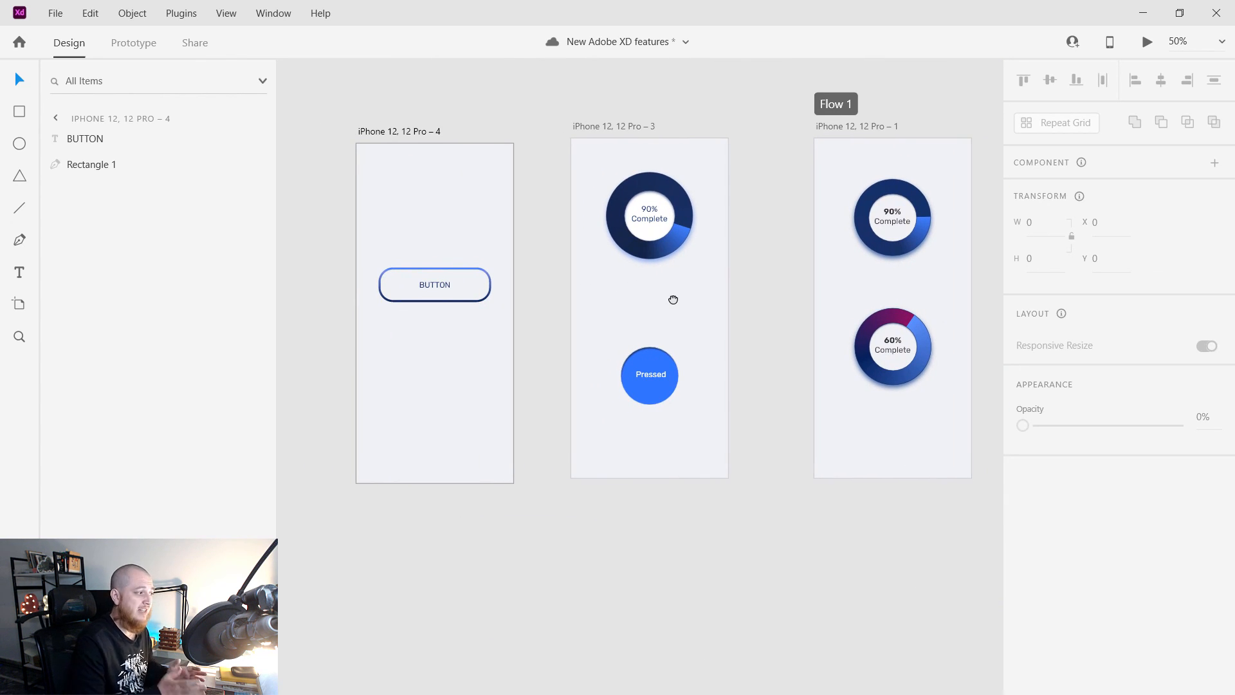